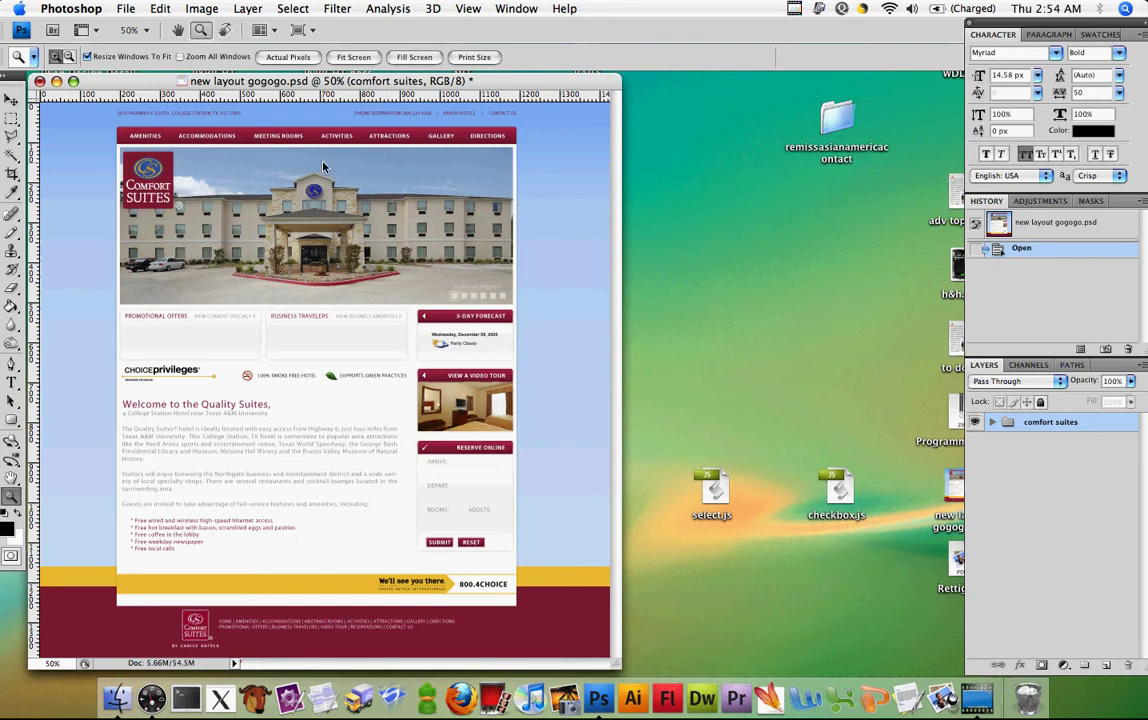
Step: Move the hotel layout document window aside to clear the workspace
{"action": "left_click", "coordinate": [11, 99]}
{"action": "left_click_drag", "start_coordinate": [105, 80], "coordinate": [112, 81]}
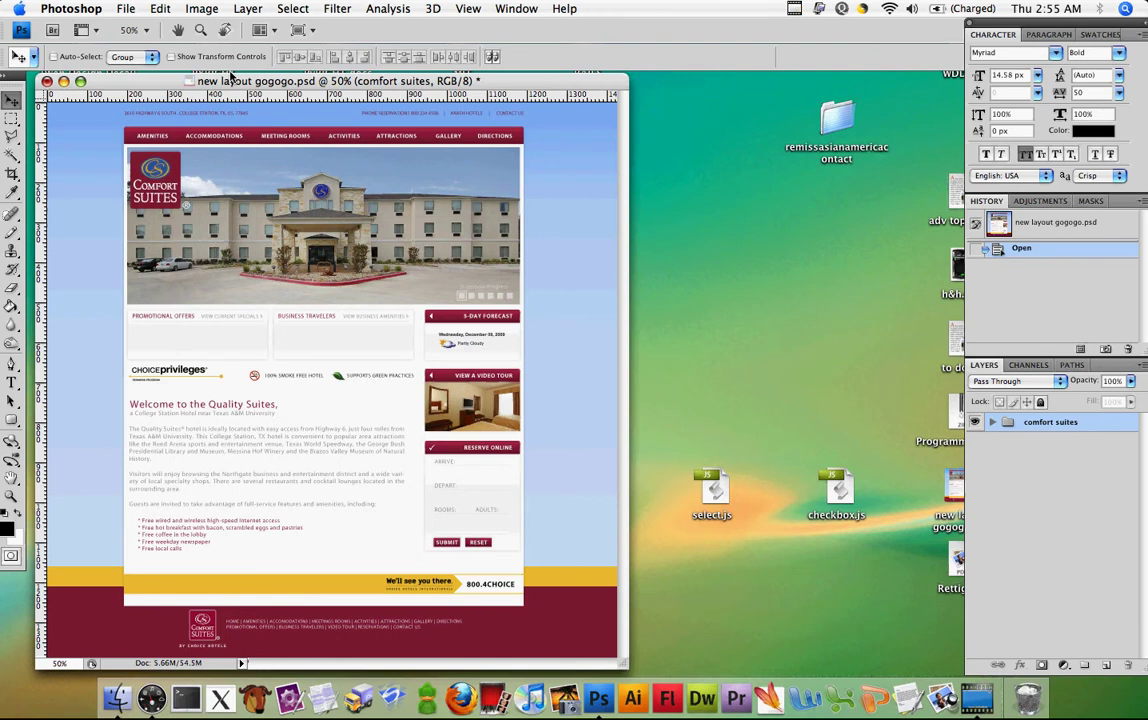
{"action": "left_click_drag", "start_coordinate": [357, 88], "coordinate": [0, 85]}
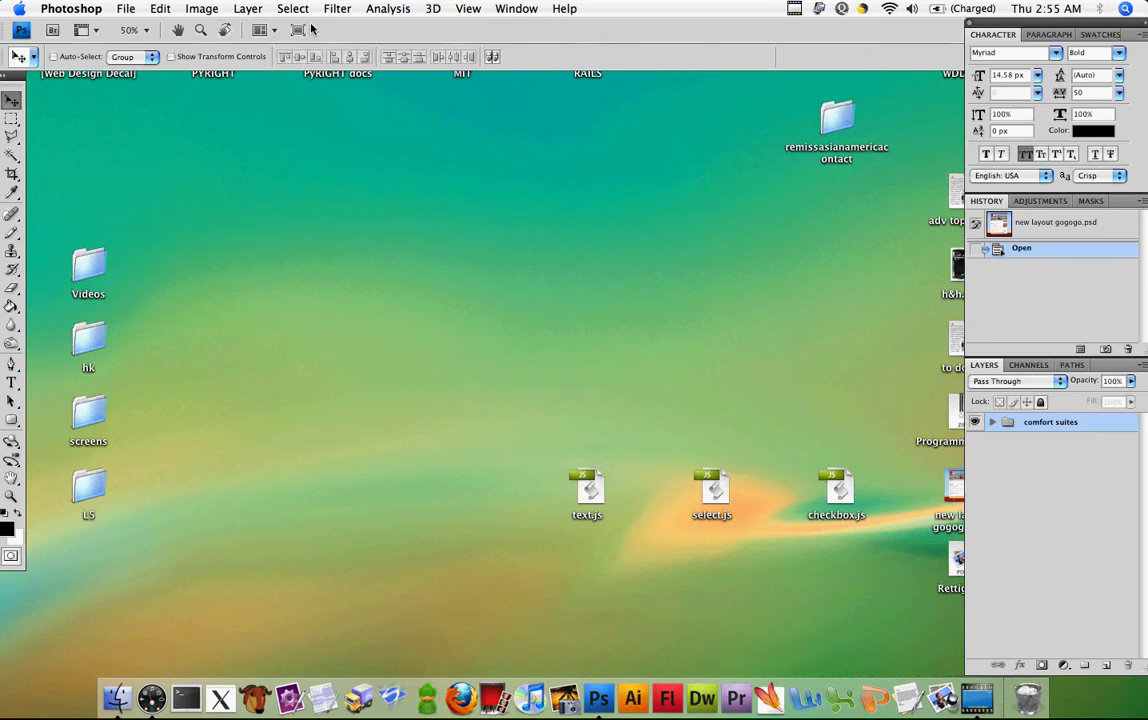
Step: Create a 1400 by 1400 pixel document at 72 pixels/inch in 8-bit RGB Color with a white background
{"action": "left_click", "coordinate": [138, 12]}
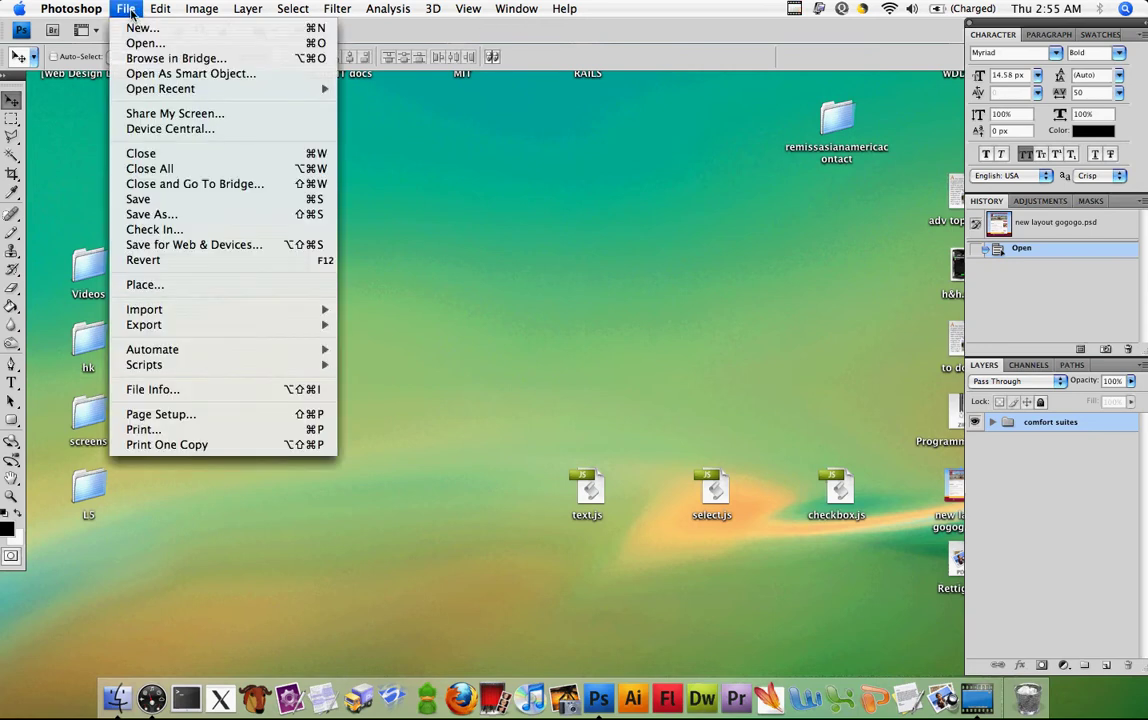
{"action": "left_click", "coordinate": [140, 28]}
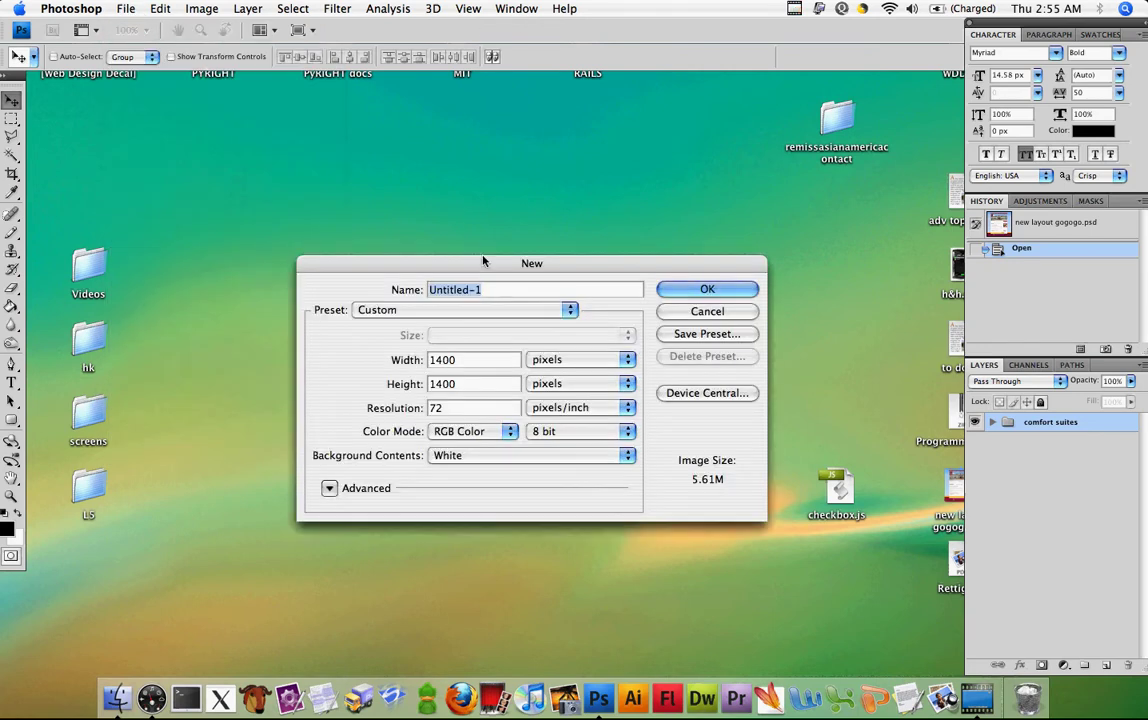
{"action": "left_click", "coordinate": [484, 362]}
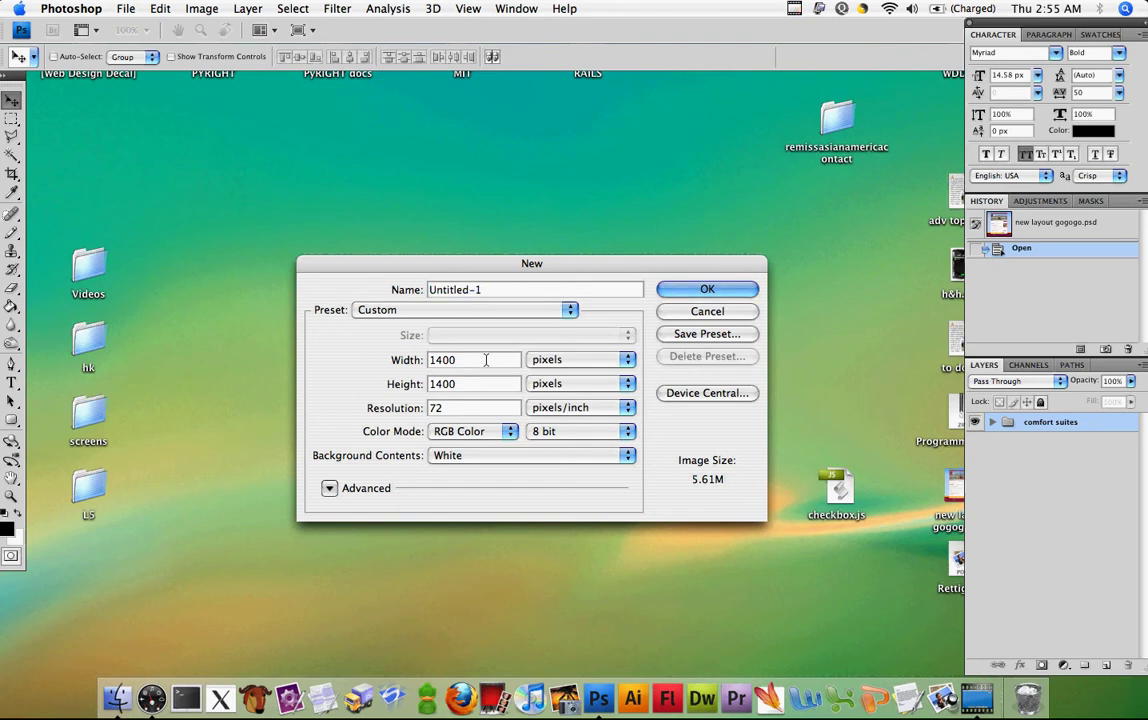
{"action": "left_click", "coordinate": [481, 393]}
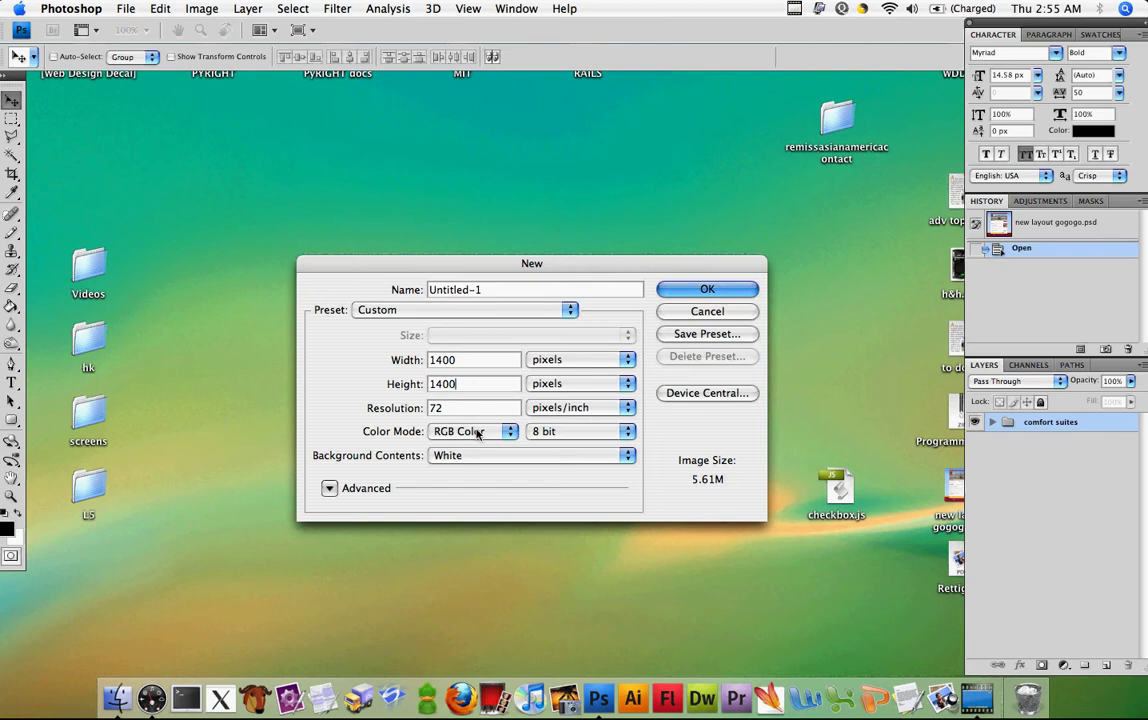
{"action": "left_click", "coordinate": [477, 433]}
{"action": "left_click", "coordinate": [477, 433]}
{"action": "left_click", "coordinate": [488, 433]}
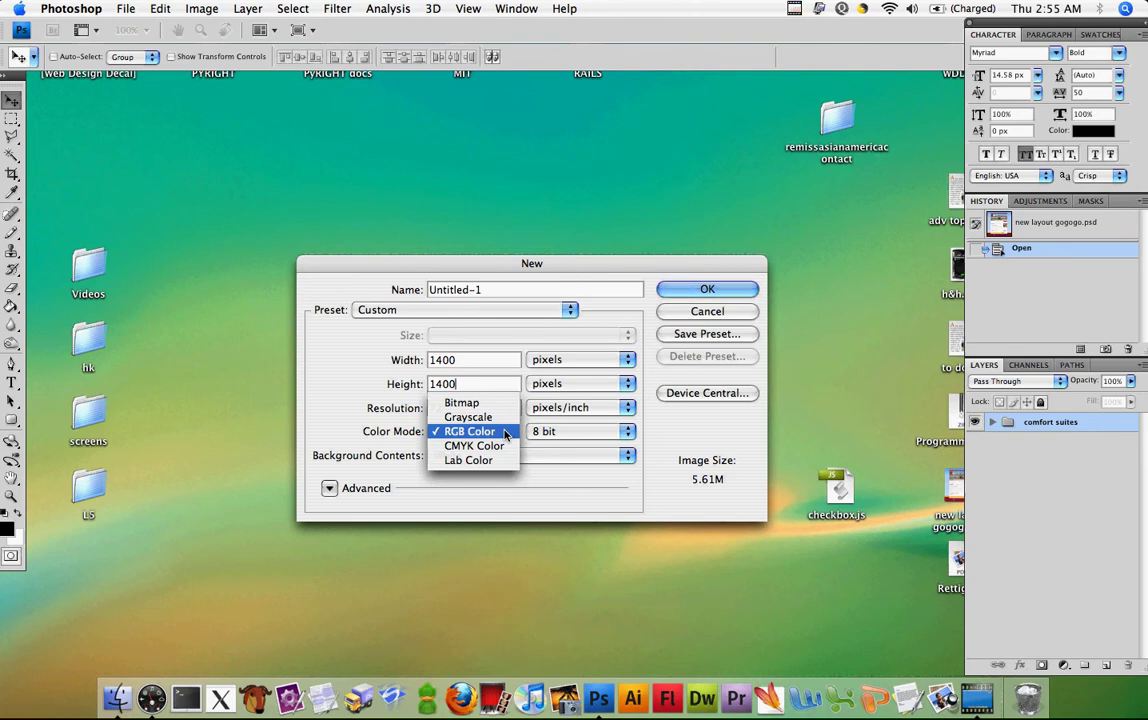
{"action": "left_click", "coordinate": [505, 431]}
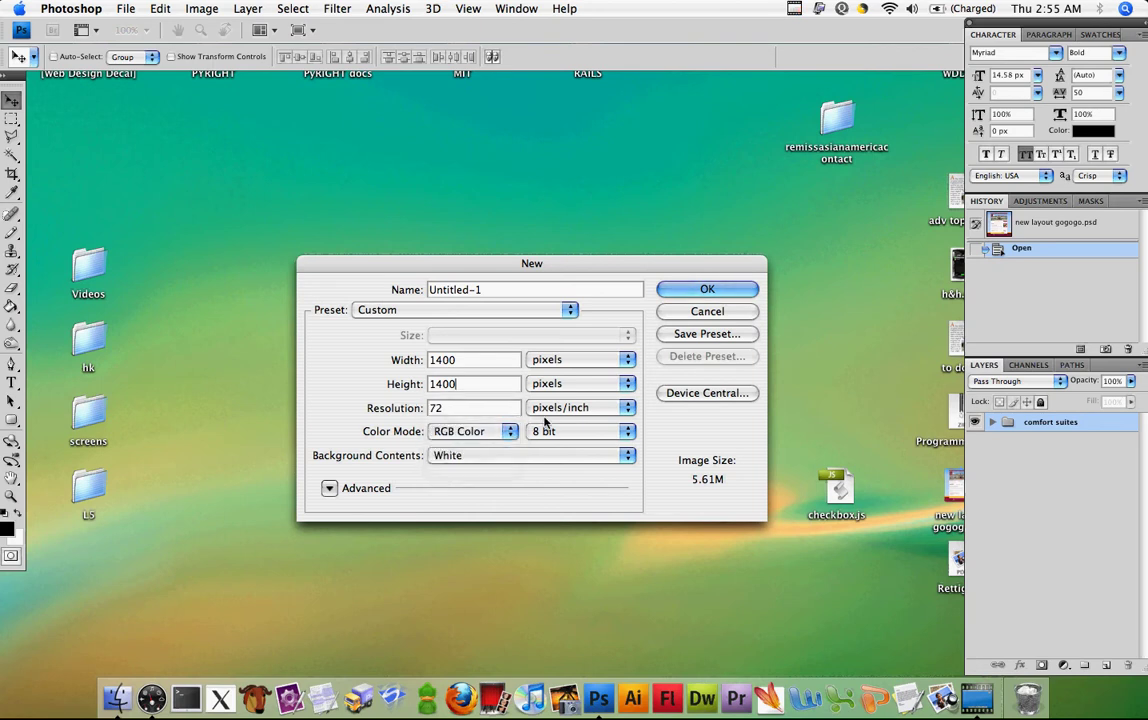
{"action": "left_click", "coordinate": [680, 292]}
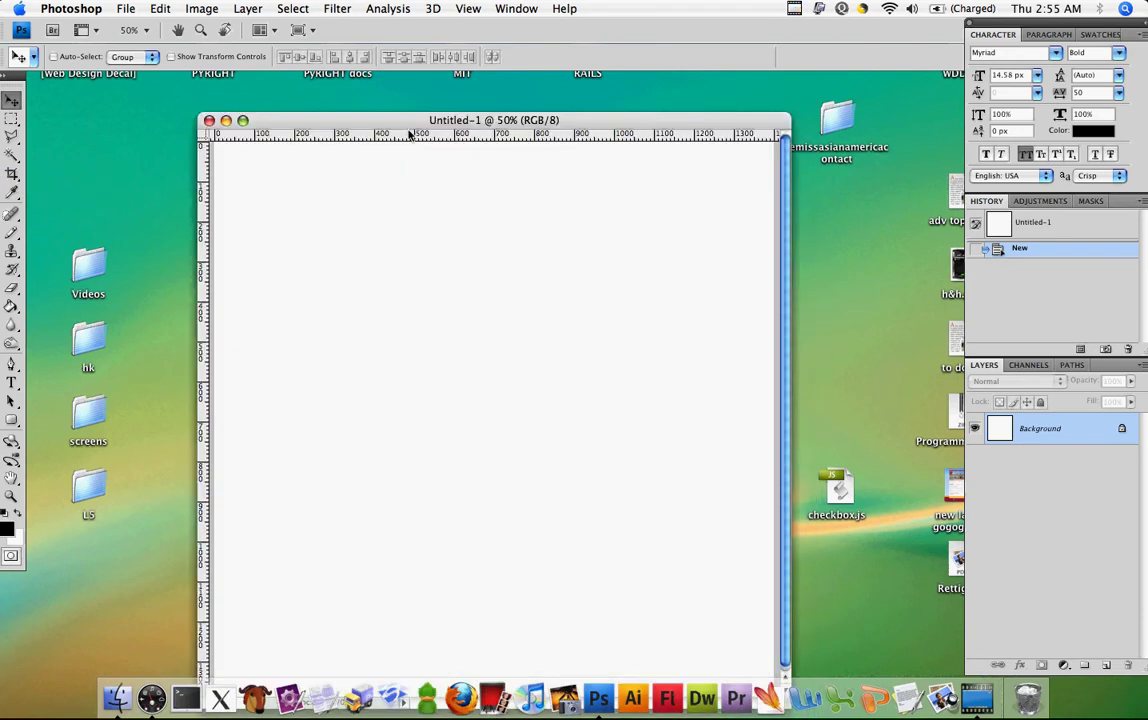
Step: Arrange the blank document and the hotel layout windows side by side so both can be seen
{"action": "left_click_drag", "start_coordinate": [395, 104], "coordinate": [376, 83]}
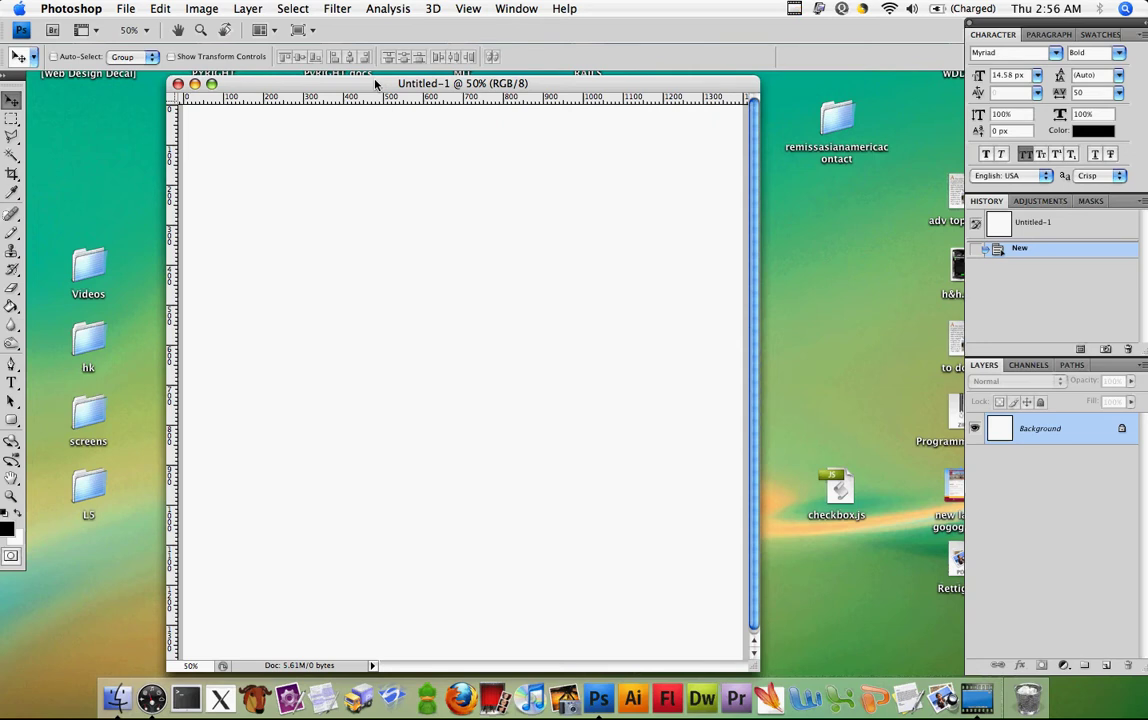
{"action": "left_click_drag", "start_coordinate": [448, 84], "coordinate": [633, 89]}
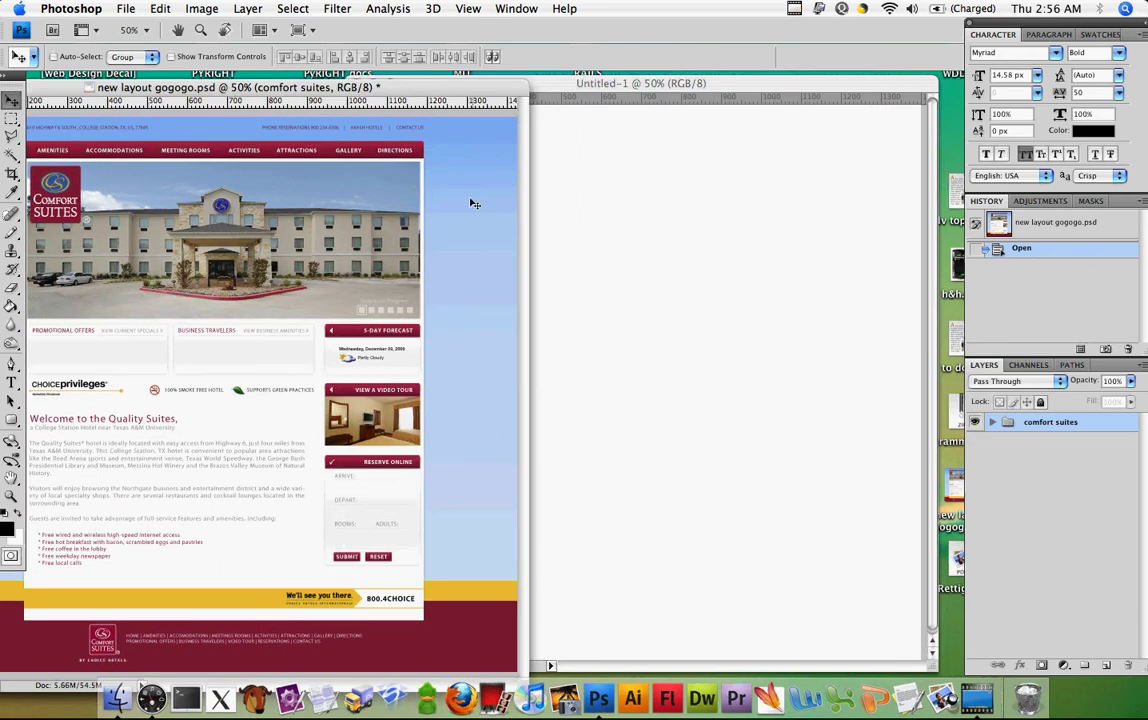
{"action": "left_click_drag", "start_coordinate": [465, 92], "coordinate": [234, 97]}
{"action": "left_click_drag", "start_coordinate": [475, 93], "coordinate": [407, 91]}
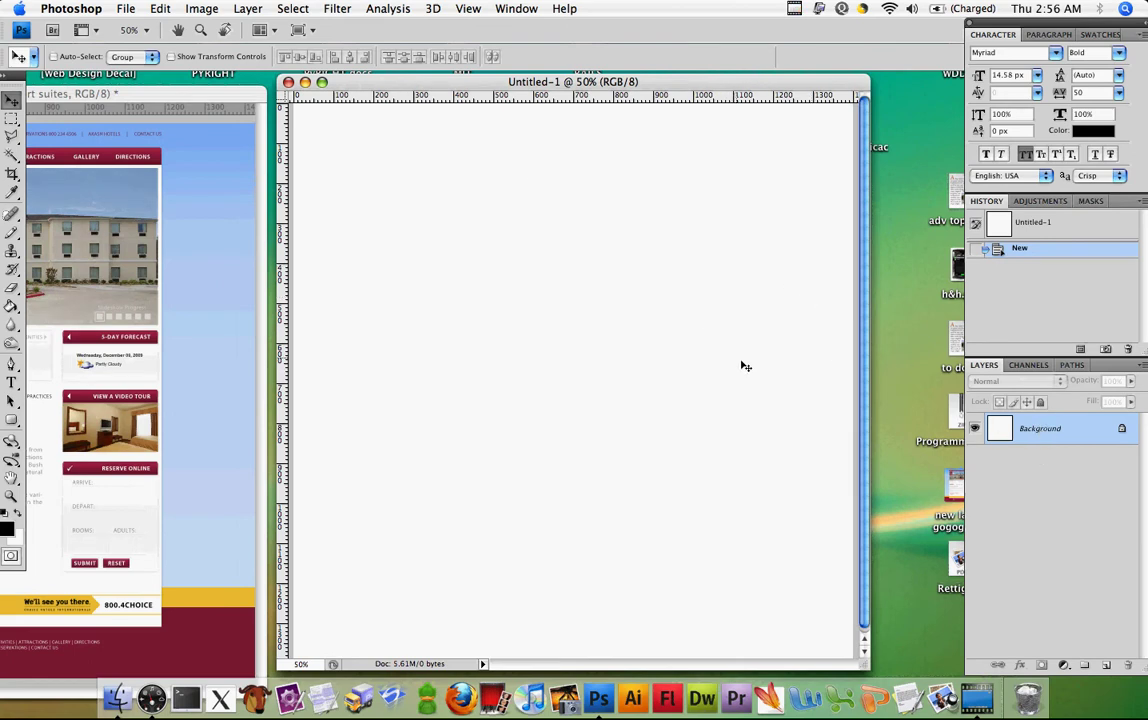
Step: Add a new layer above the background of the blank document and fill it with black using the Paint Bucket
{"action": "left_click_drag", "start_coordinate": [1068, 440], "coordinate": [1106, 668]}
{"action": "left_click", "coordinate": [1106, 668]}
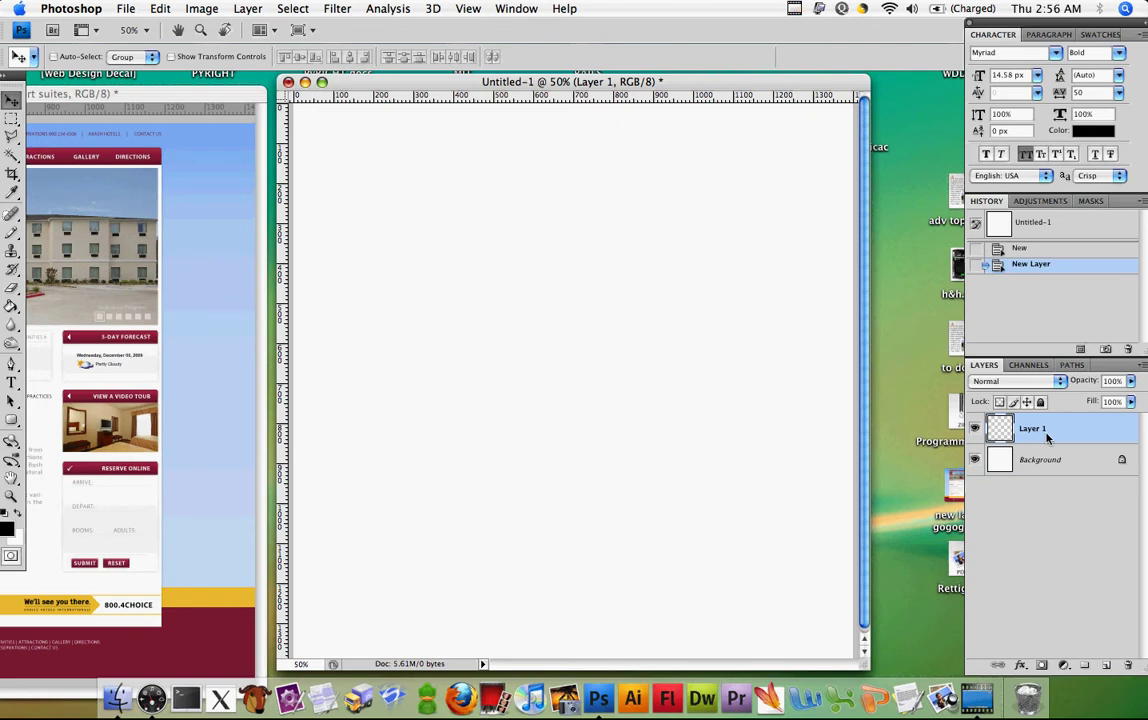
{"action": "right_click", "coordinate": [1047, 437]}
{"action": "left_click", "coordinate": [886, 430]}
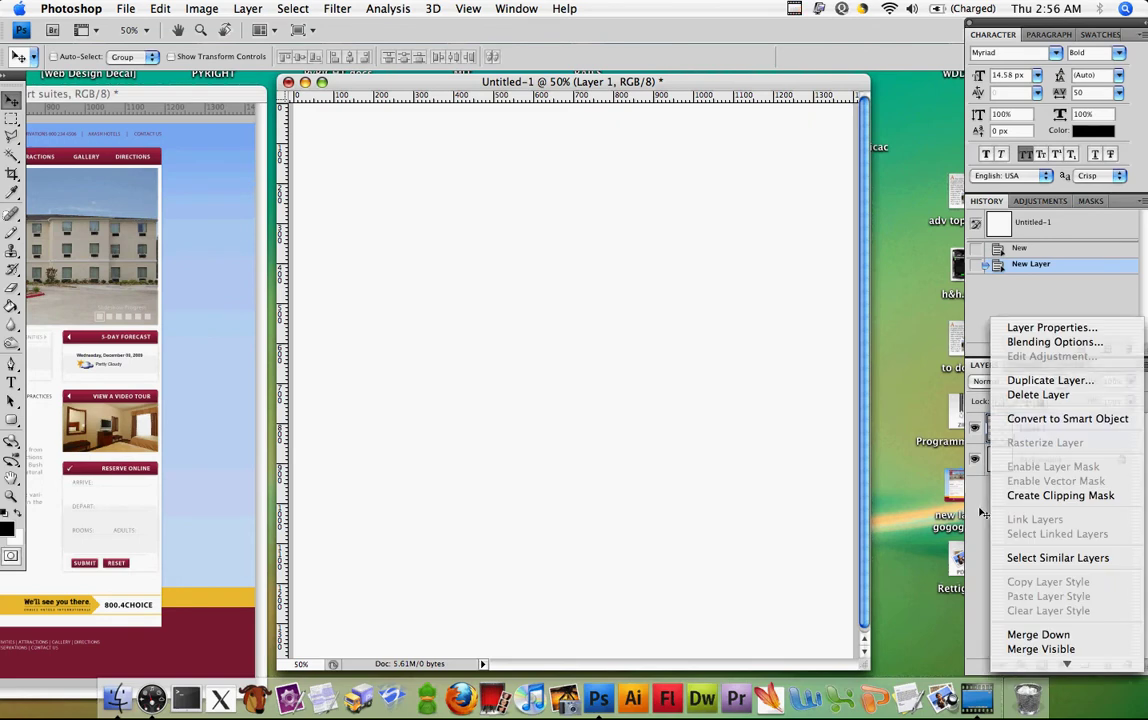
{"action": "left_click", "coordinate": [11, 305]}
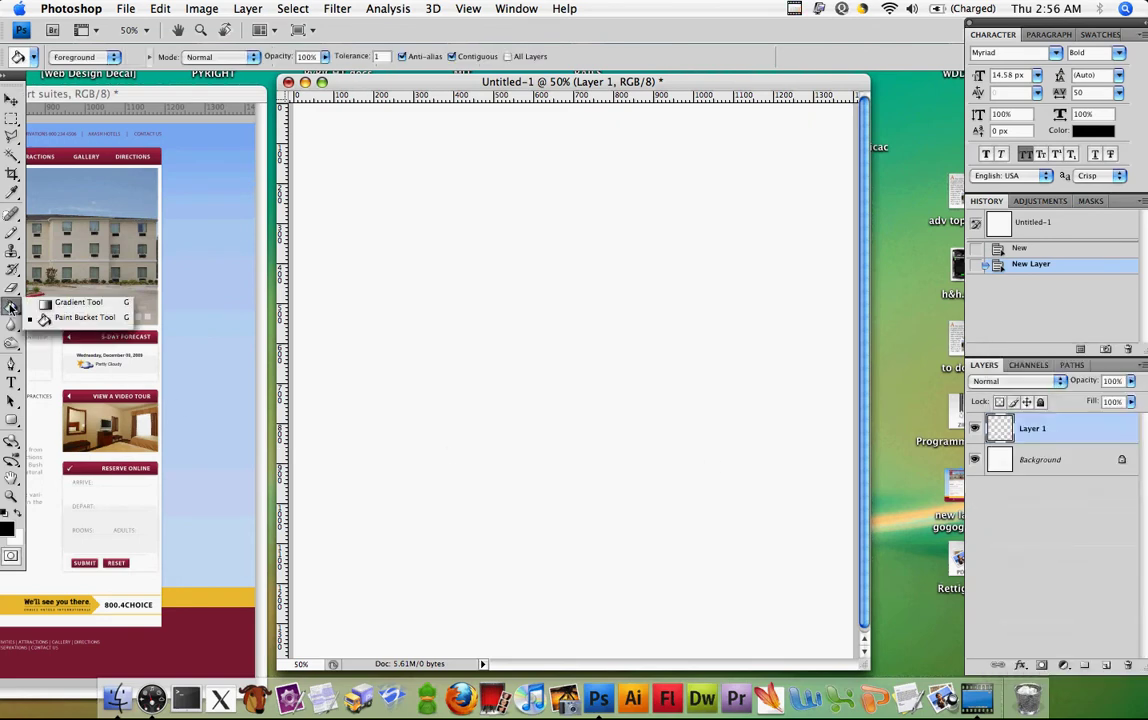
{"action": "left_click", "coordinate": [360, 437]}
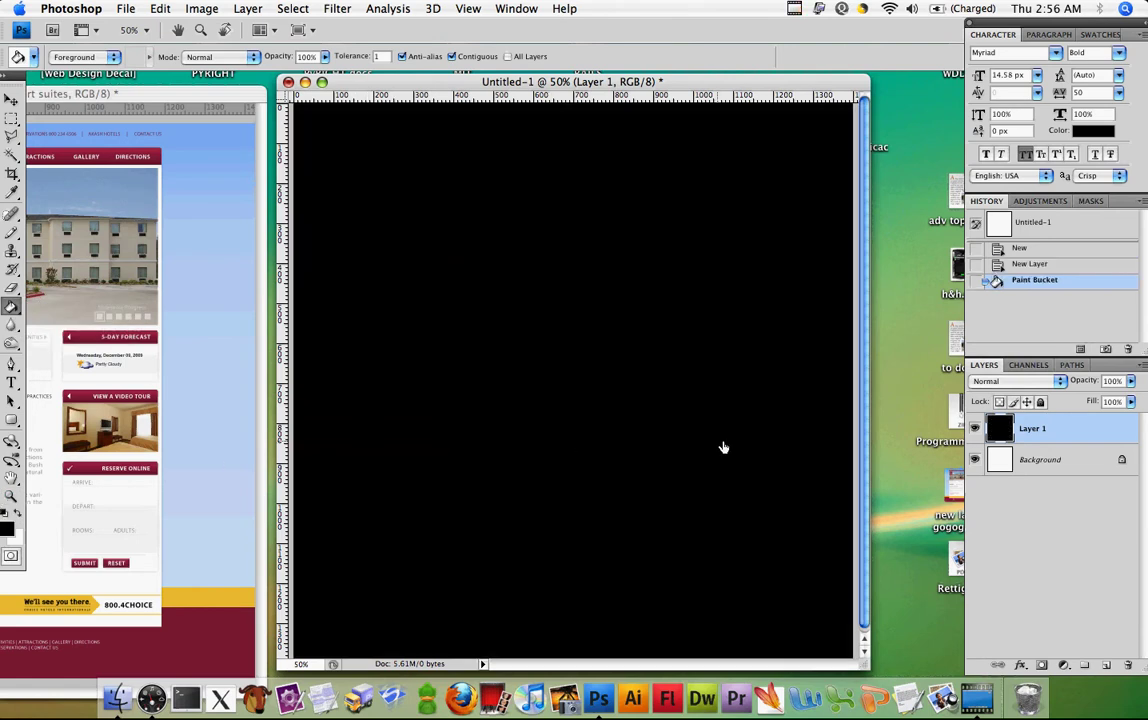
Step: Apply a Gradient Overlay style to the black layer and open its gradient for editing
{"action": "right_click", "coordinate": [1034, 435]}
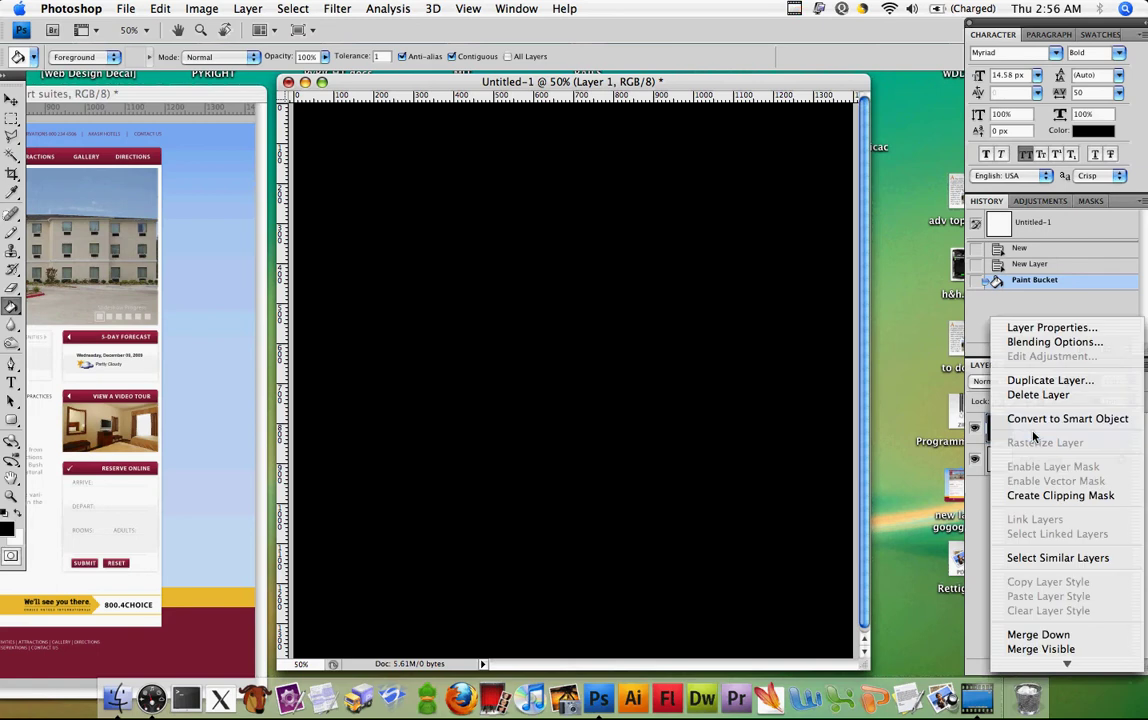
{"action": "left_click", "coordinate": [1050, 342]}
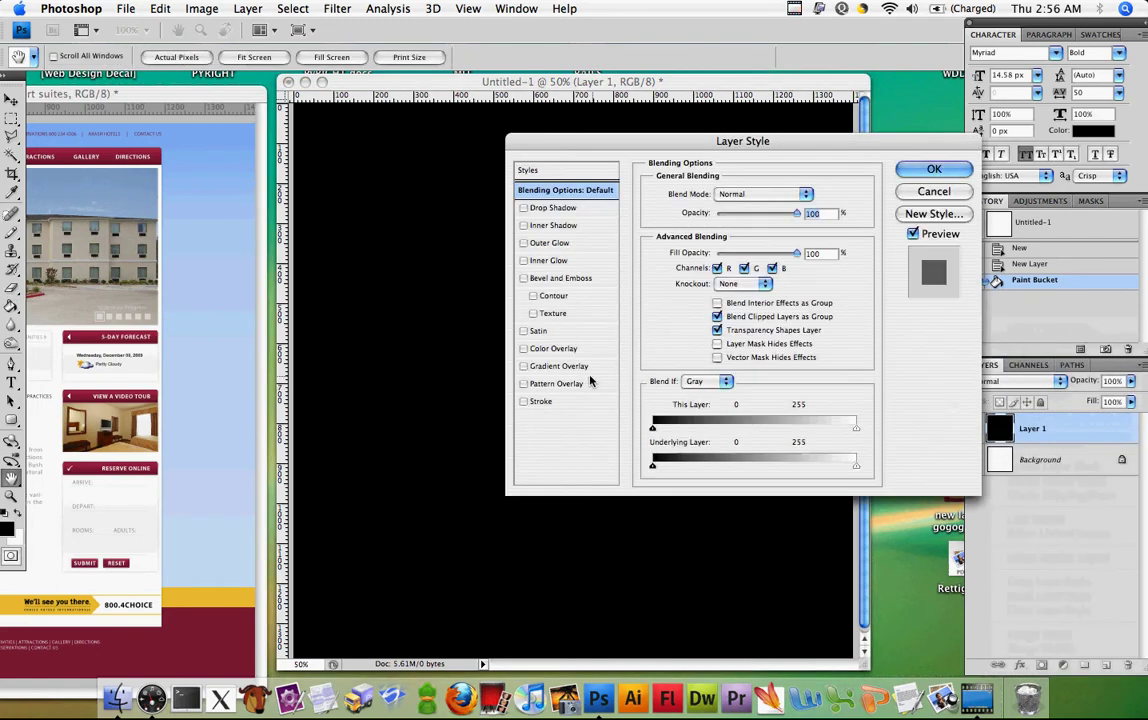
{"action": "left_click", "coordinate": [584, 374]}
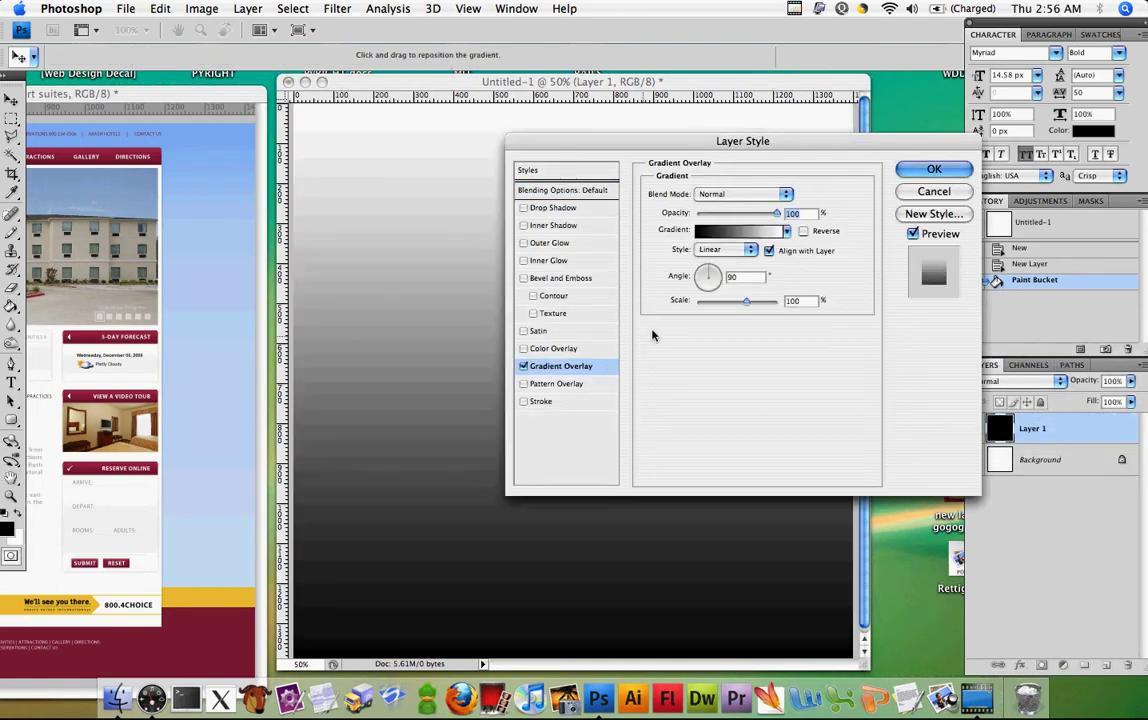
{"action": "left_click", "coordinate": [754, 234]}
{"action": "left_click_drag", "start_coordinate": [414, 231], "coordinate": [798, 220]}
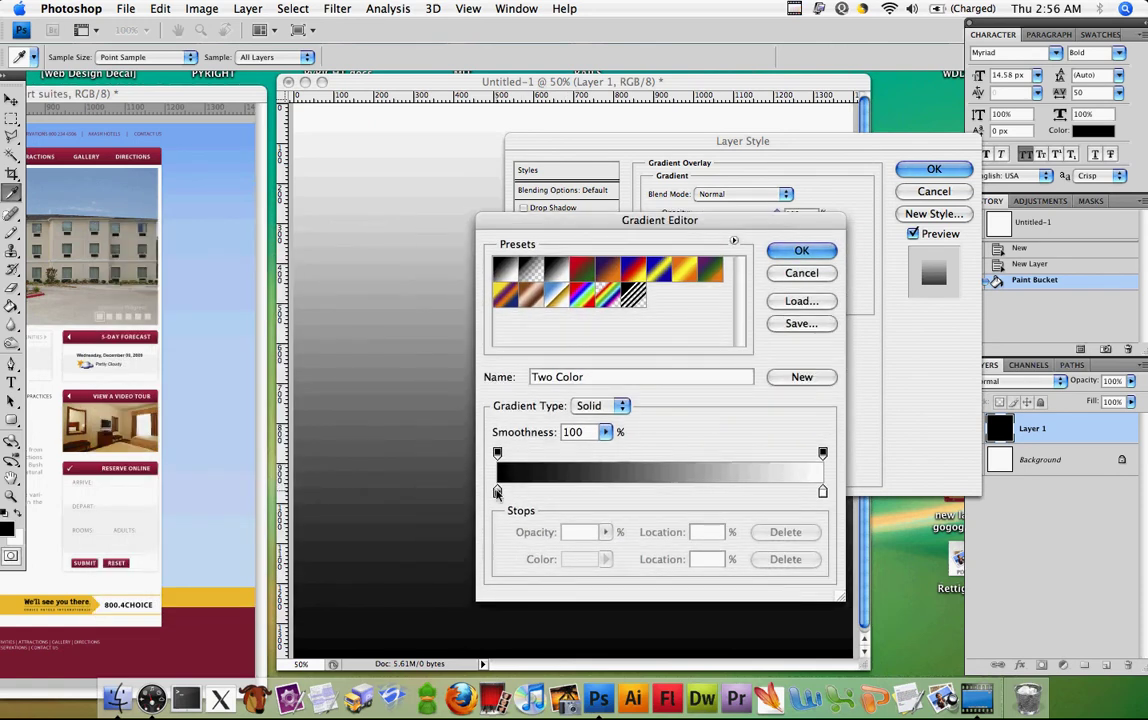
Step: Set the gradient's starting colour stop to 5aabf9
{"action": "left_click", "coordinate": [497, 491]}
{"action": "double_click", "coordinate": [499, 491]}
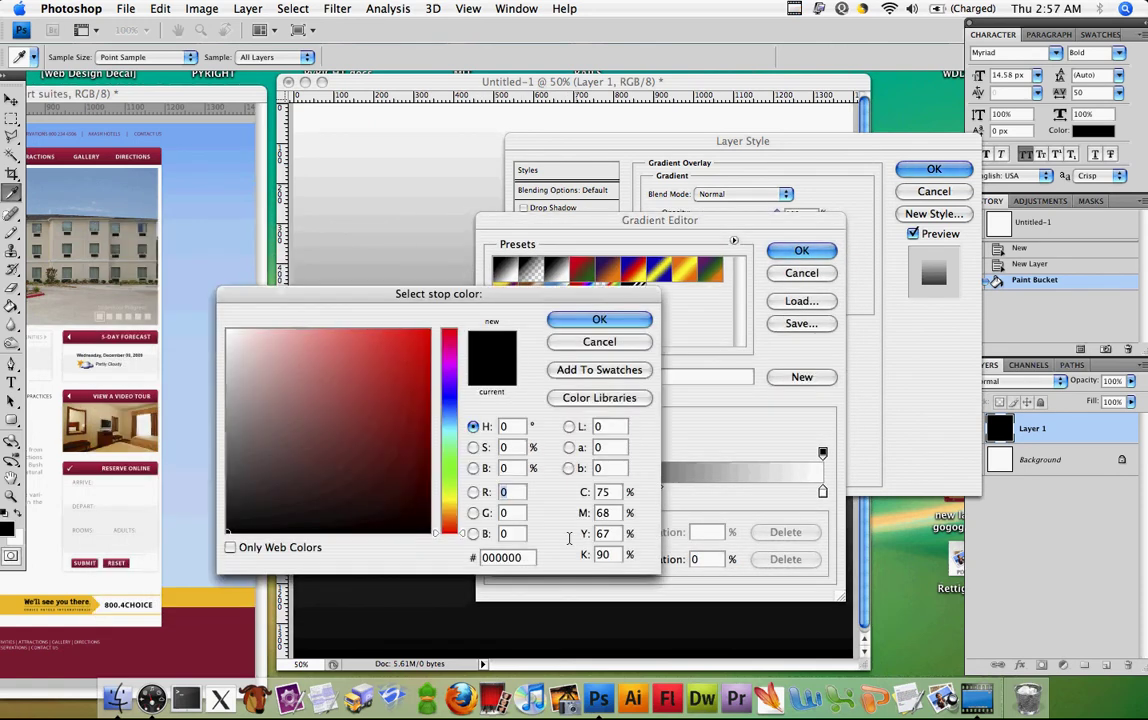
{"action": "left_click", "coordinate": [525, 557]}
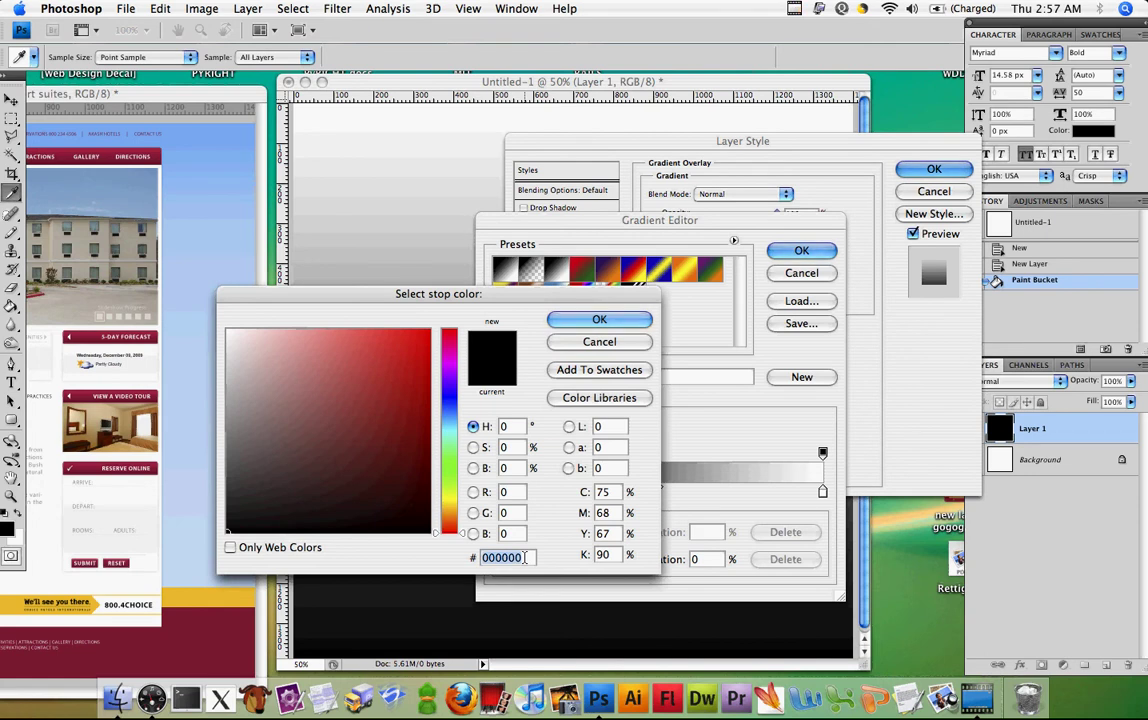
{"action": "type", "text": "5aa"}
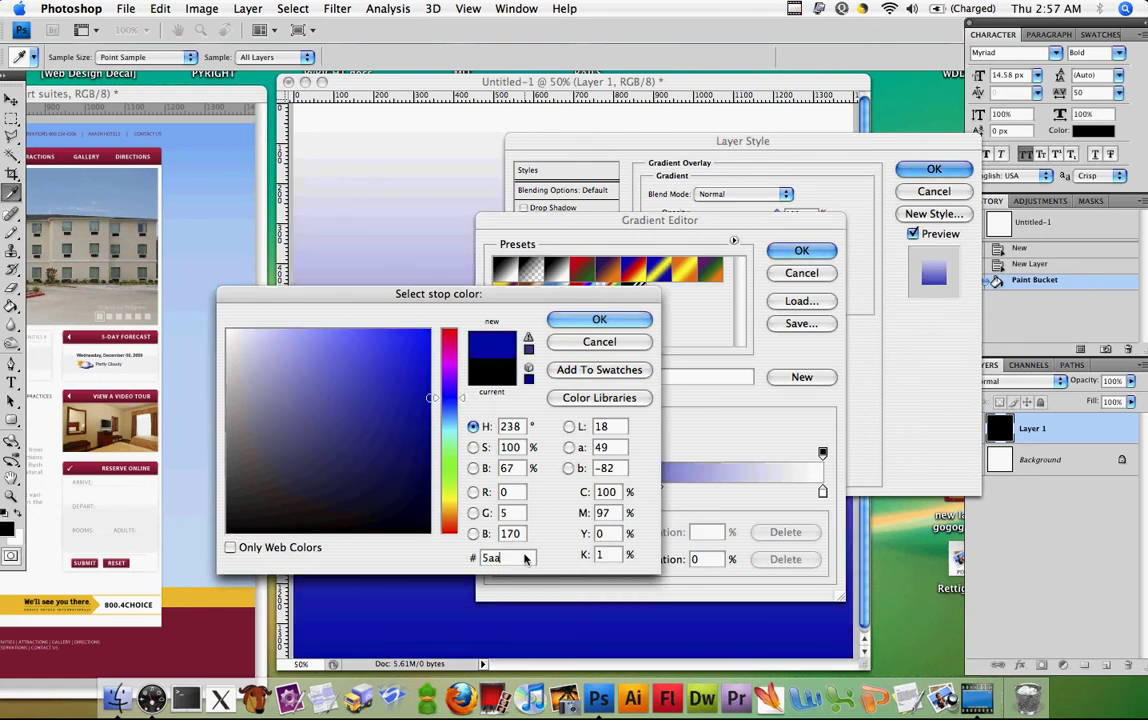
{"action": "type", "text": "bf9"}
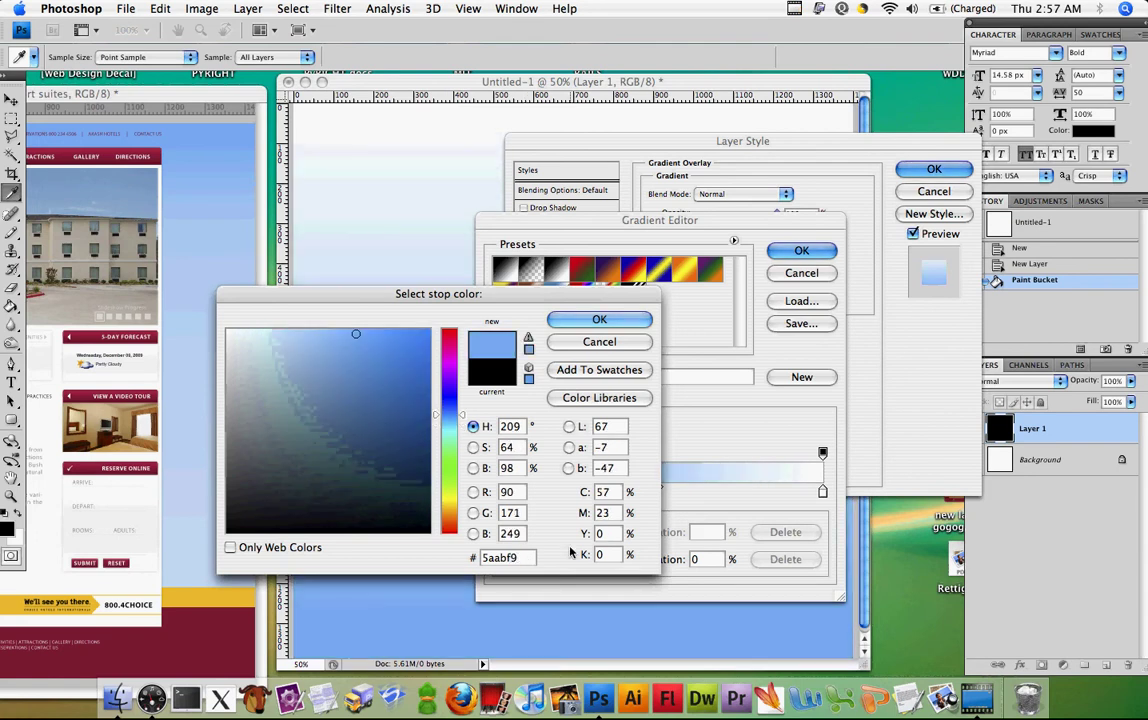
{"action": "left_click", "coordinate": [605, 319]}
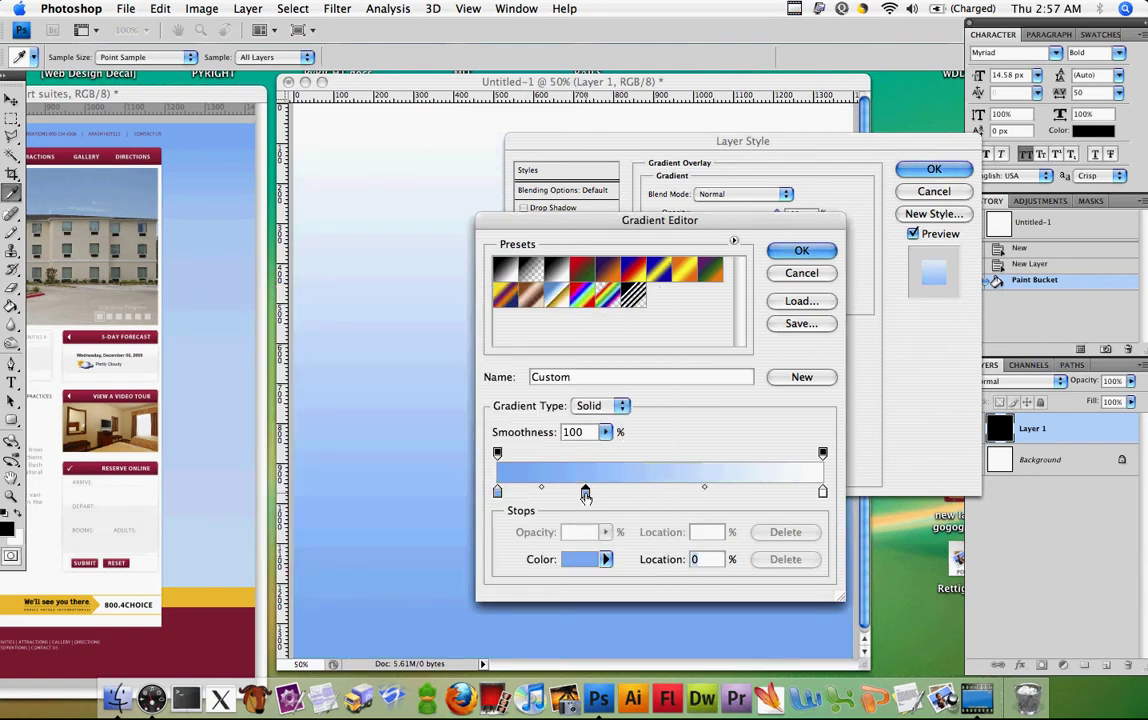
Step: Place an intermediate colour stop at 24% on the gradient and set its colour to a1ccf3
{"action": "mouse_move", "coordinate": [585, 495]}
{"action": "left_mouse_down"}
{"action": "mouse_move", "coordinate": [602, 494]}
{"action": "mouse_move", "coordinate": [582, 495]}
{"action": "left_mouse_up"}
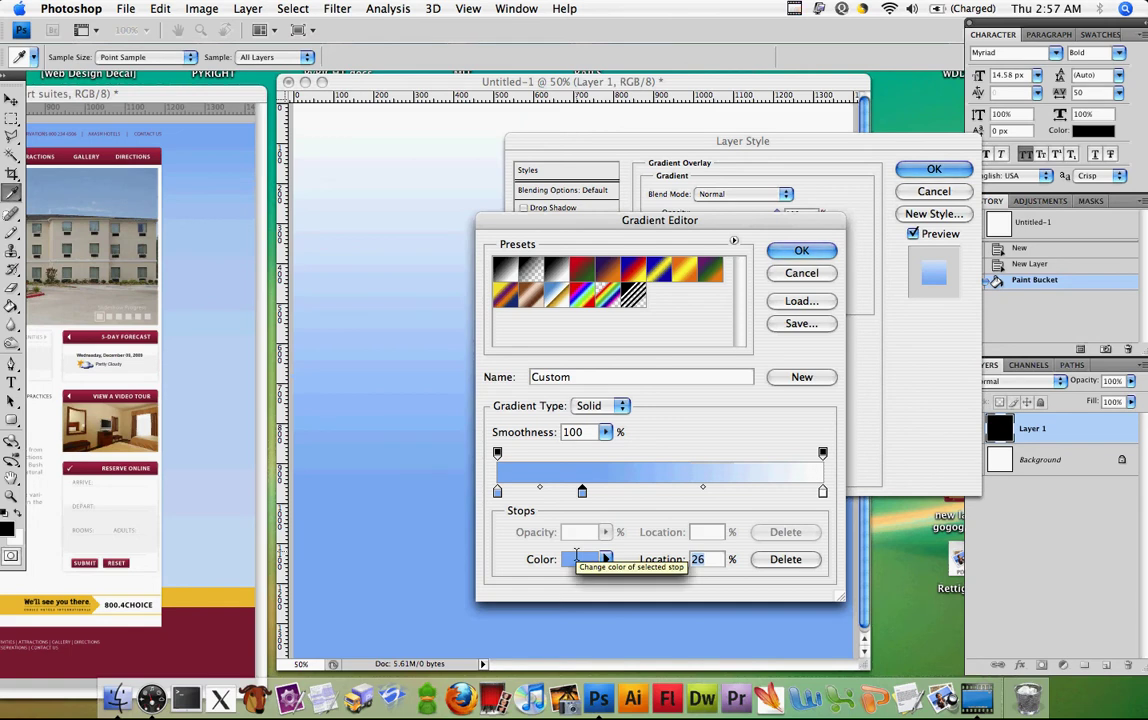
{"action": "type", "text": "24"}
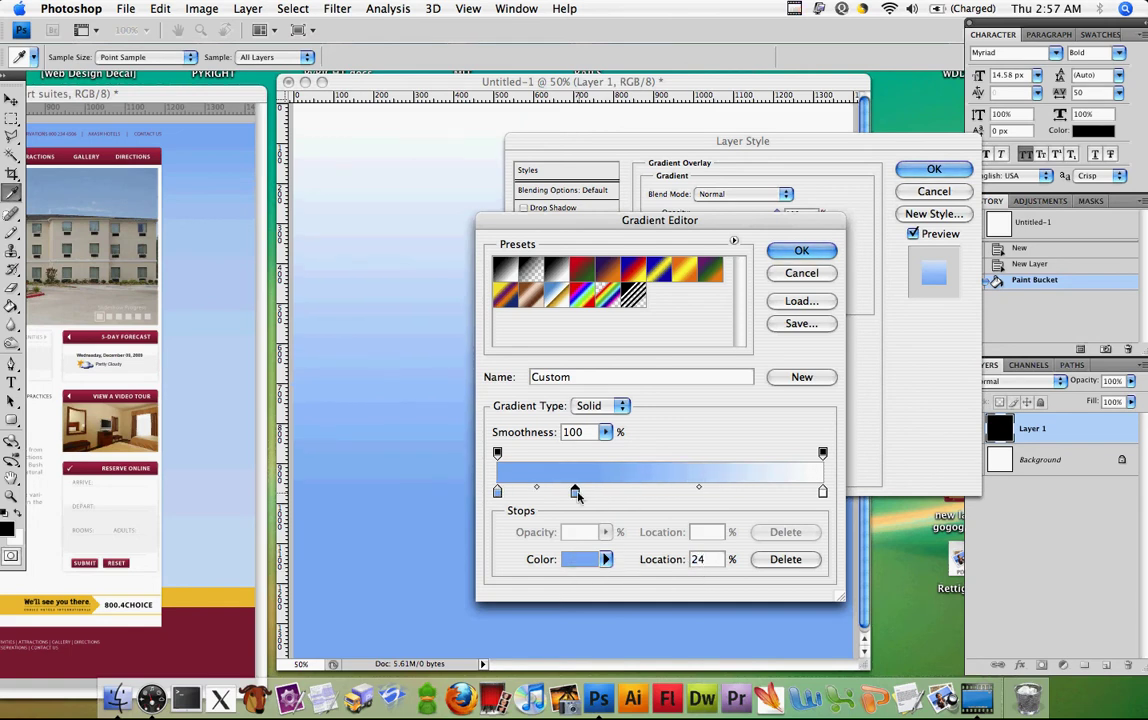
{"action": "left_click", "coordinate": [580, 559]}
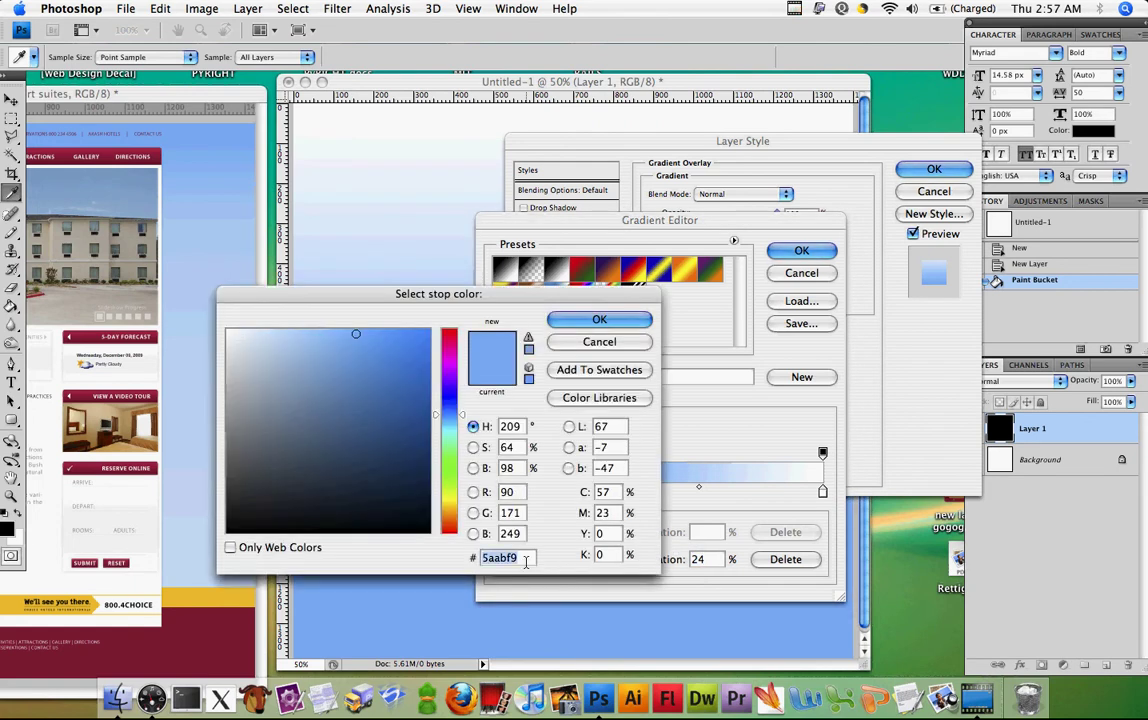
{"action": "type", "text": "a1c"}
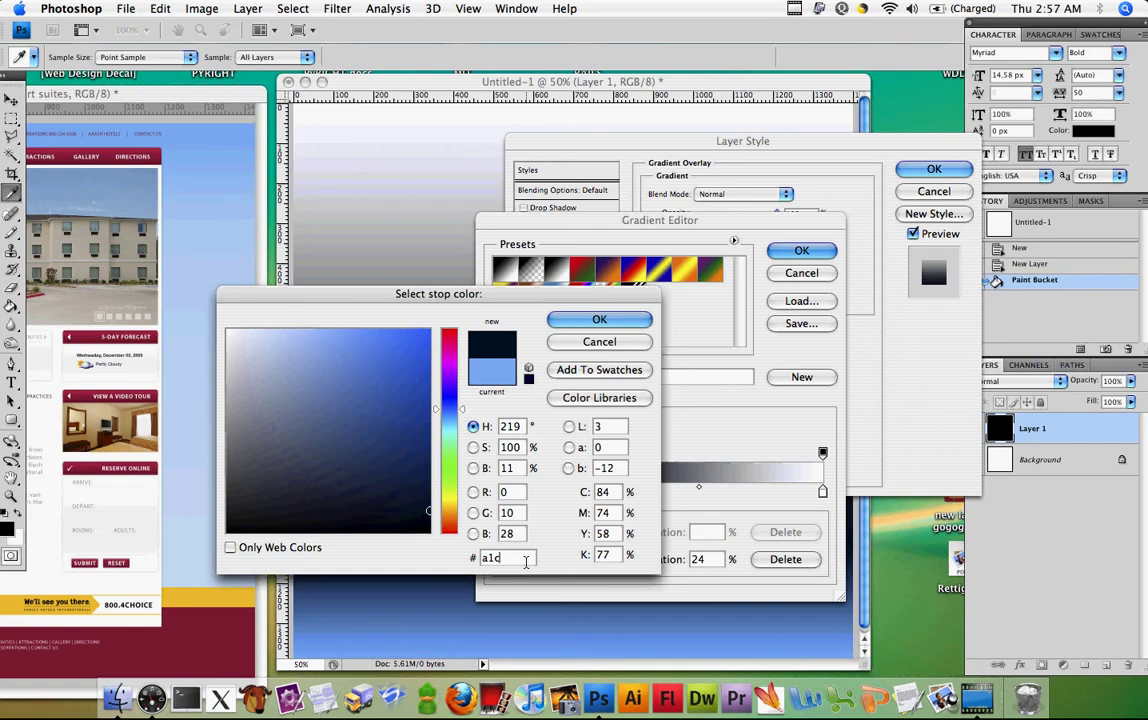
{"action": "type", "text": "cf8"}
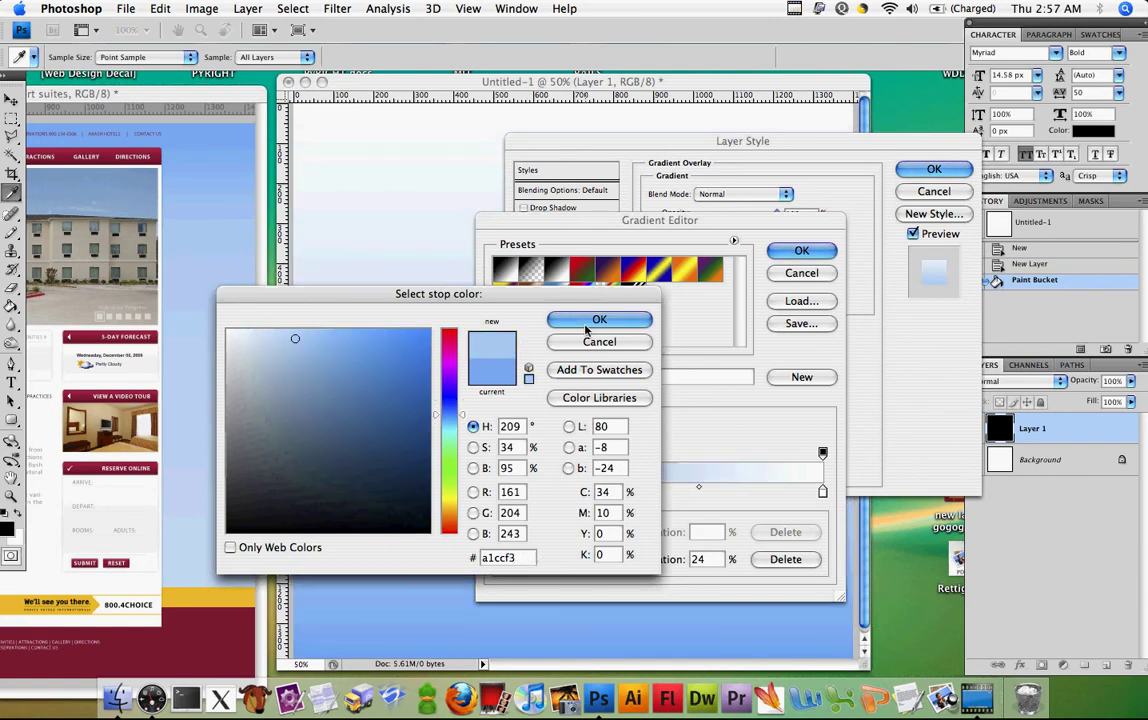
{"action": "left_click", "coordinate": [598, 320]}
Step: Set the gradient's end colour stop to bddaf5 and accept the edited gradient
{"action": "left_click", "coordinate": [822, 491]}
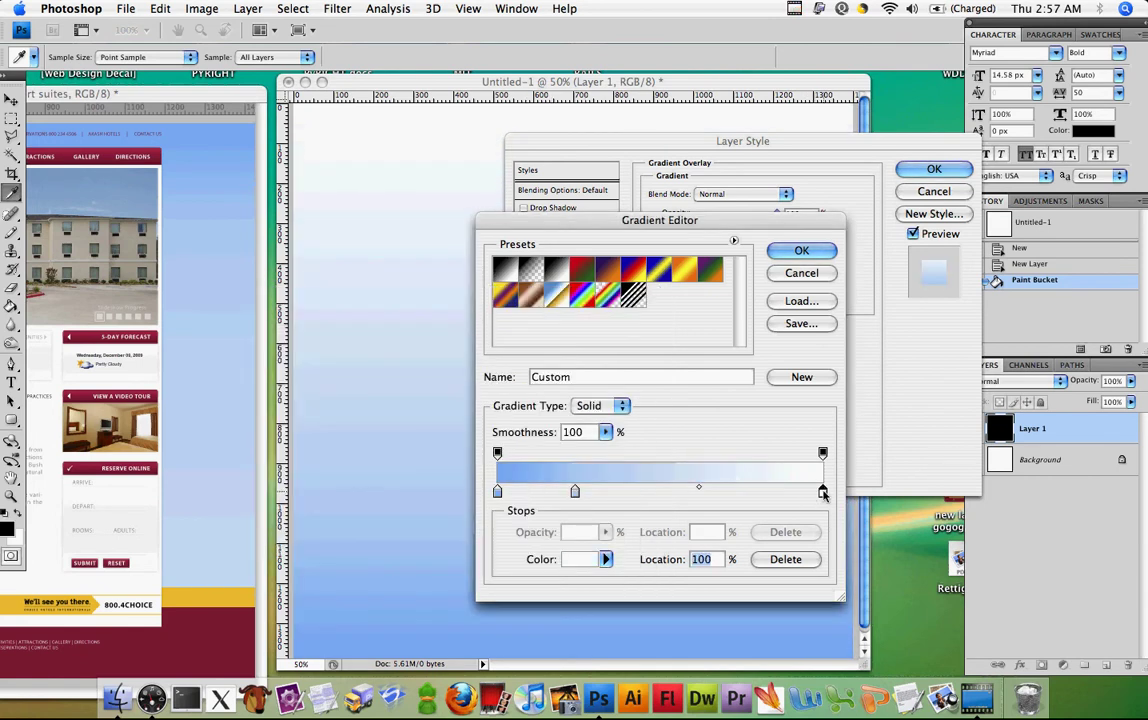
{"action": "left_click", "coordinate": [585, 560]}
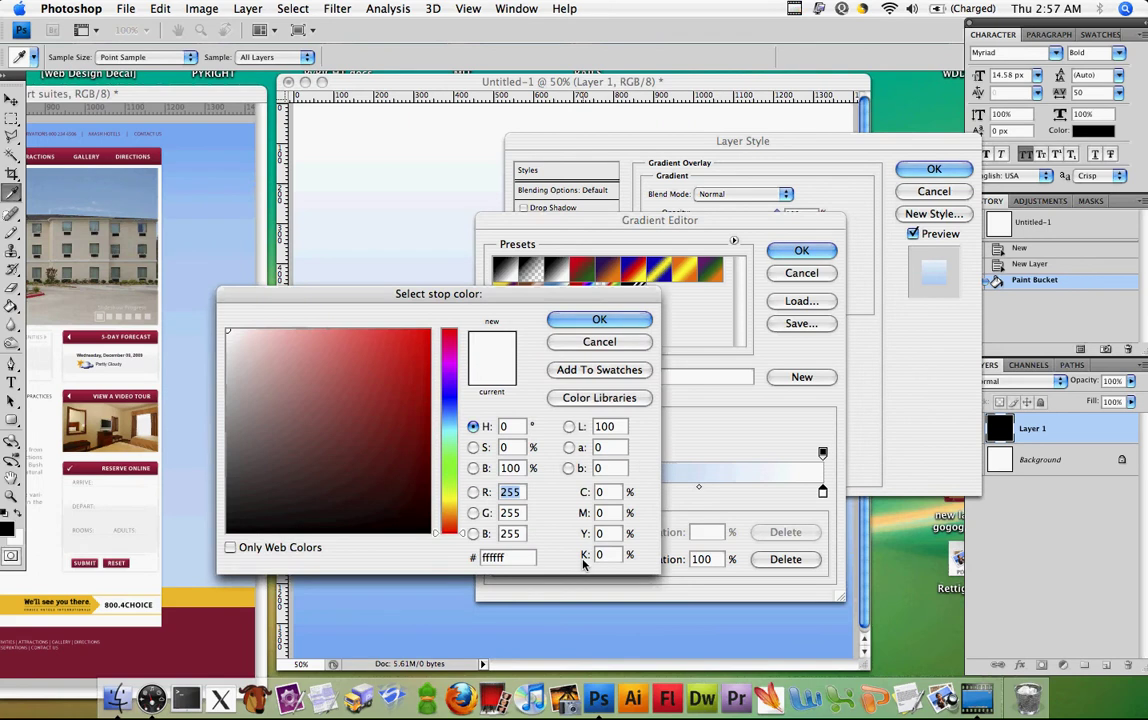
{"action": "double_click", "coordinate": [508, 557]}
{"action": "key", "text": "BackSpace"}
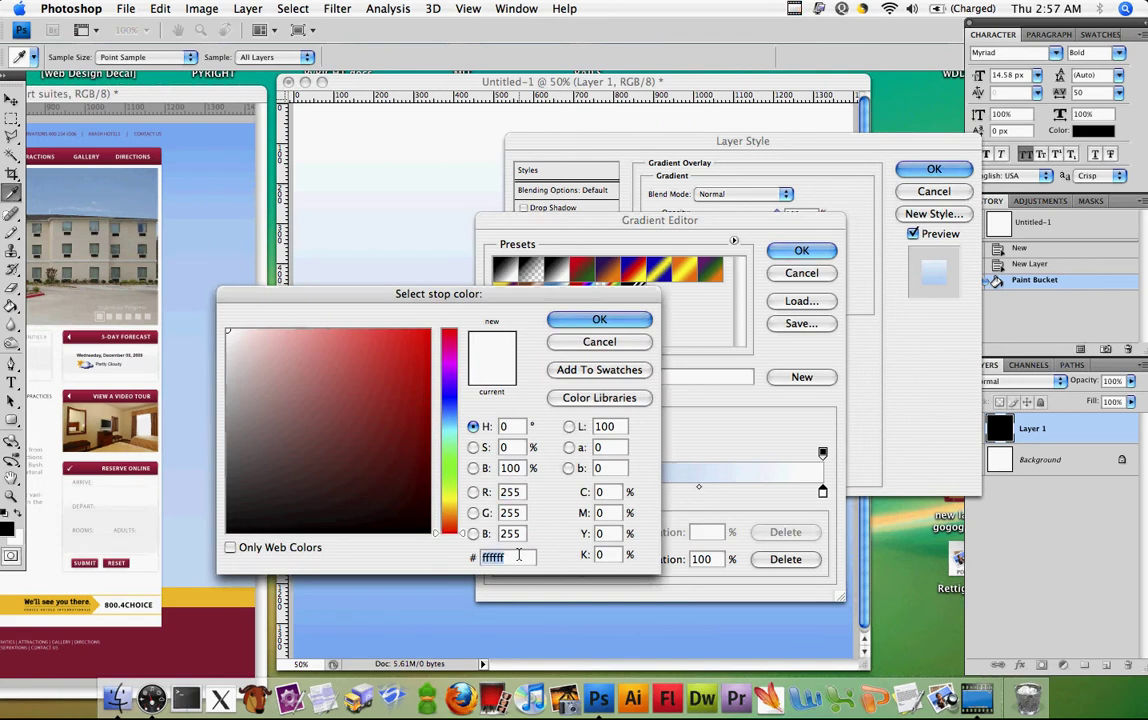
{"action": "type", "text": "bdd"}
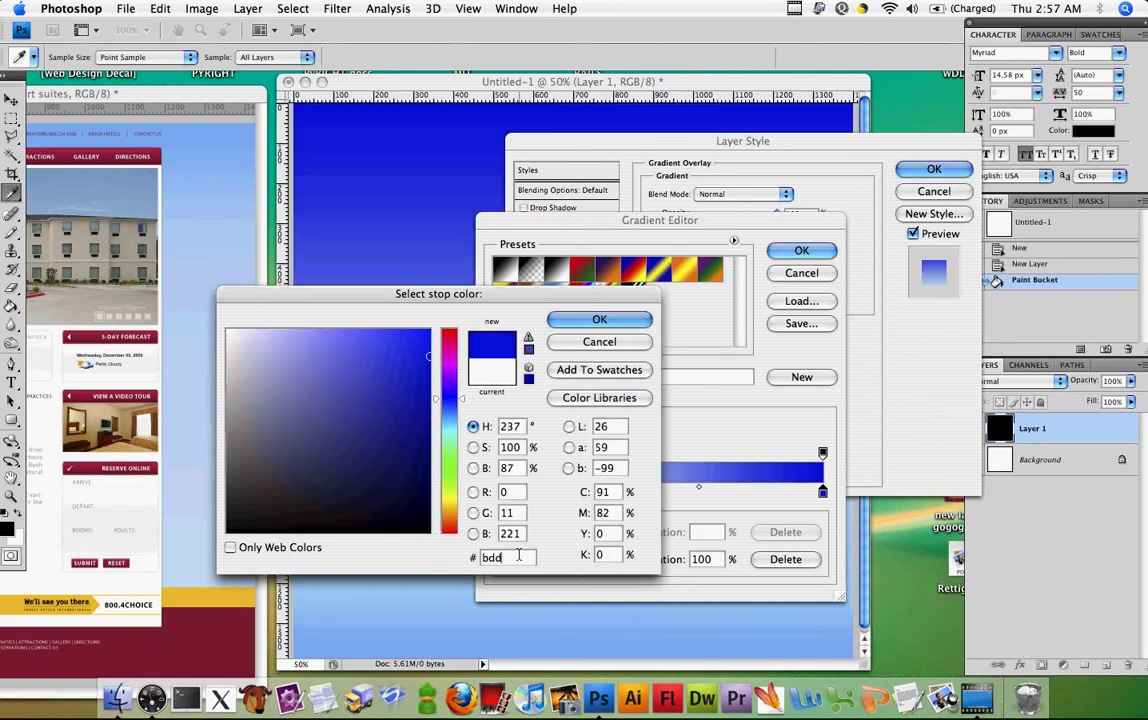
{"action": "type", "text": "af5"}
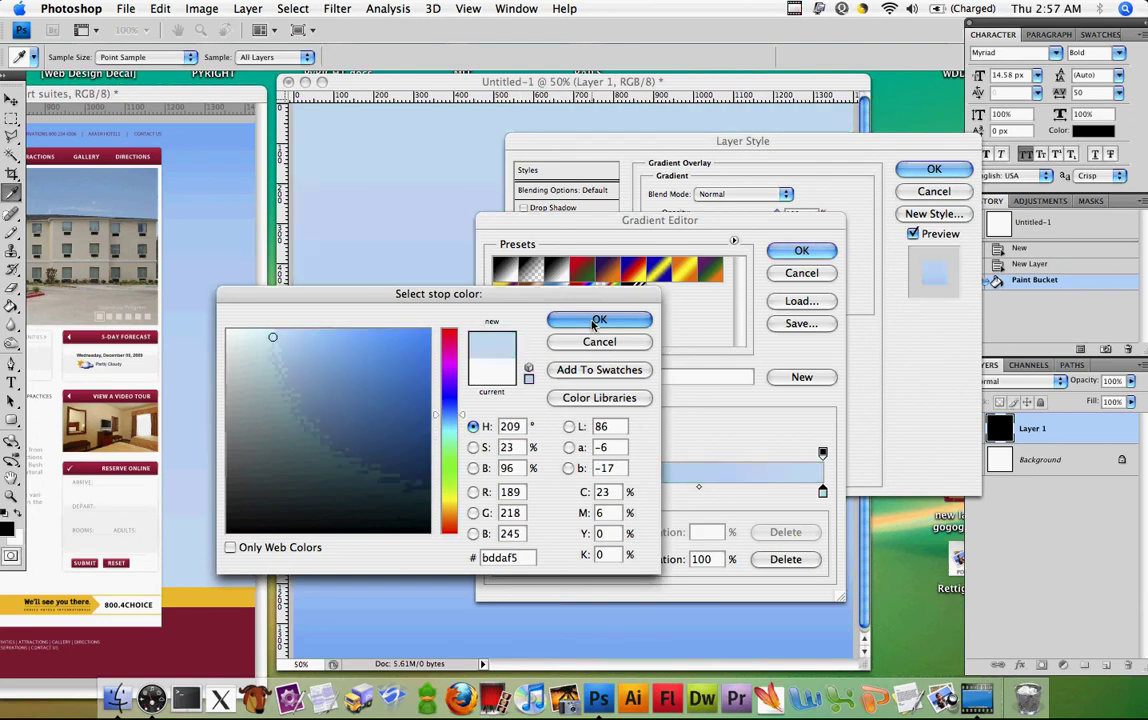
{"action": "left_click", "coordinate": [599, 319]}
{"action": "left_click", "coordinate": [780, 252]}
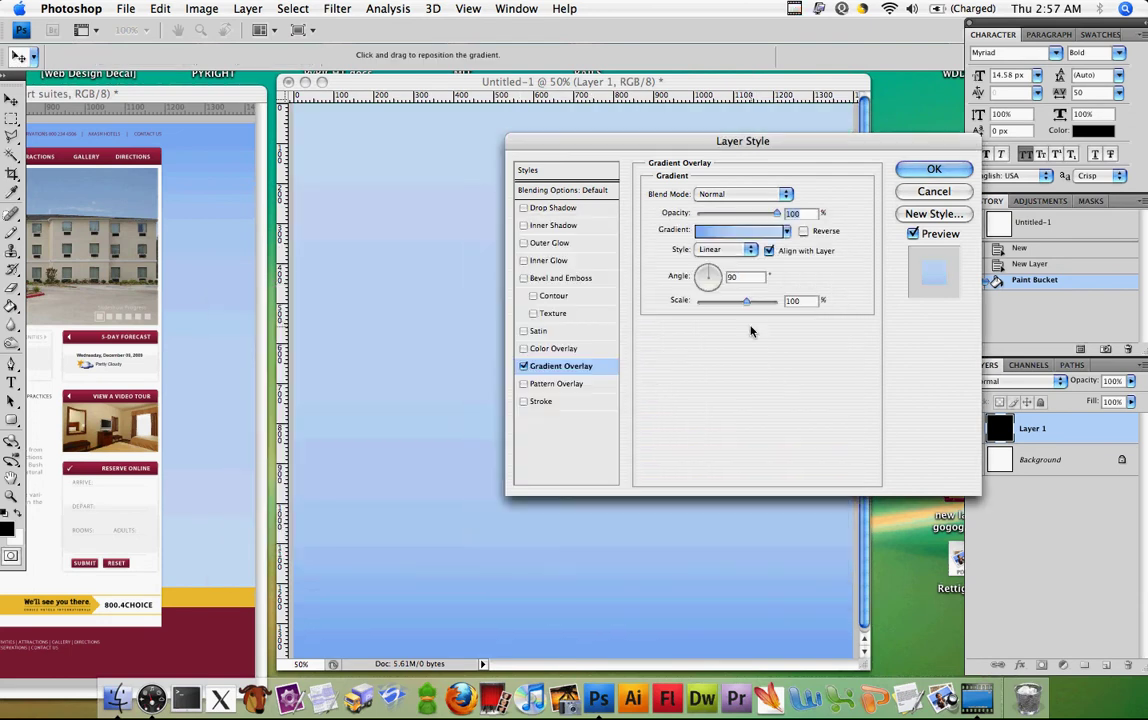
Step: Reverse the gradient overlay, apply the layer style, and collapse the effects list of the gradient layer
{"action": "left_click_drag", "start_coordinate": [682, 157], "coordinate": [843, 213]}
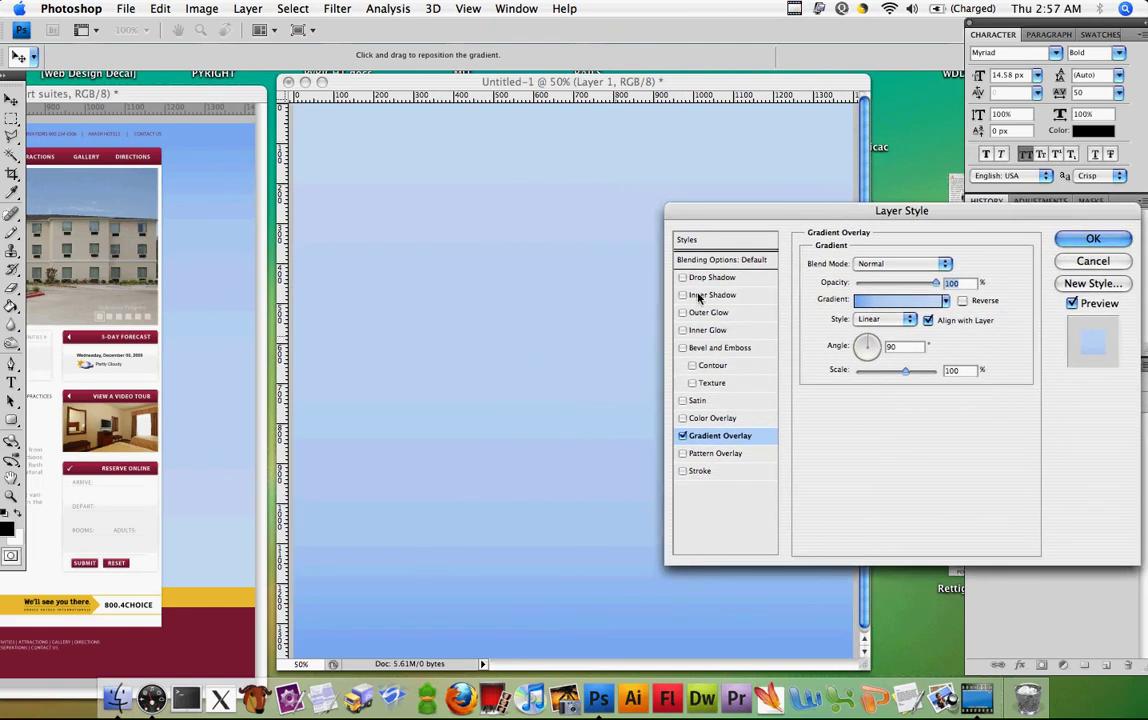
{"action": "left_click_drag", "start_coordinate": [845, 215], "coordinate": [670, 224]}
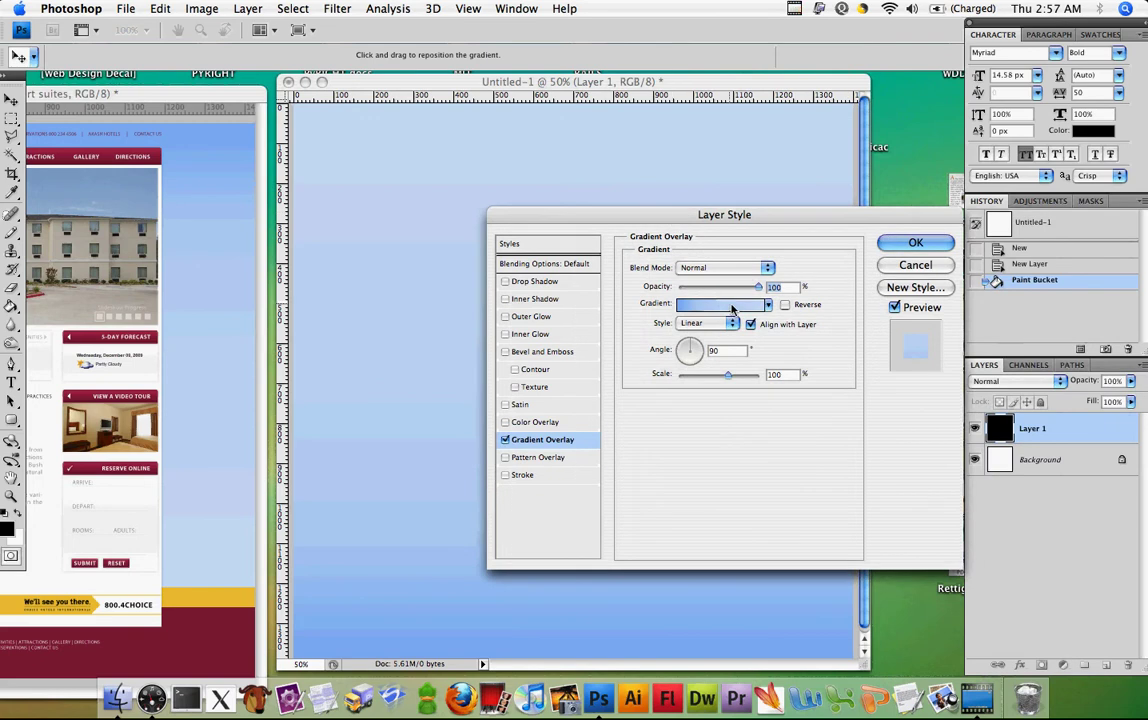
{"action": "left_click", "coordinate": [786, 306]}
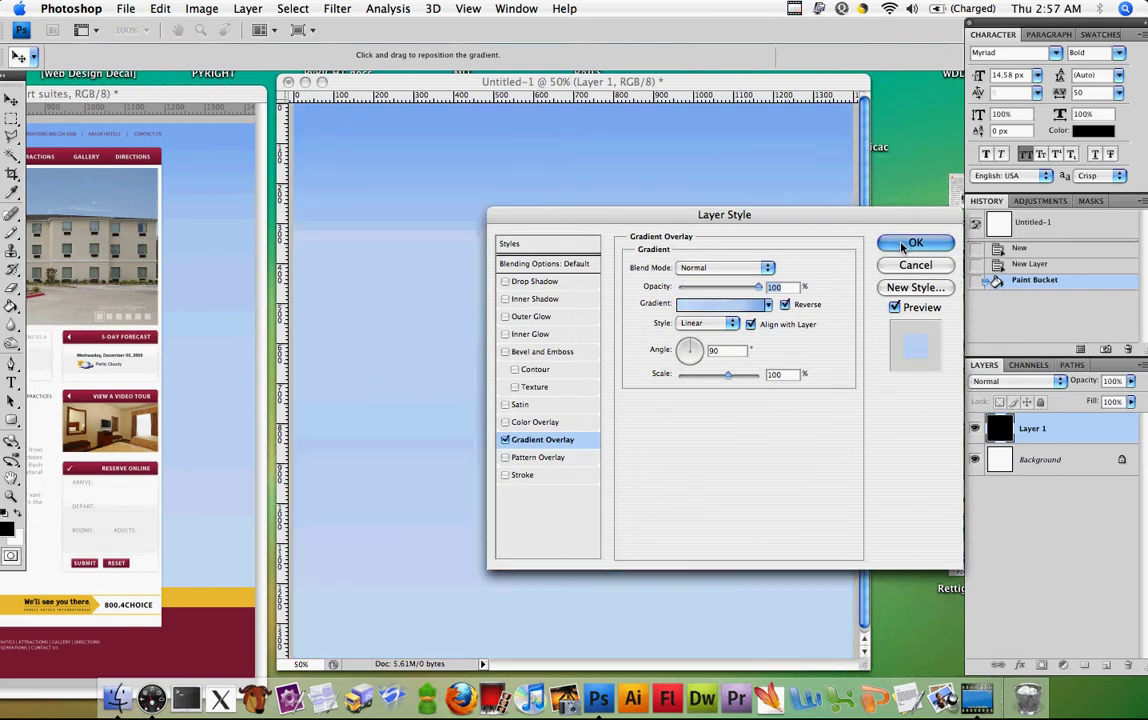
{"action": "left_click_drag", "start_coordinate": [885, 228], "coordinate": [771, 228]}
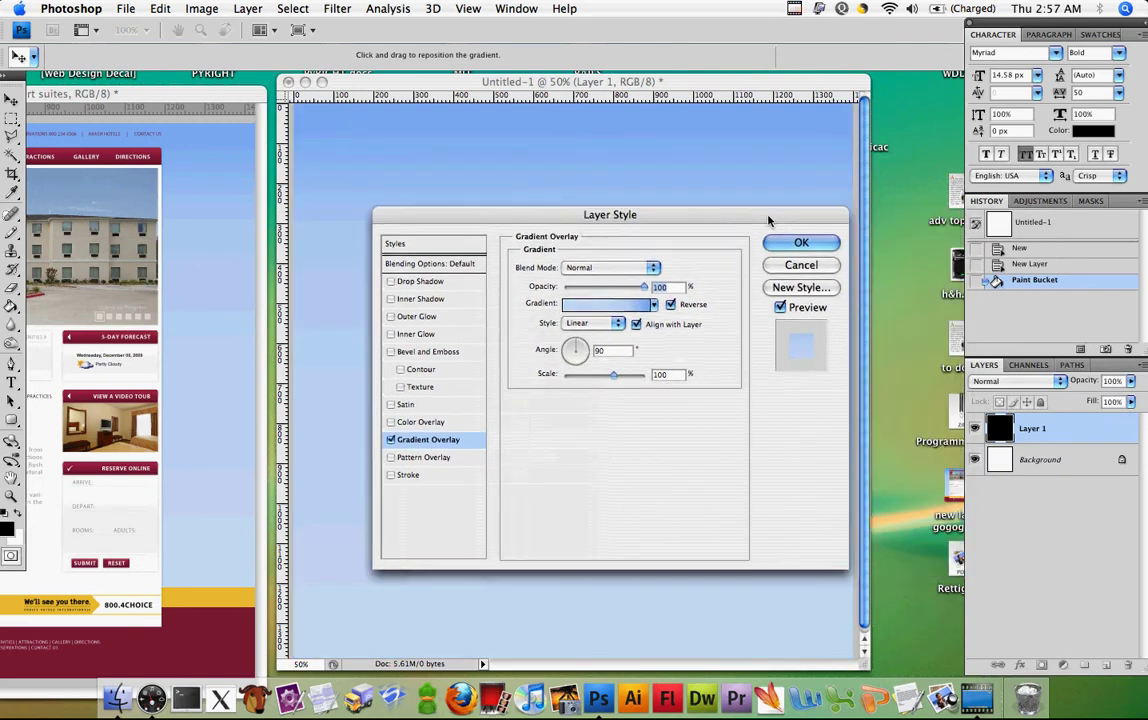
{"action": "left_click", "coordinate": [798, 242]}
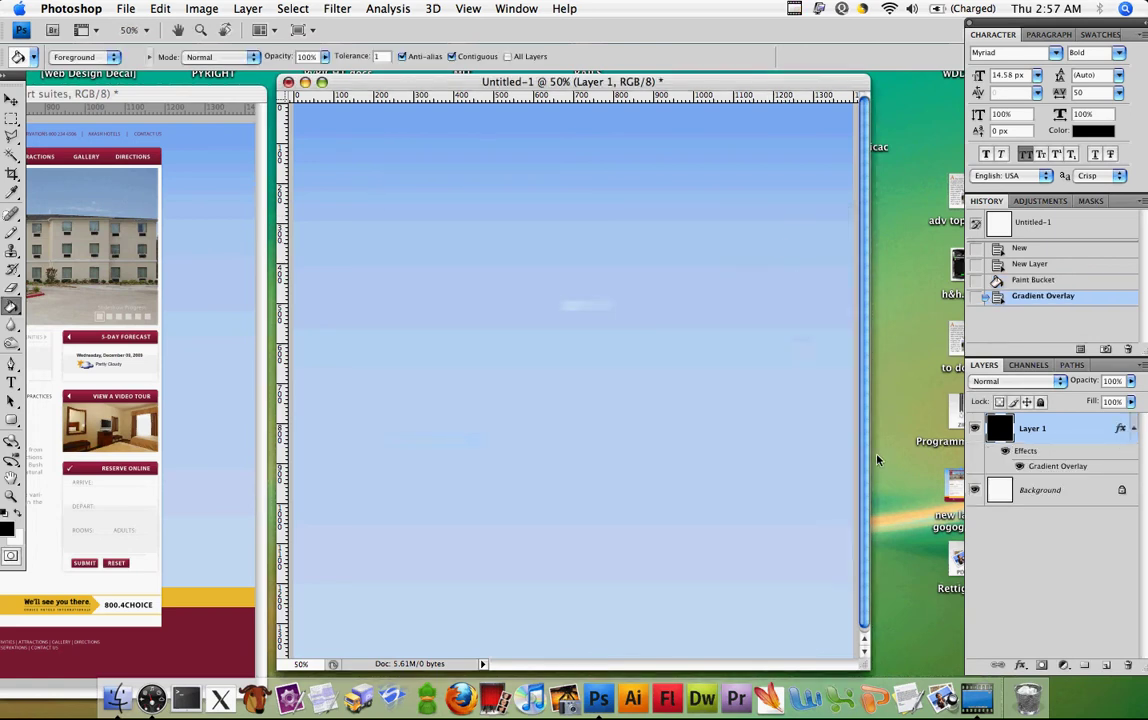
{"action": "left_click_drag", "start_coordinate": [871, 664], "coordinate": [876, 668]}
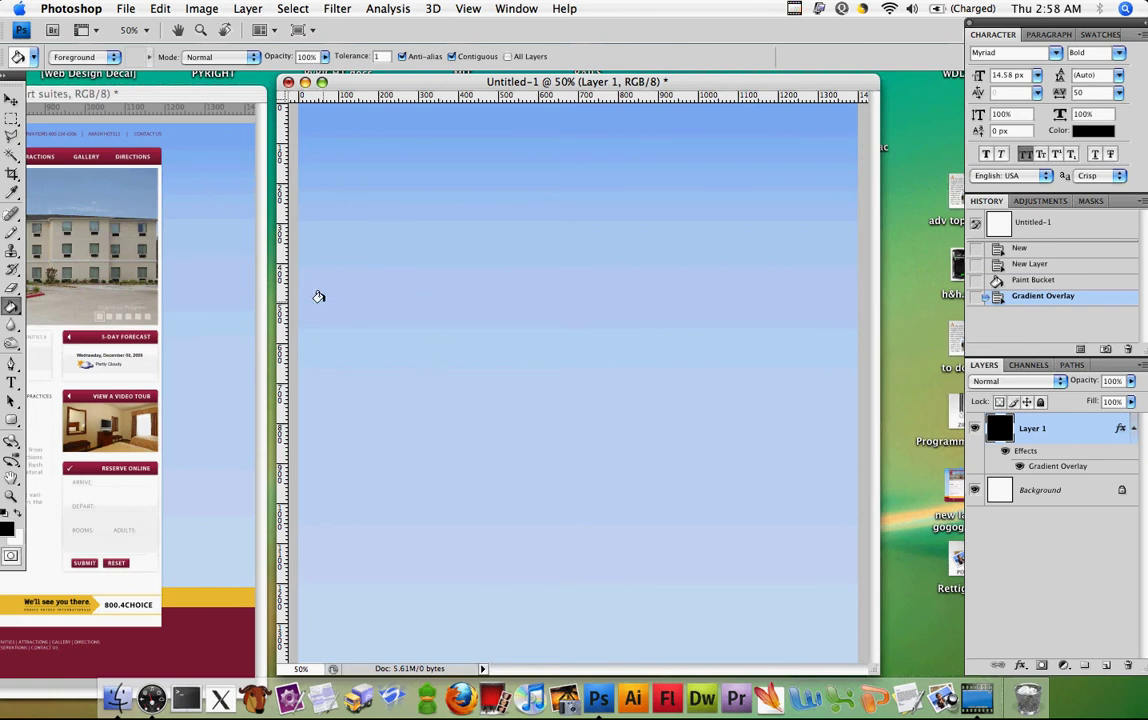
{"action": "left_click", "coordinate": [1134, 430]}
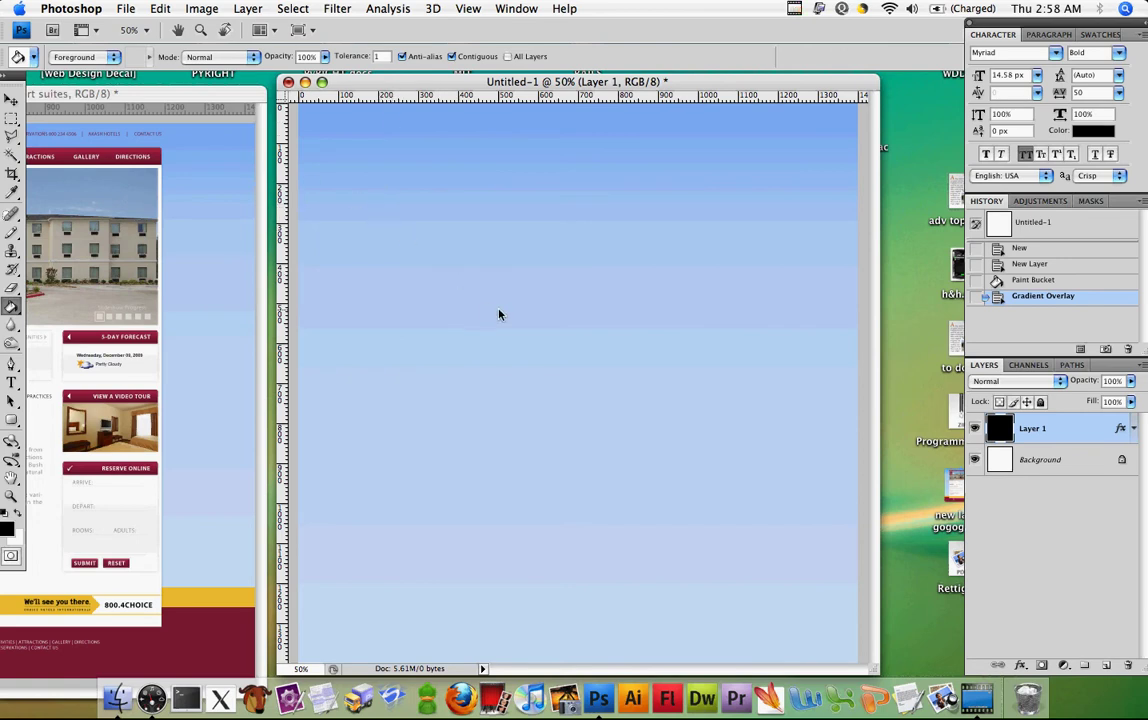
Step: Reopen the gradient layer's Gradient Overlay settings to review its colour stops, and leave them without changes
{"action": "right_click", "coordinate": [1057, 429]}
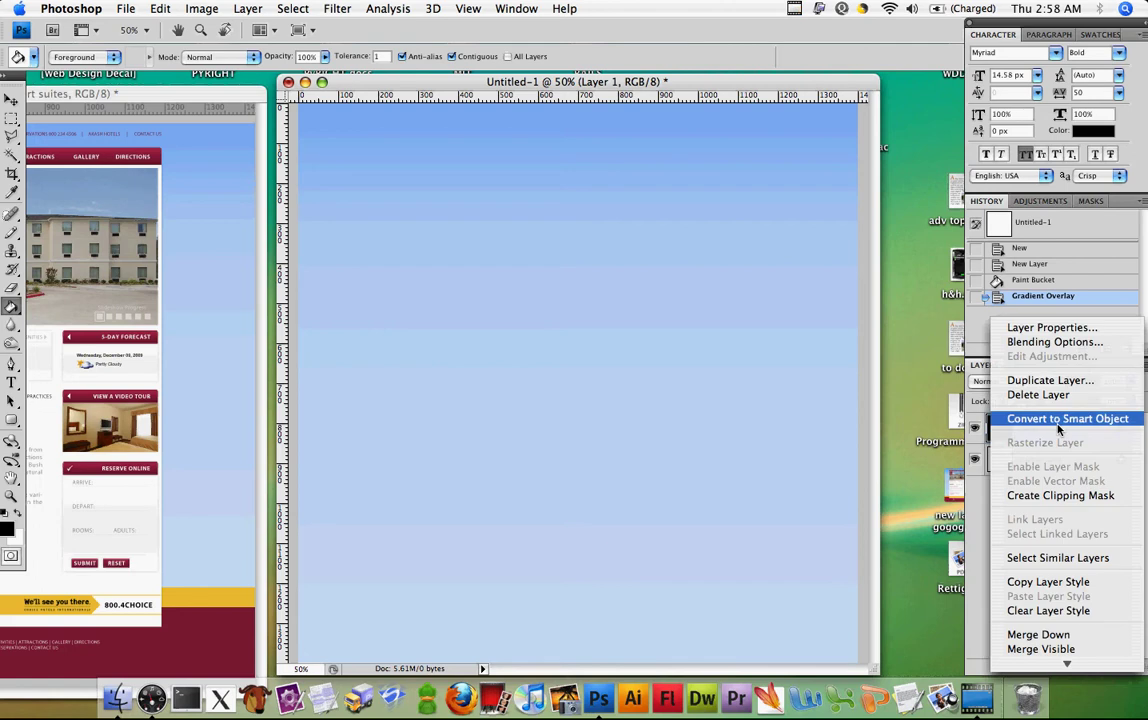
{"action": "left_click", "coordinate": [1055, 342]}
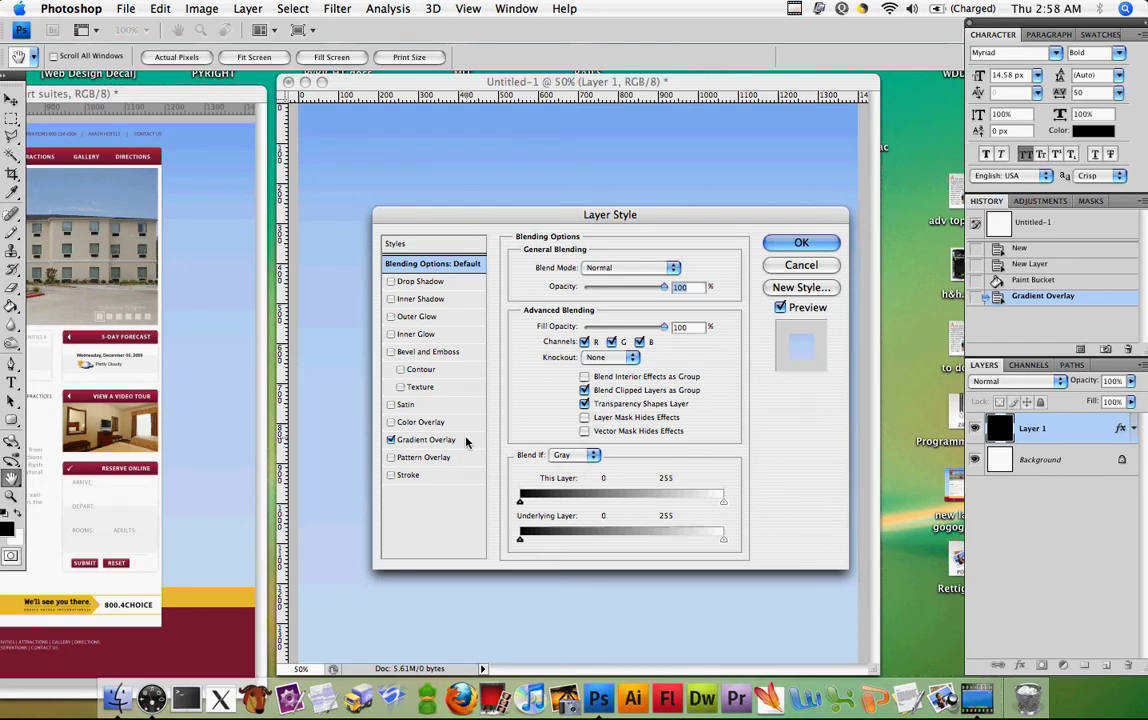
{"action": "left_click", "coordinate": [445, 440]}
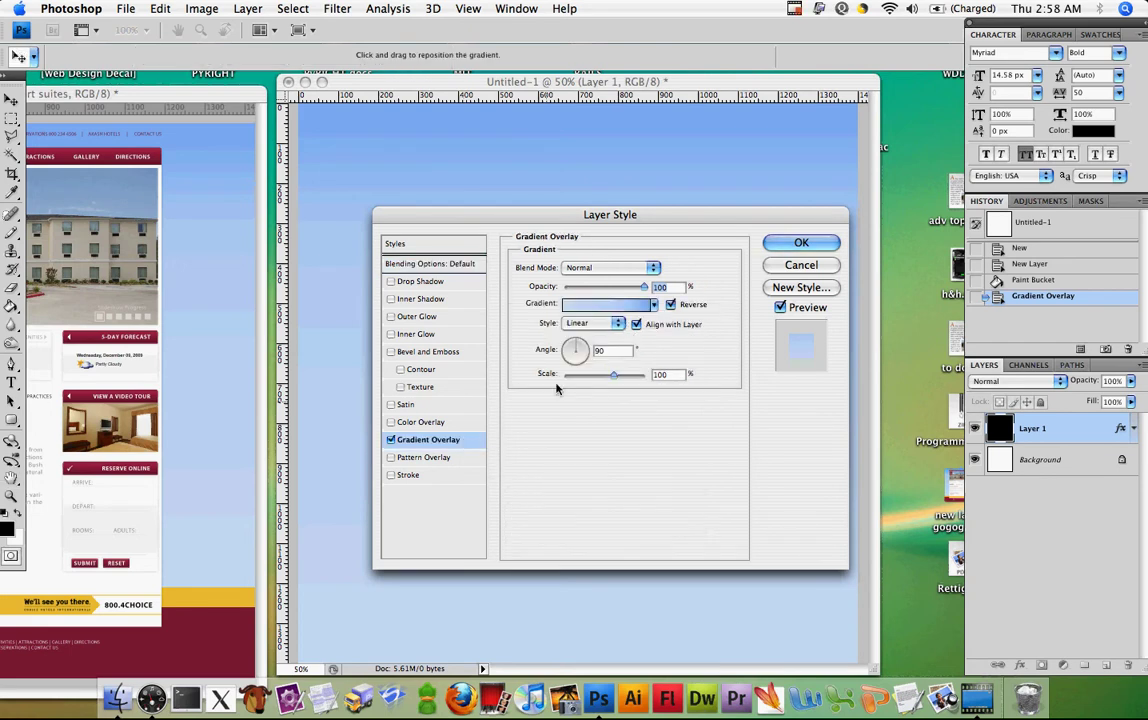
{"action": "left_click", "coordinate": [600, 304]}
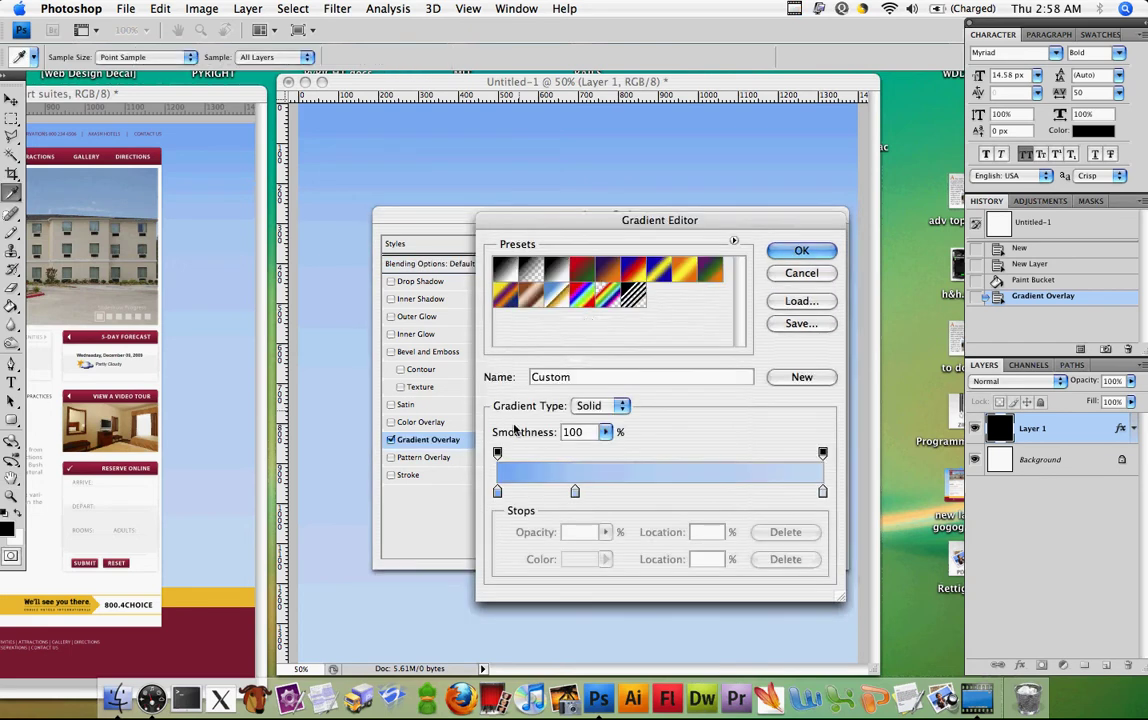
{"action": "left_click", "coordinate": [800, 273]}
{"action": "left_click", "coordinate": [800, 264]}
Step: Change the foreground colour to red ba0d0d and reset the colours to the default black and white
{"action": "key", "text": "g"}
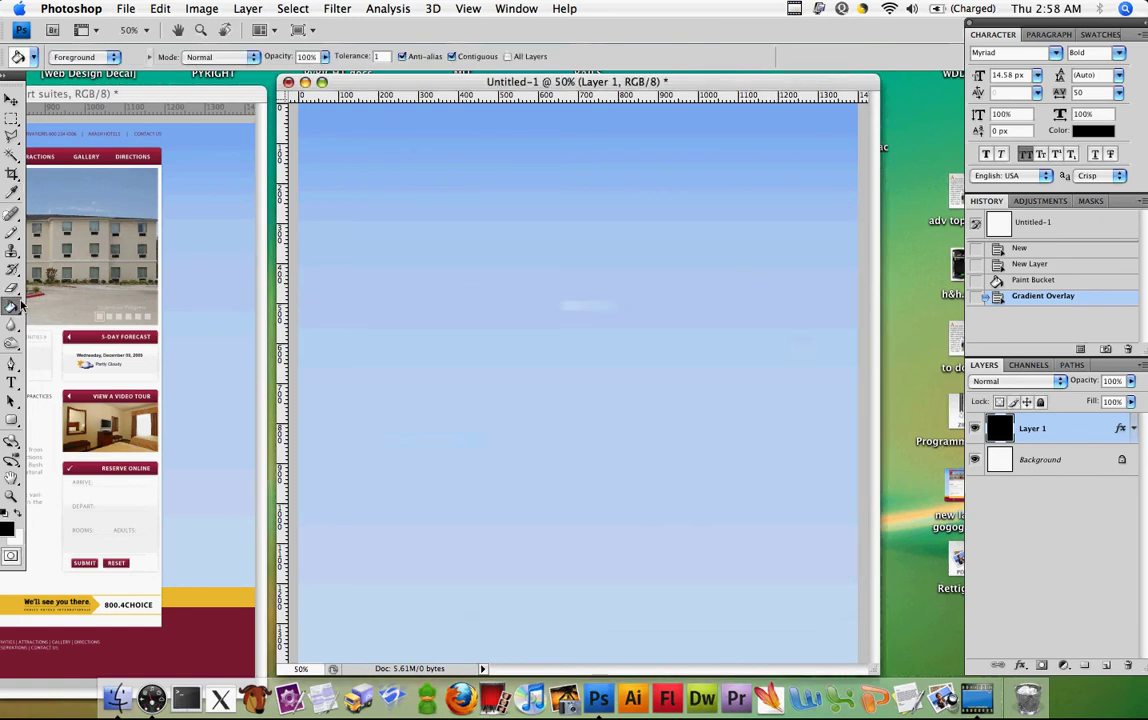
{"action": "left_click", "coordinate": [7, 527]}
{"action": "left_click", "coordinate": [346, 402]}
{"action": "left_click", "coordinate": [415, 384]}
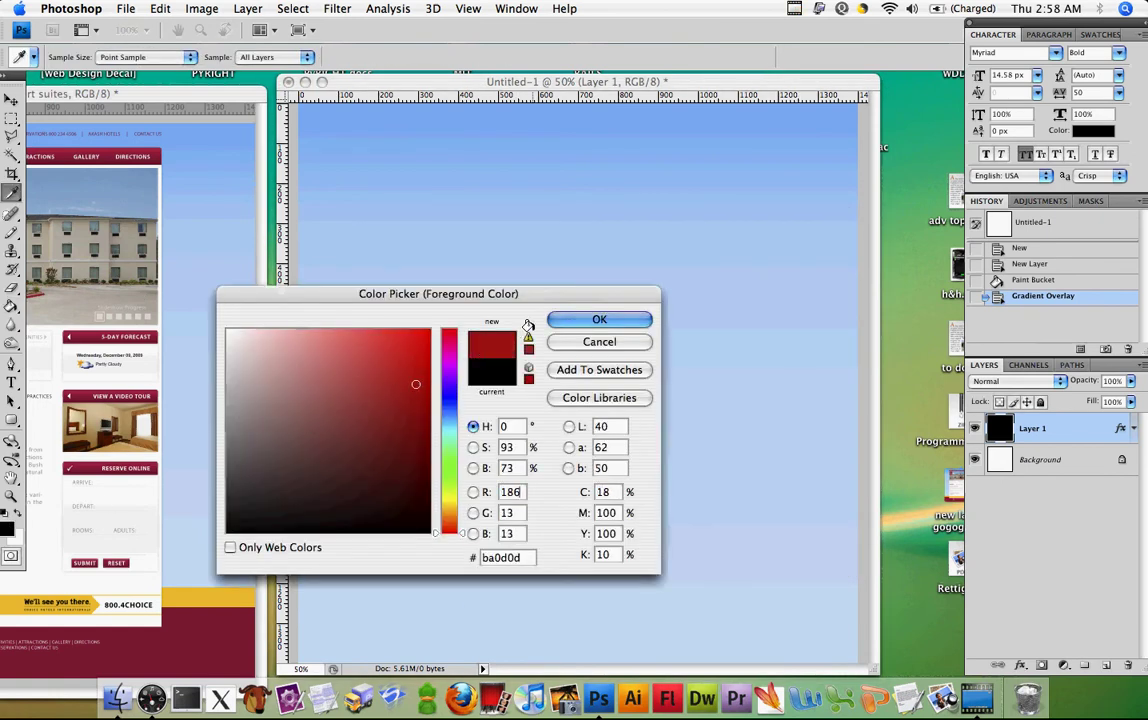
{"action": "key", "text": "Return"}
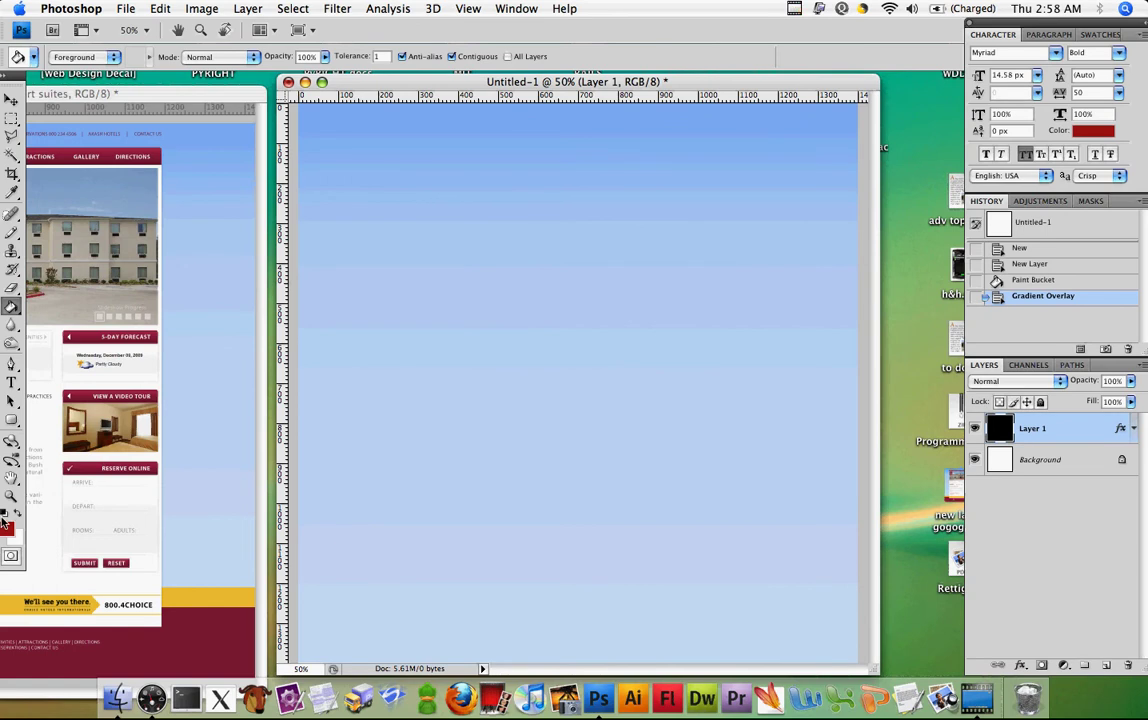
{"action": "left_click", "coordinate": [5, 513]}
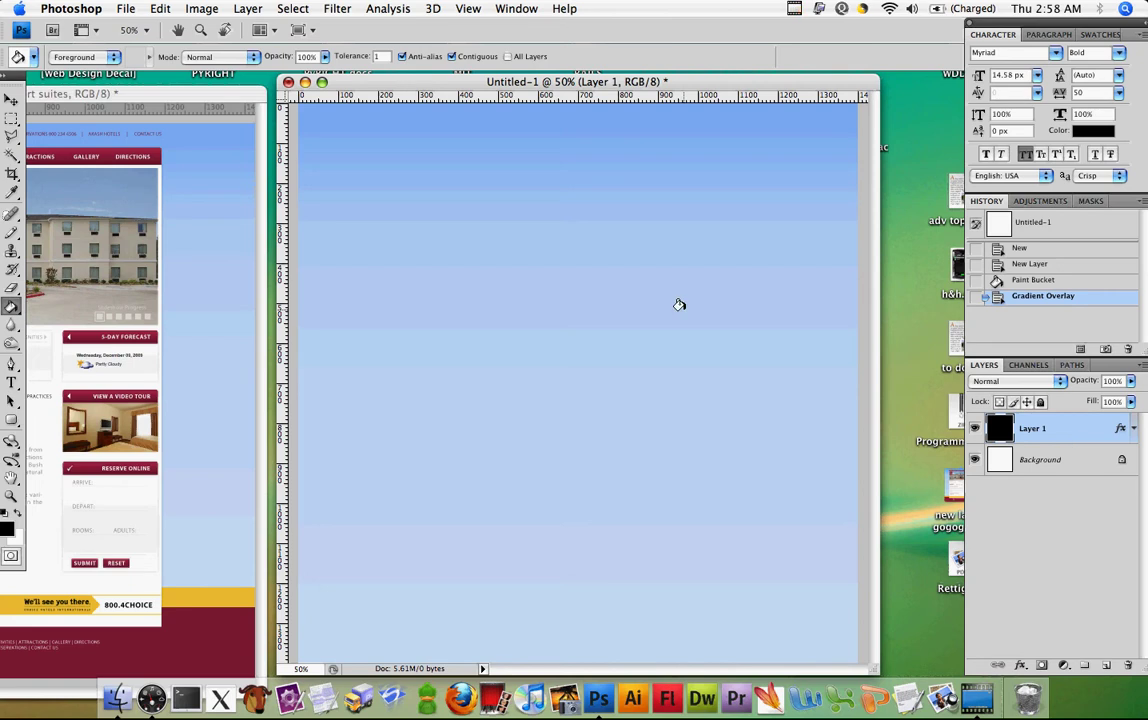
Step: Arrange the reference hotel layout and the new document side by side, with the new document active
{"action": "left_click", "coordinate": [13, 101]}
{"action": "left_click_drag", "start_coordinate": [325, 82], "coordinate": [378, 78]}
{"action": "left_click_drag", "start_coordinate": [201, 97], "coordinate": [296, 84]}
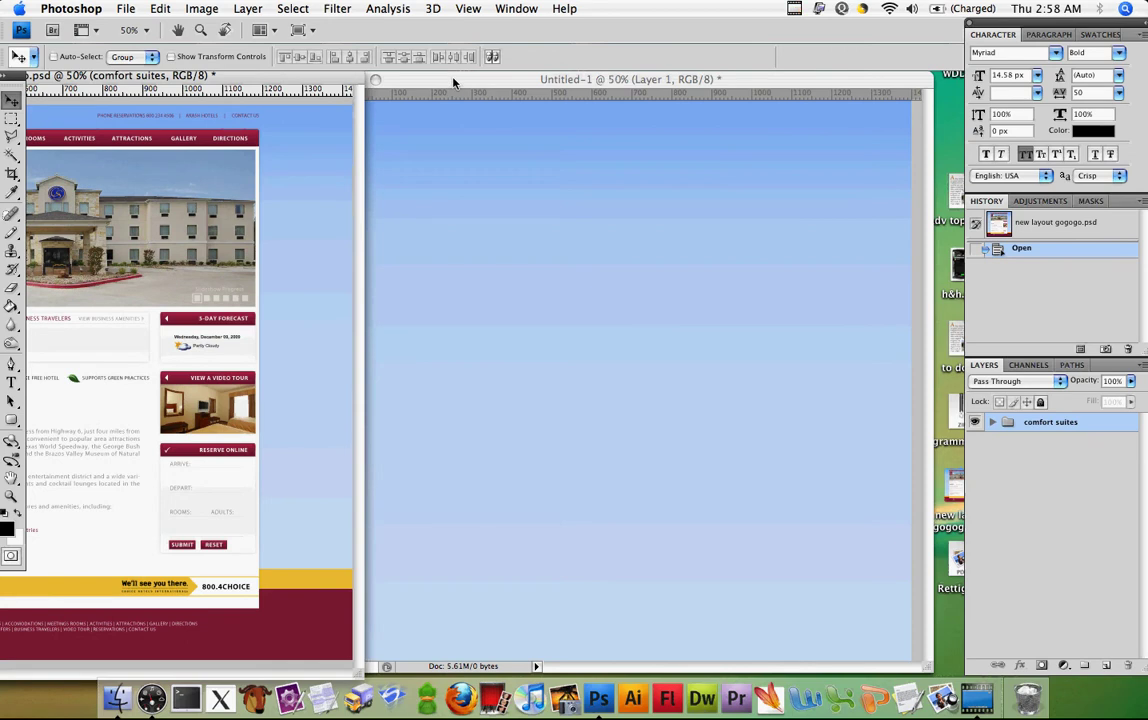
{"action": "left_click", "coordinate": [521, 83]}
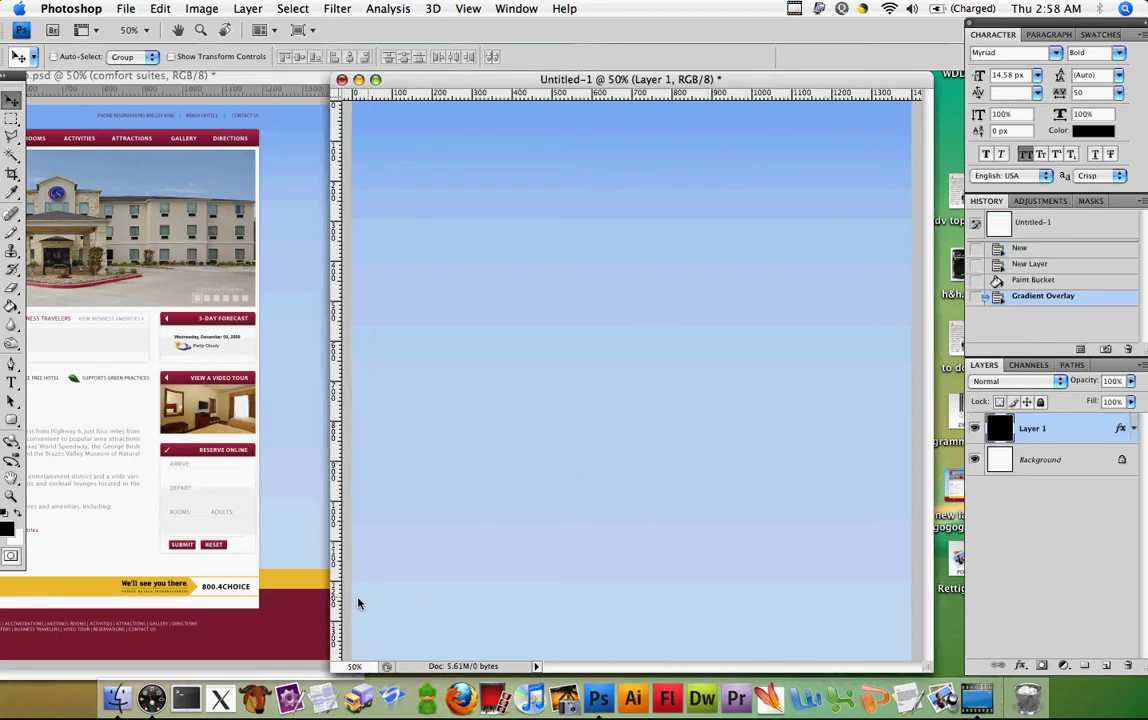
{"action": "left_click", "coordinate": [259, 103]}
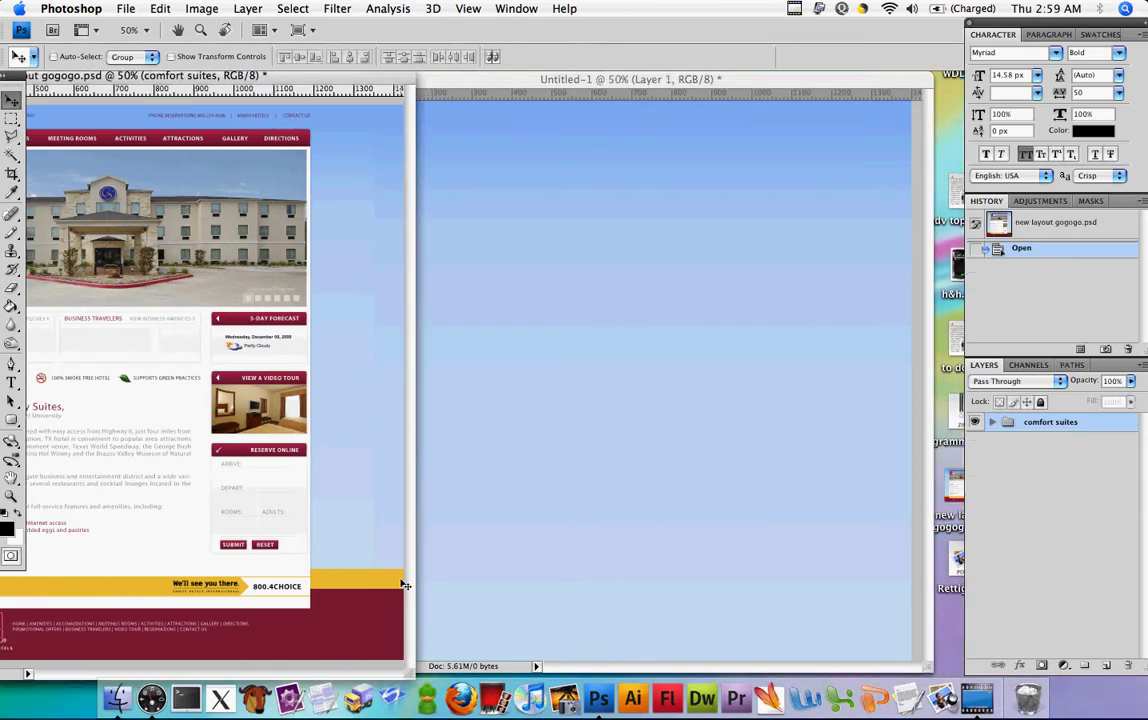
{"action": "left_click", "coordinate": [567, 108]}
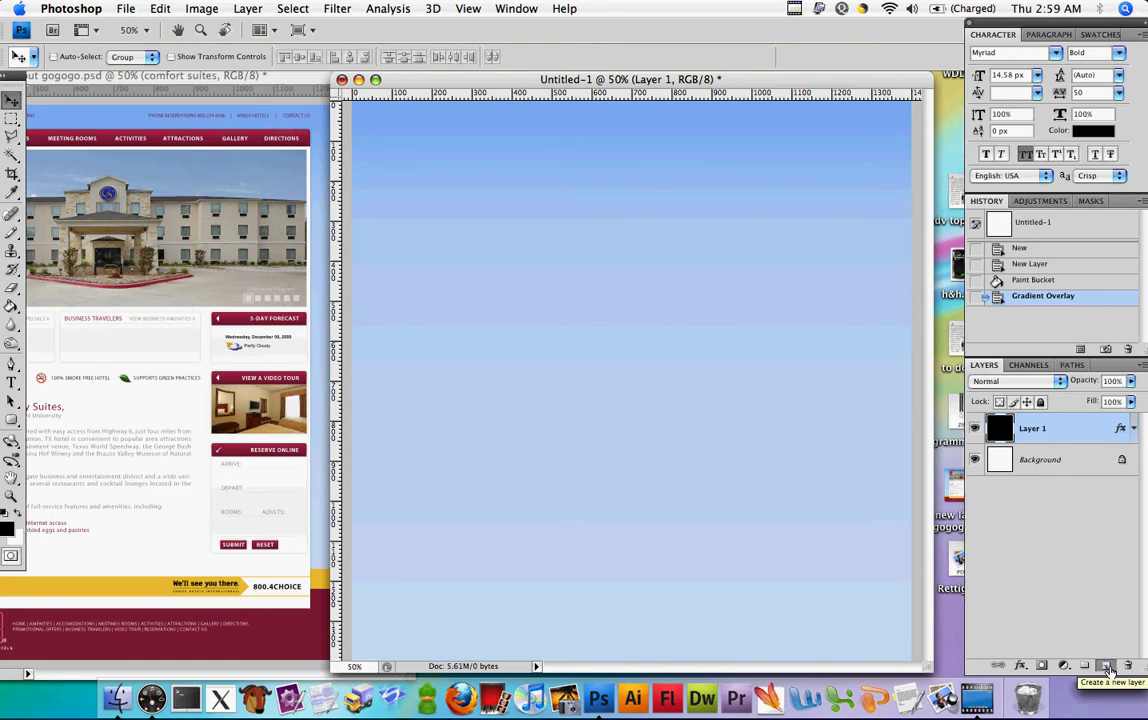
Step: Add a new layer and select a full-width rectangle about 240 px tall along the canvas's lower edge
{"action": "left_click", "coordinate": [1107, 666]}
{"action": "left_click_drag", "start_coordinate": [11, 118], "coordinate": [70, 121]}
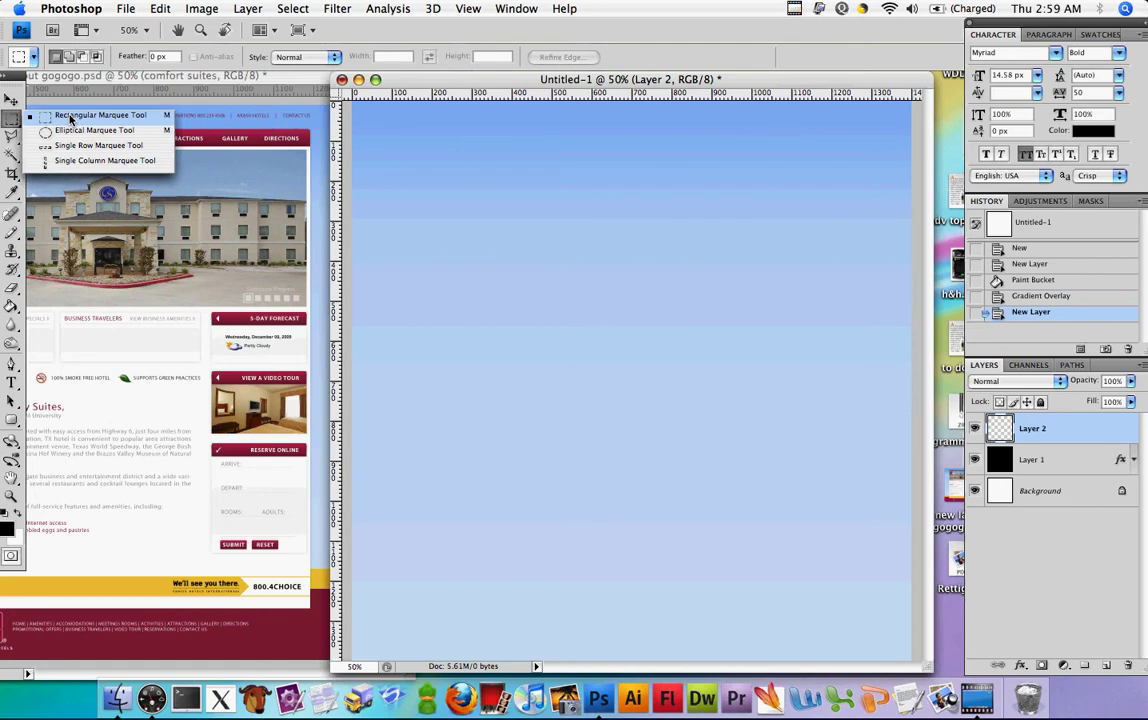
{"action": "left_click_drag", "start_coordinate": [70, 119], "coordinate": [70, 120]}
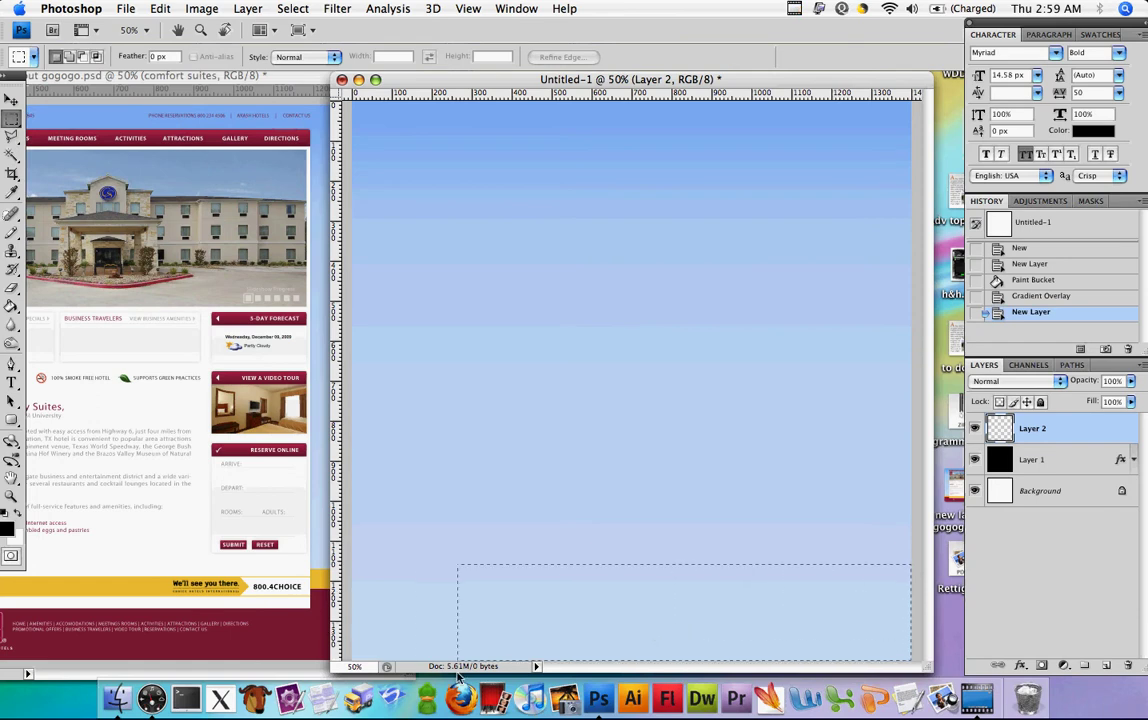
{"action": "left_click_drag", "start_coordinate": [325, 703], "coordinate": [325, 703]}
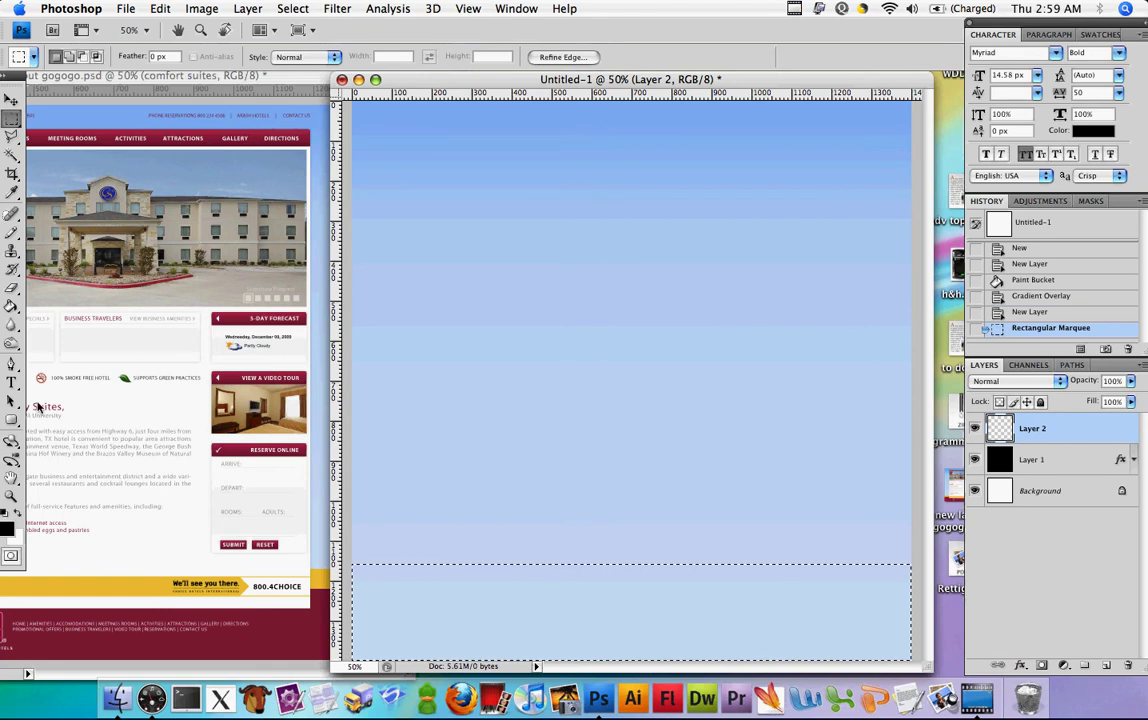
Step: Fill the selected footer area with black using the Paint Bucket and deselect it
{"action": "left_click_drag", "start_coordinate": [12, 306], "coordinate": [12, 307]}
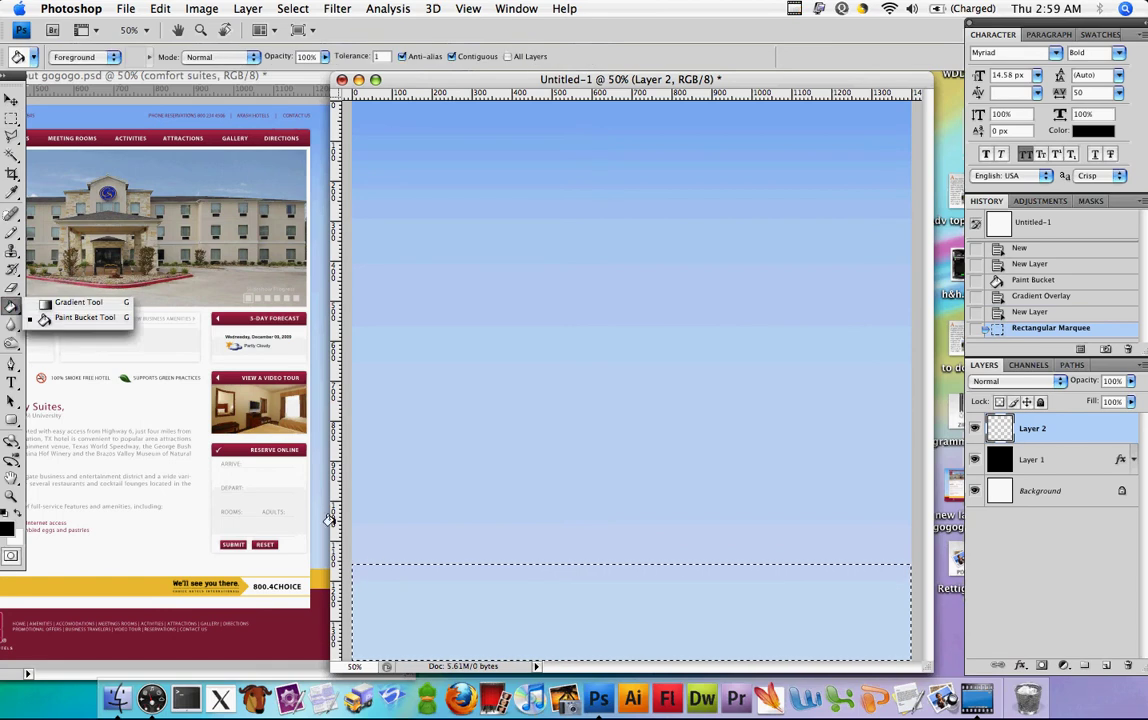
{"action": "left_click", "coordinate": [390, 585]}
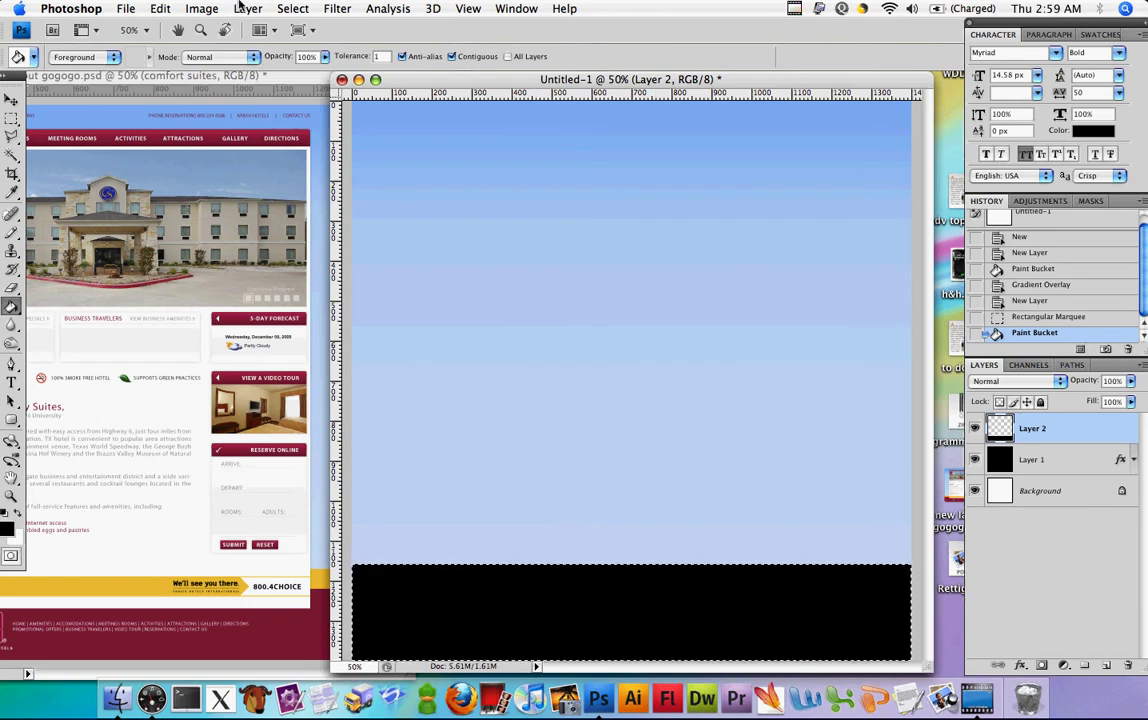
{"action": "left_click", "coordinate": [291, 8]}
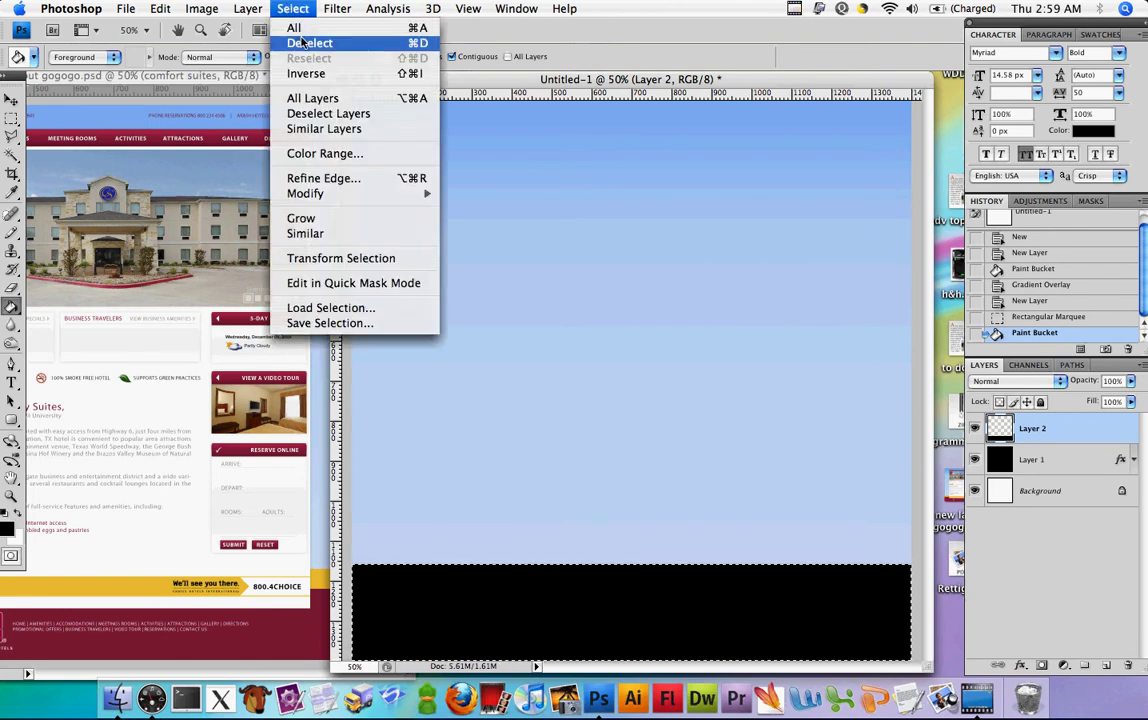
{"action": "left_click", "coordinate": [302, 42]}
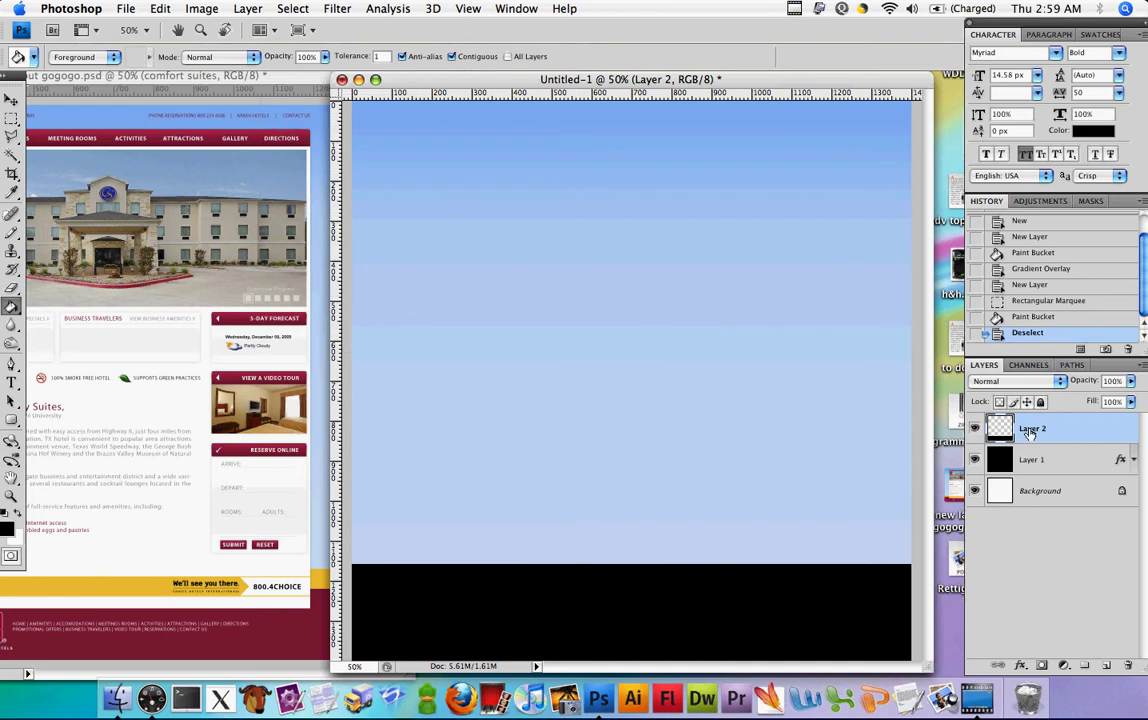
Step: Apply a Color Overlay layer style with the maroon colour 951234 to the black footer layer
{"action": "right_click", "coordinate": [1031, 432]}
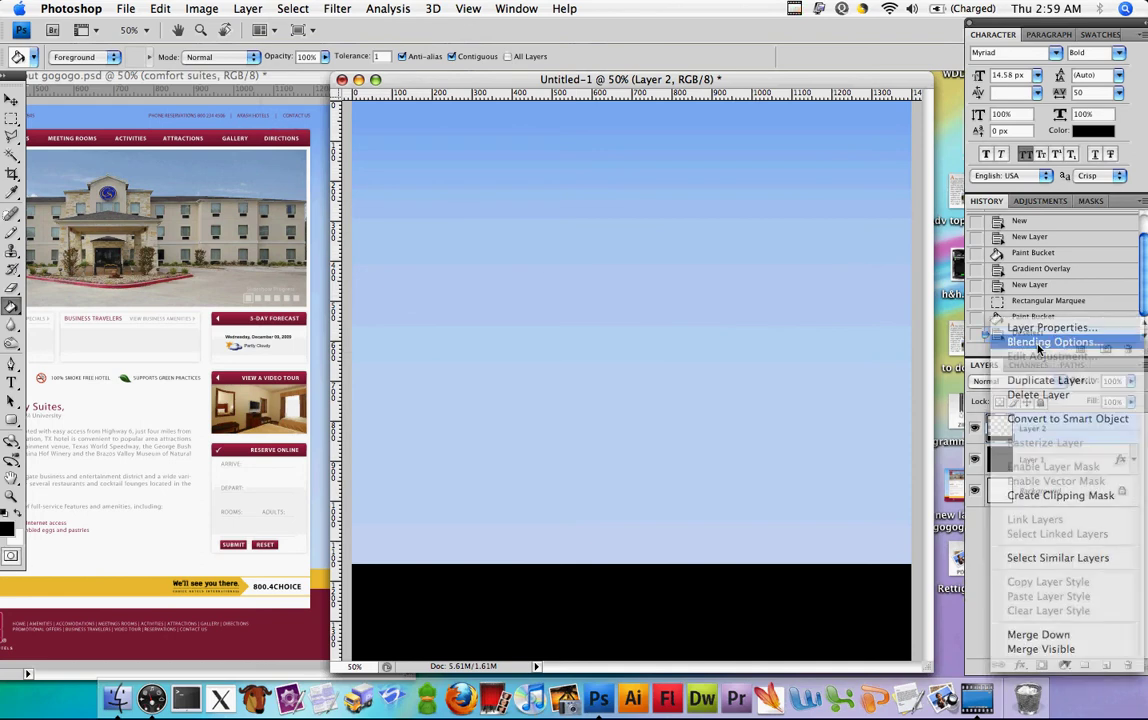
{"action": "left_click", "coordinate": [1040, 342]}
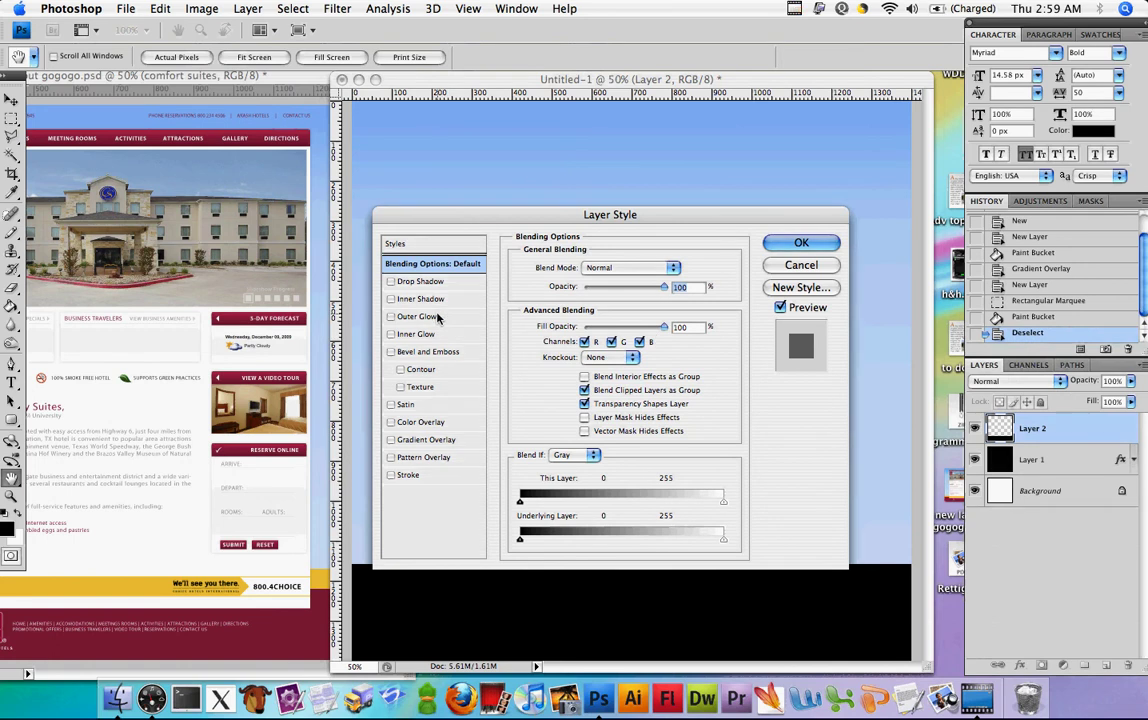
{"action": "left_click", "coordinate": [420, 422]}
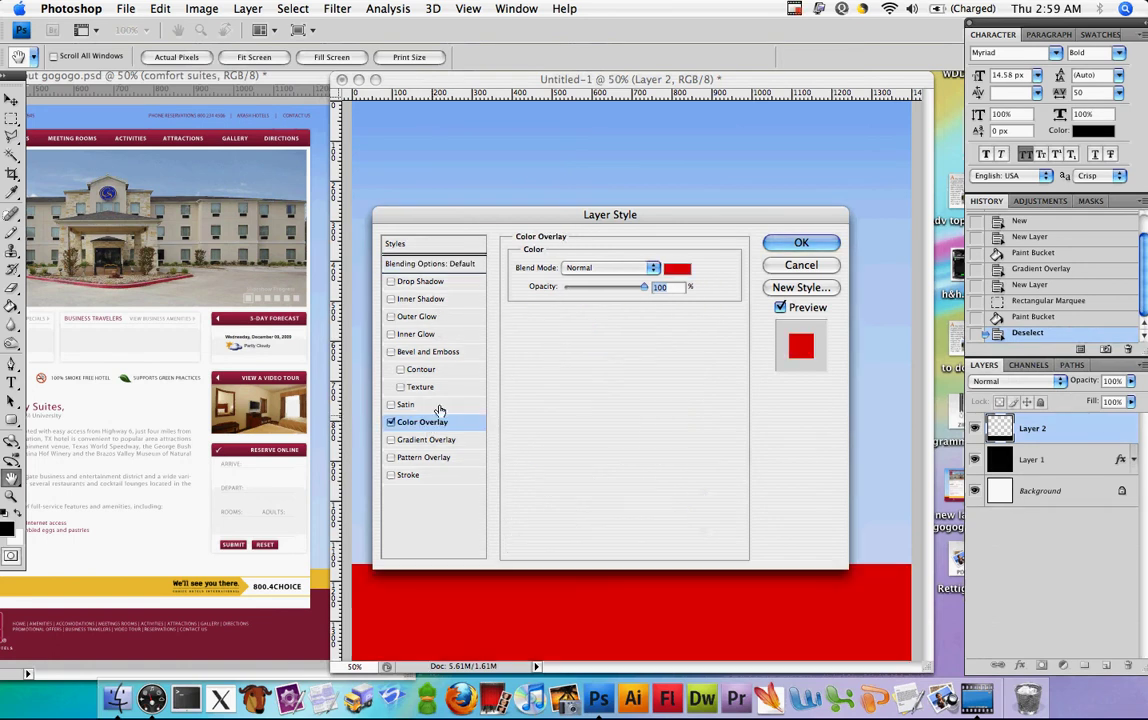
{"action": "left_click", "coordinate": [677, 268]}
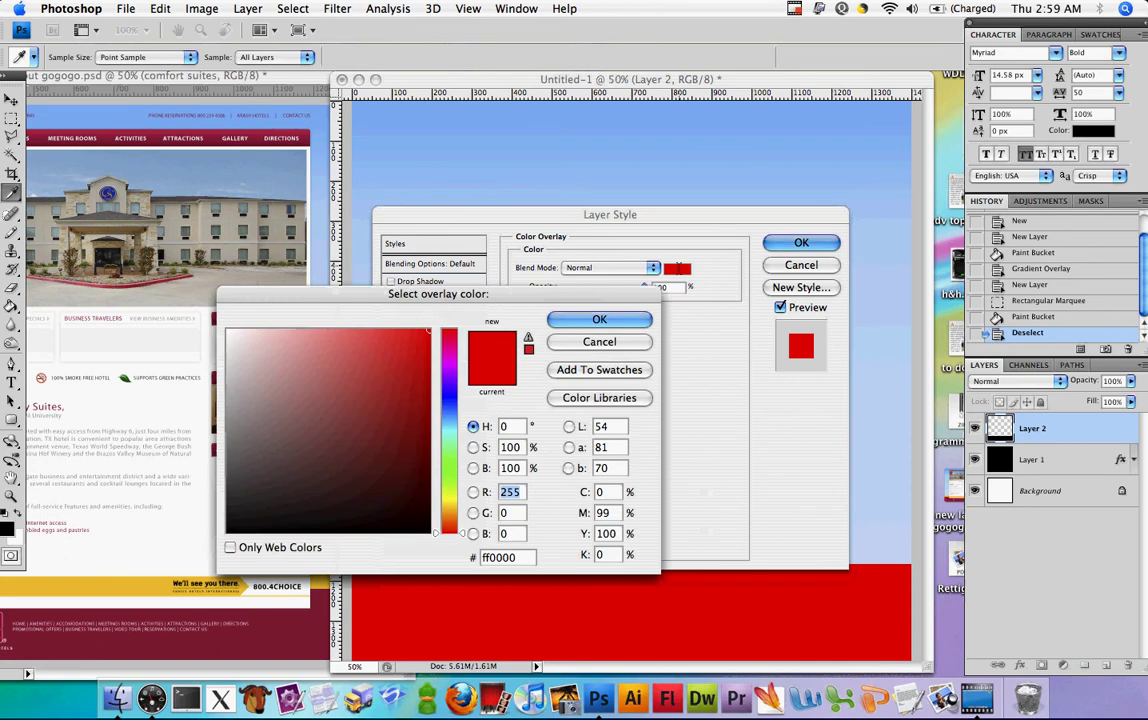
{"action": "left_click", "coordinate": [513, 556]}
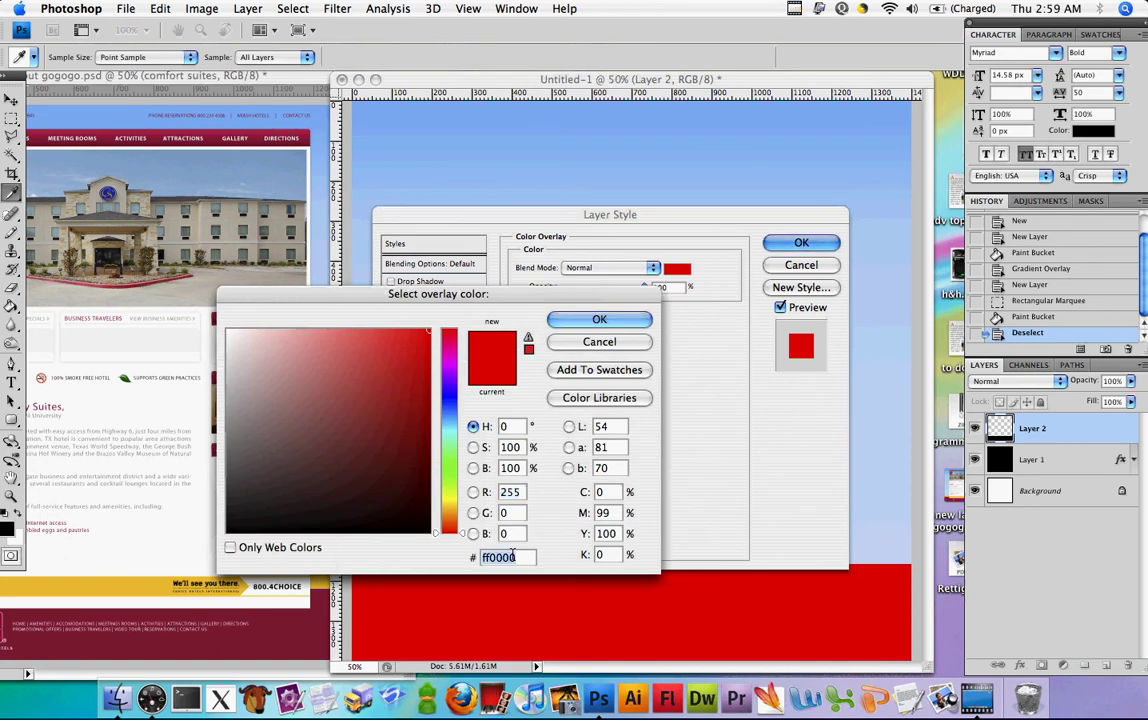
{"action": "type", "text": "951"}
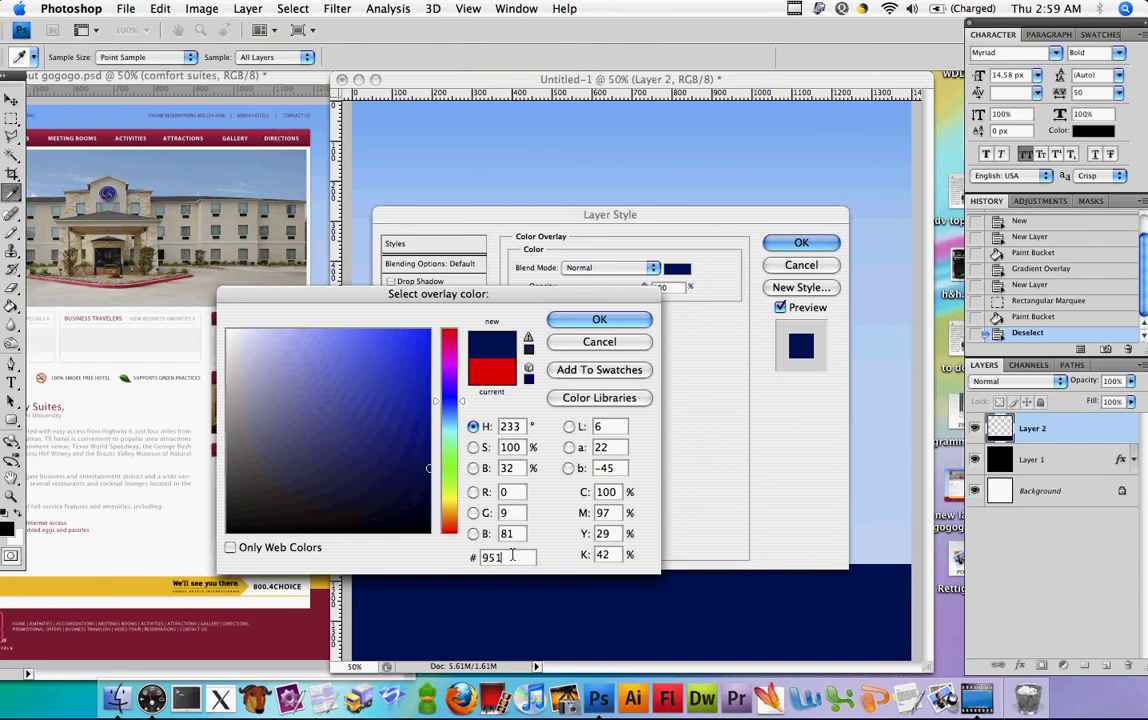
{"action": "type", "text": "234"}
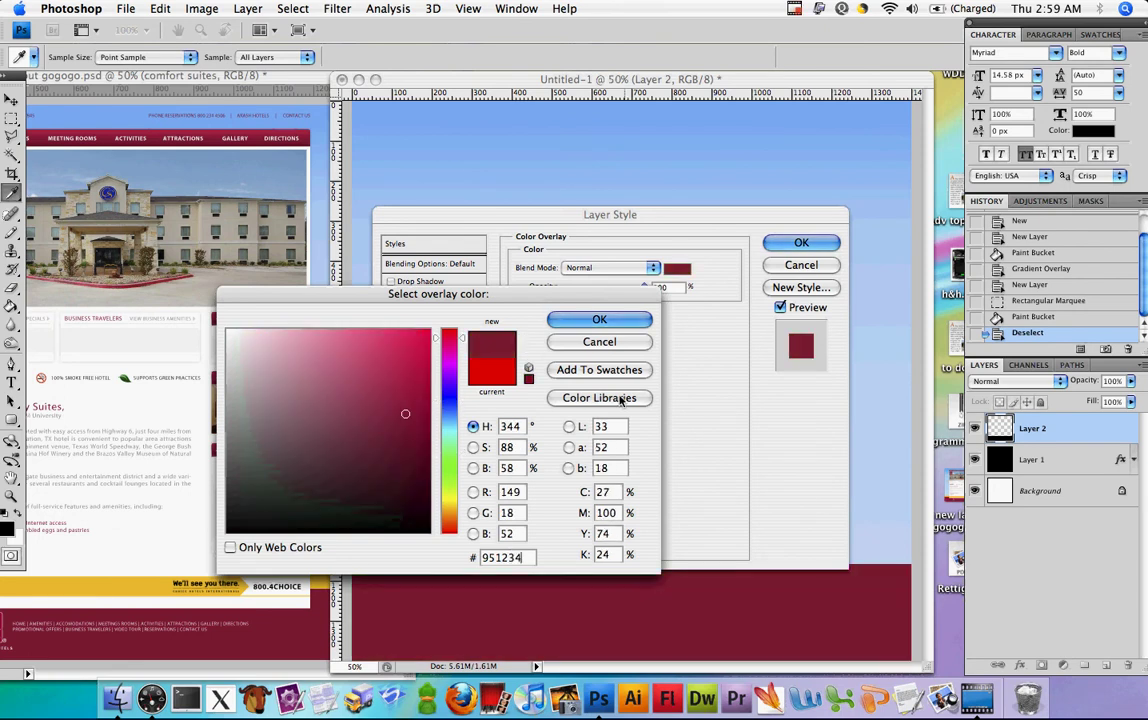
{"action": "left_click", "coordinate": [599, 320]}
{"action": "left_click", "coordinate": [801, 242]}
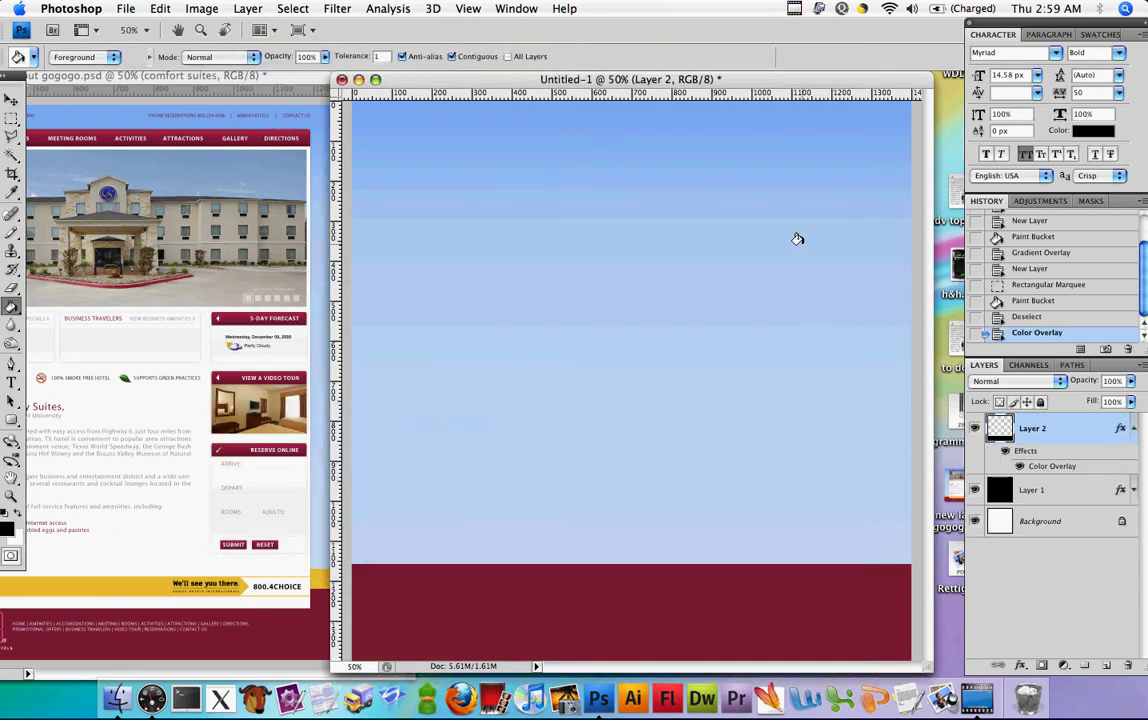
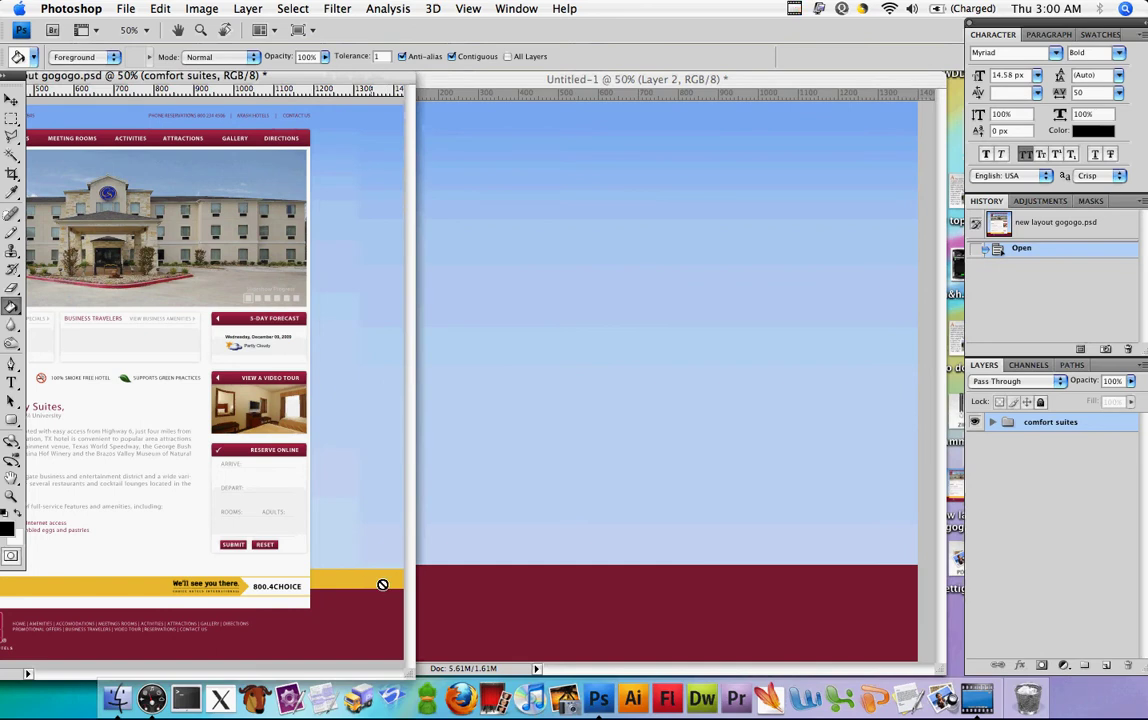
Step: In the new document, add a layer and fill a full-width strip about 70 px tall along the footer's upper edge with black
{"action": "left_click", "coordinate": [631, 81]}
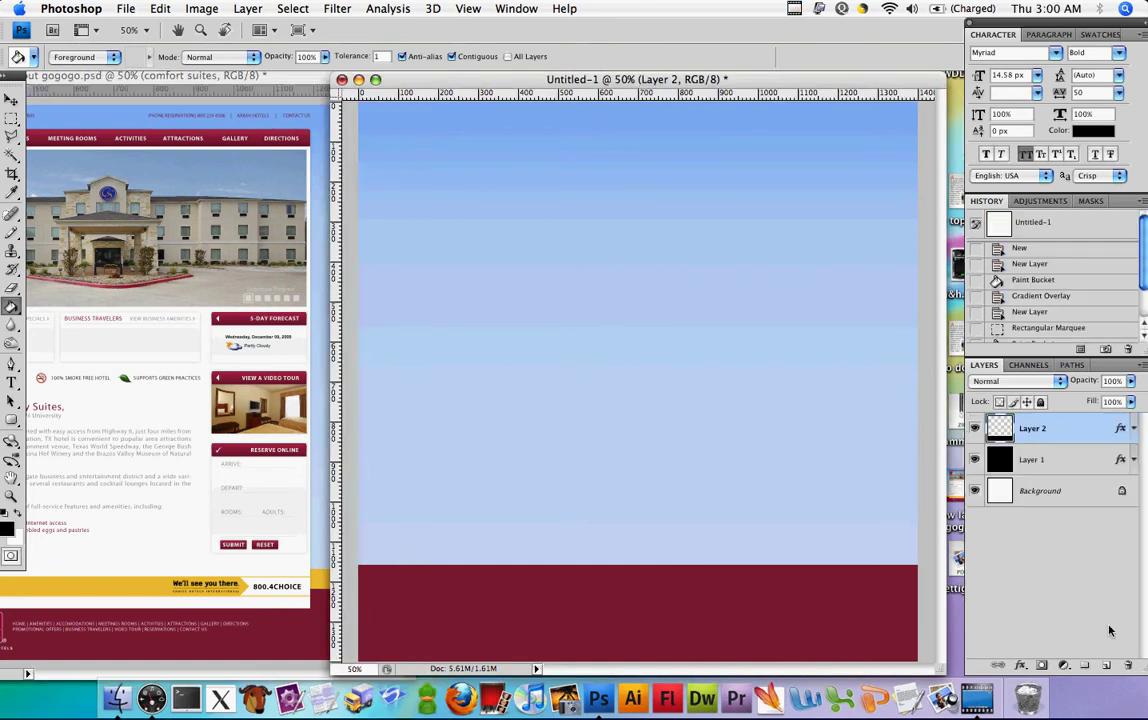
{"action": "left_click", "coordinate": [1106, 665]}
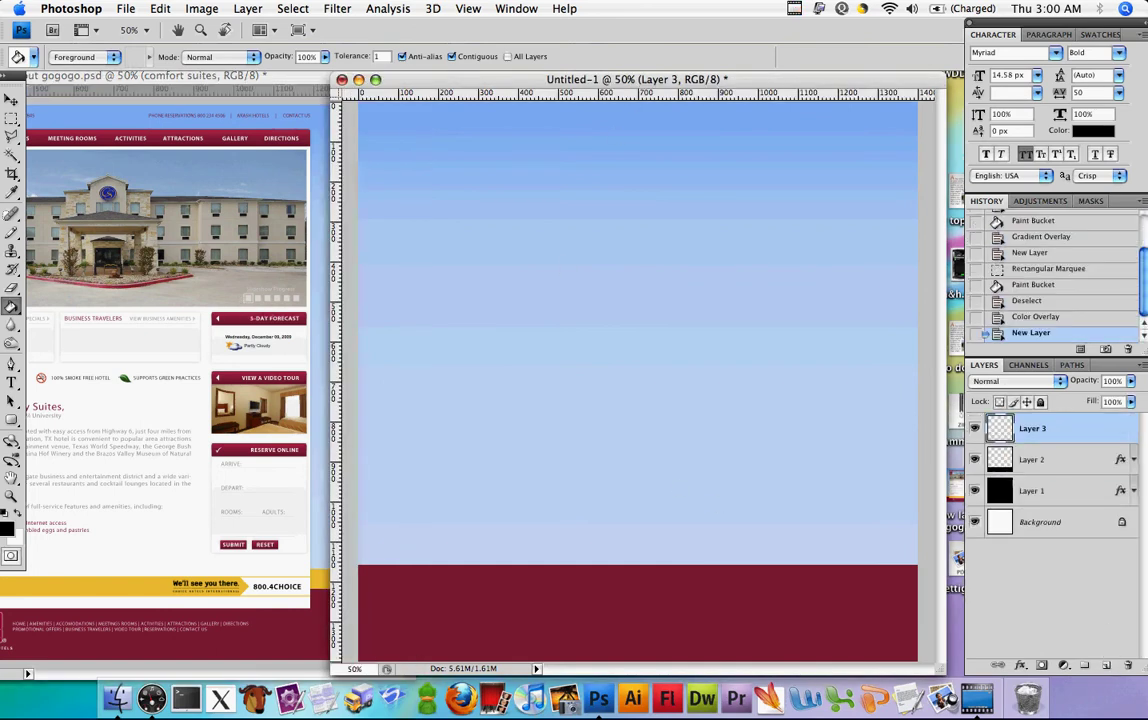
{"action": "left_click", "coordinate": [11, 117]}
{"action": "left_click_drag", "start_coordinate": [360, 542], "coordinate": [918, 568]}
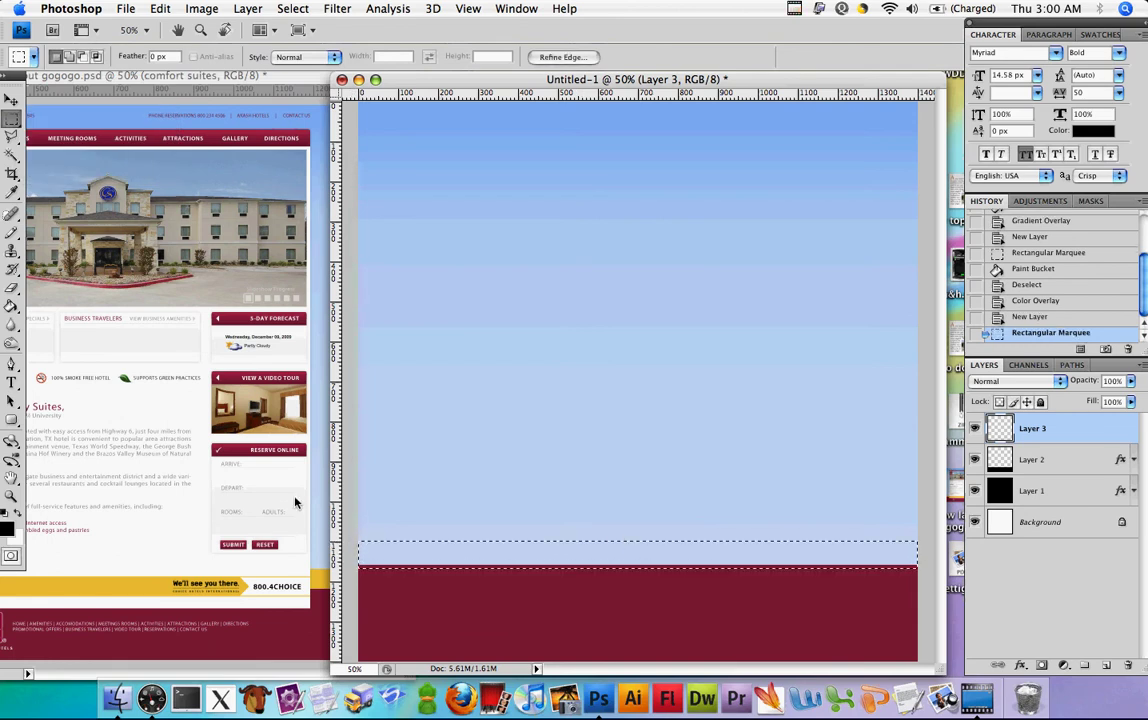
{"action": "left_click_drag", "start_coordinate": [11, 305], "coordinate": [75, 316]}
{"action": "left_click", "coordinate": [510, 560]}
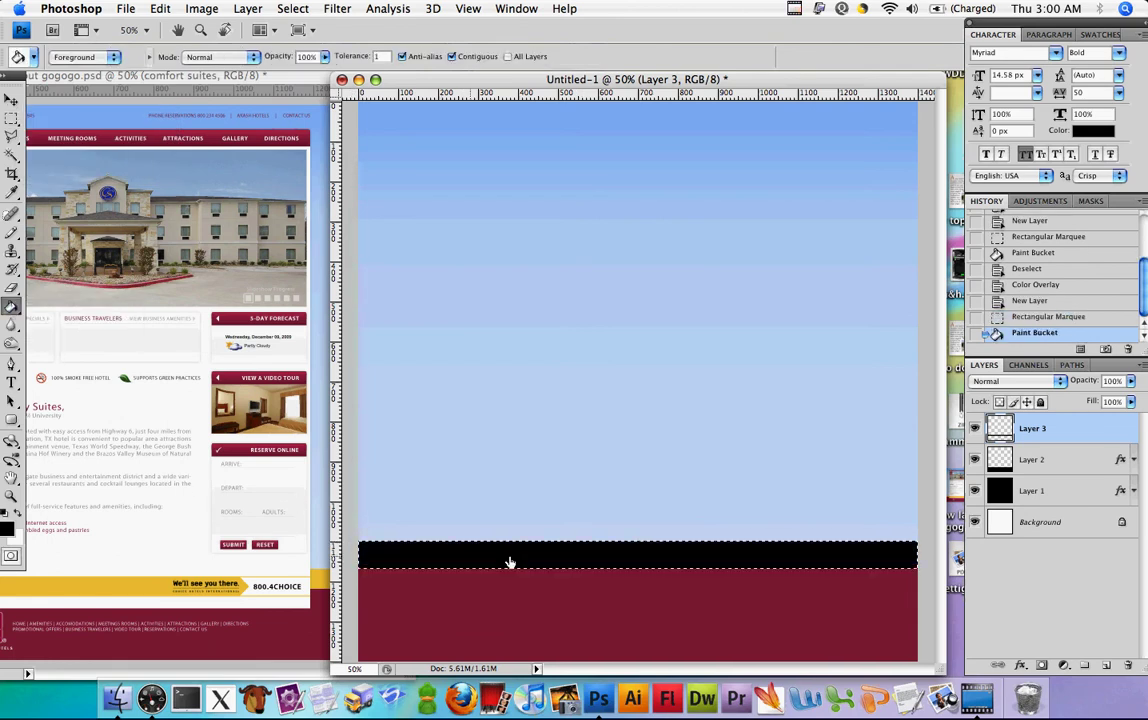
Step: Apply a Color Overlay layer style with the yellow colour febe10 to the strip's layer
{"action": "right_click", "coordinate": [1047, 436]}
{"action": "left_click", "coordinate": [1050, 343]}
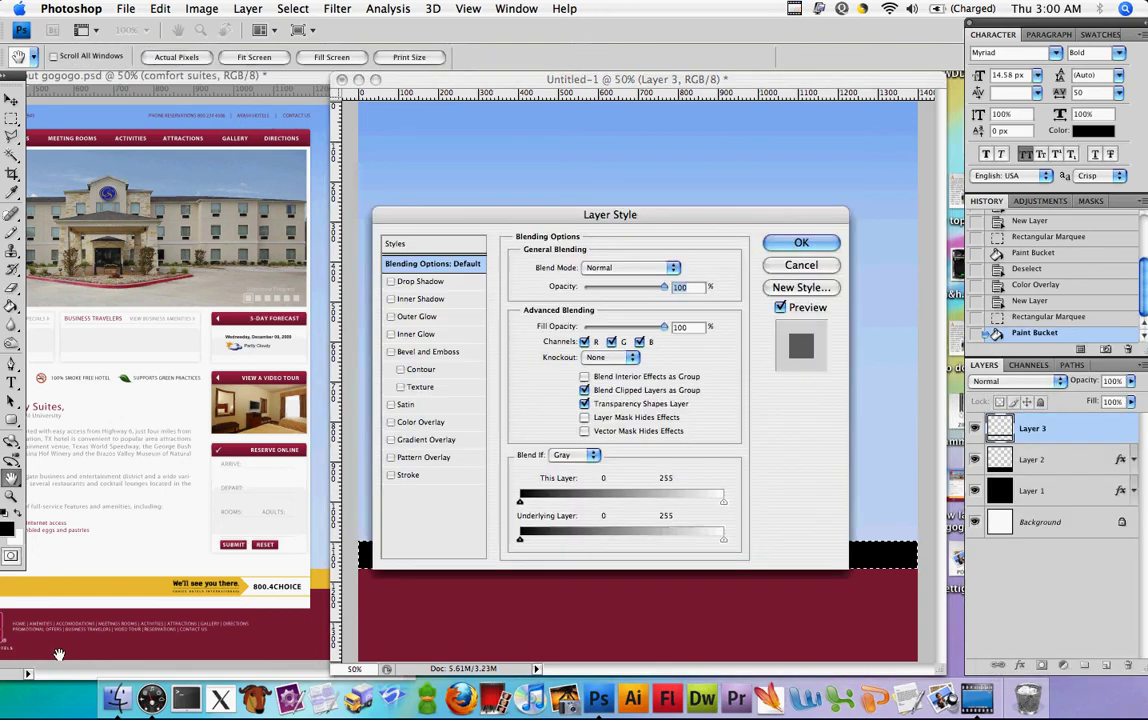
{"action": "left_click", "coordinate": [405, 422]}
{"action": "left_click", "coordinate": [677, 268]}
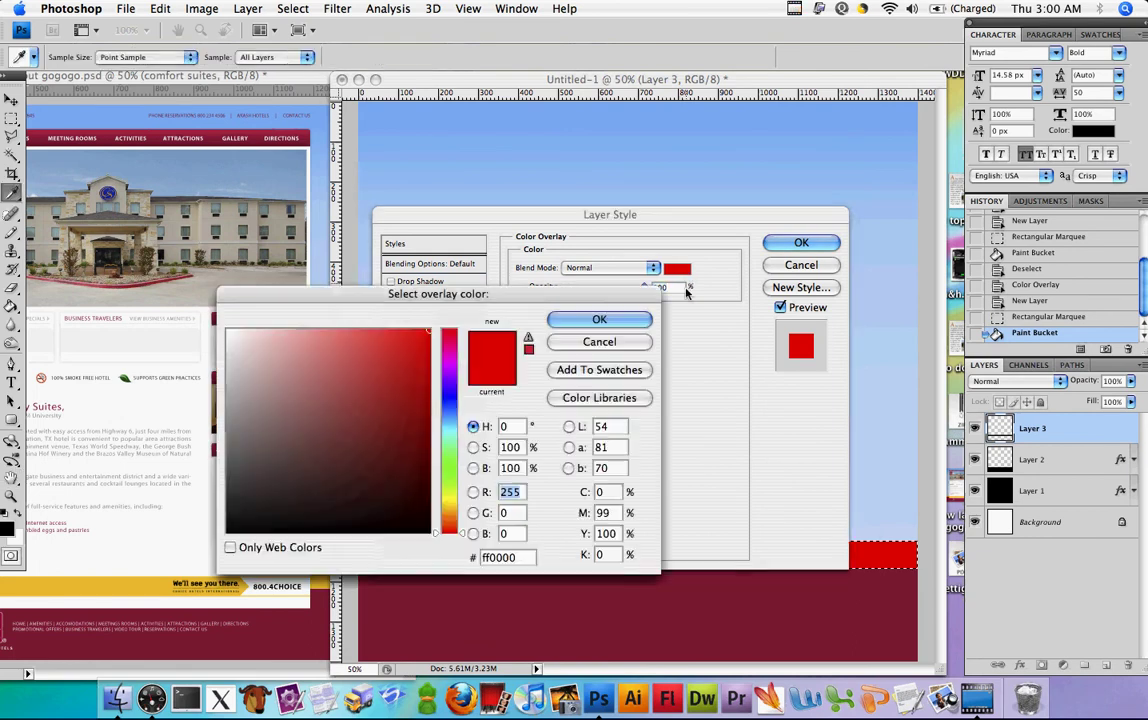
{"action": "left_click", "coordinate": [485, 557]}
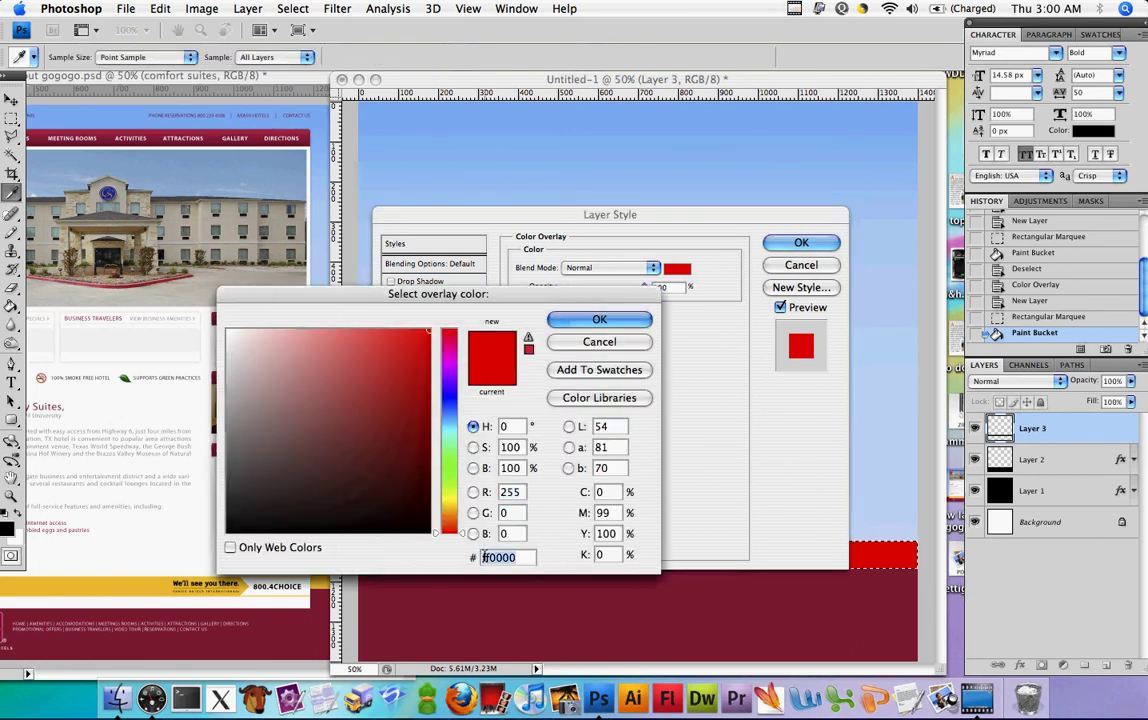
{"action": "key", "text": "BackSpace"}
{"action": "type", "text": "f"}
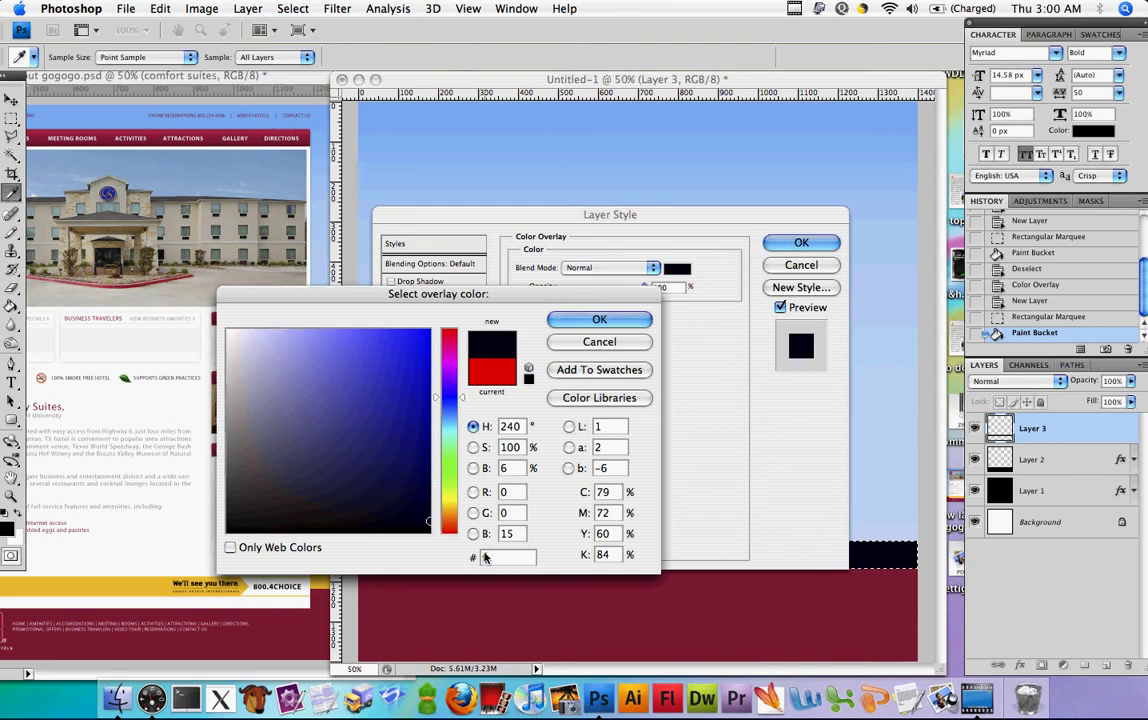
{"action": "type", "text": "ebe"}
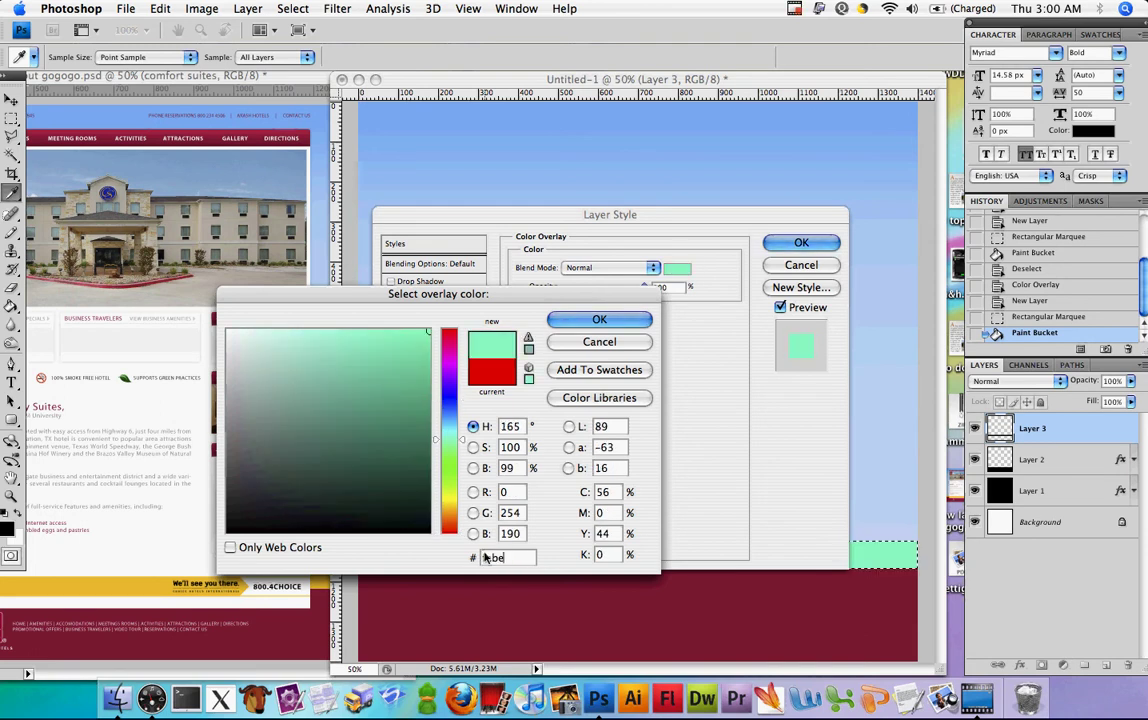
{"action": "type", "text": "10"}
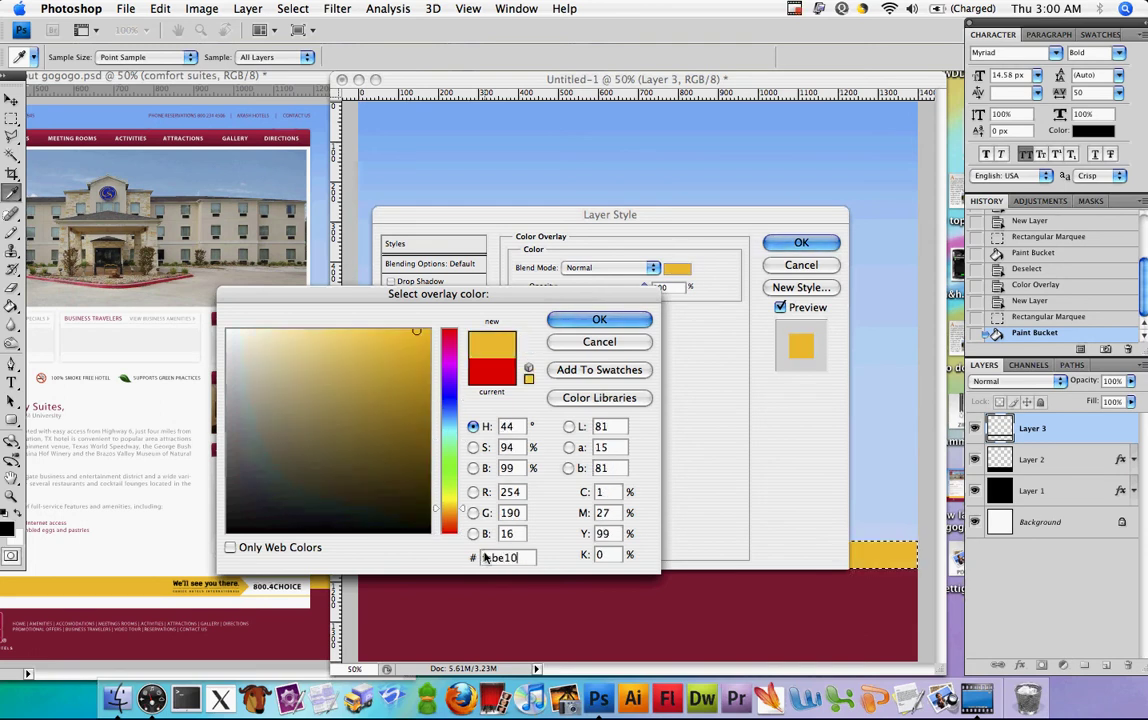
{"action": "left_click", "coordinate": [630, 324]}
{"action": "left_click", "coordinate": [797, 243]}
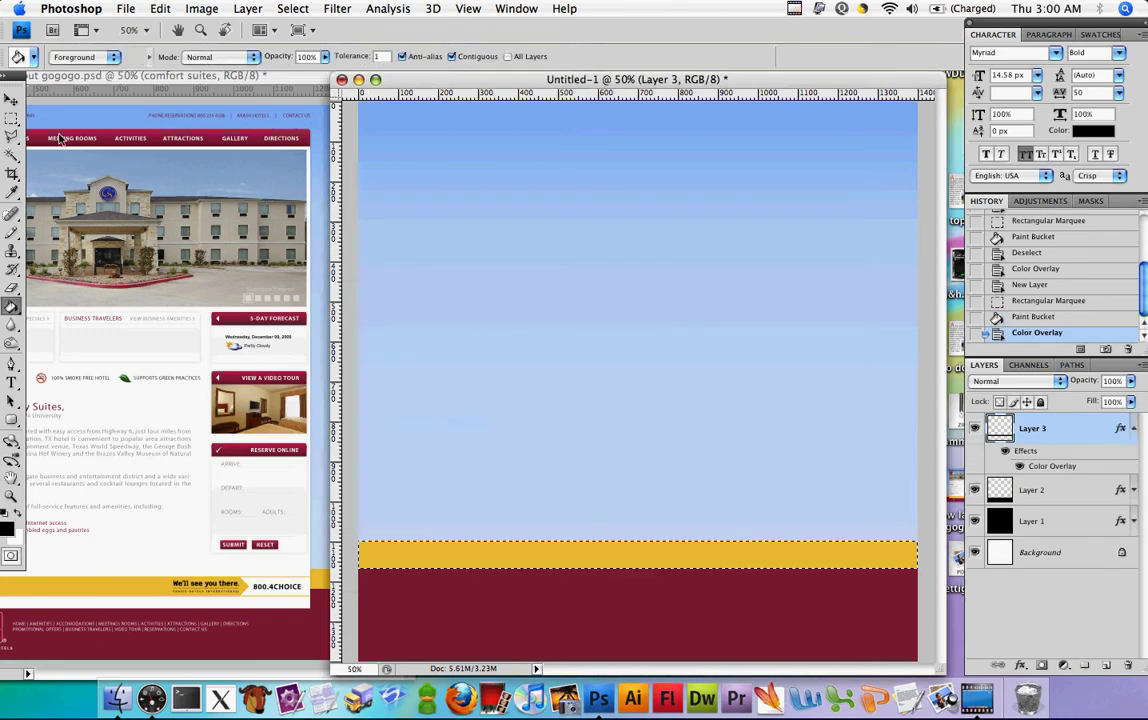
Step: Switch to the Move tool and deselect the yellow strip
{"action": "left_click", "coordinate": [12, 99]}
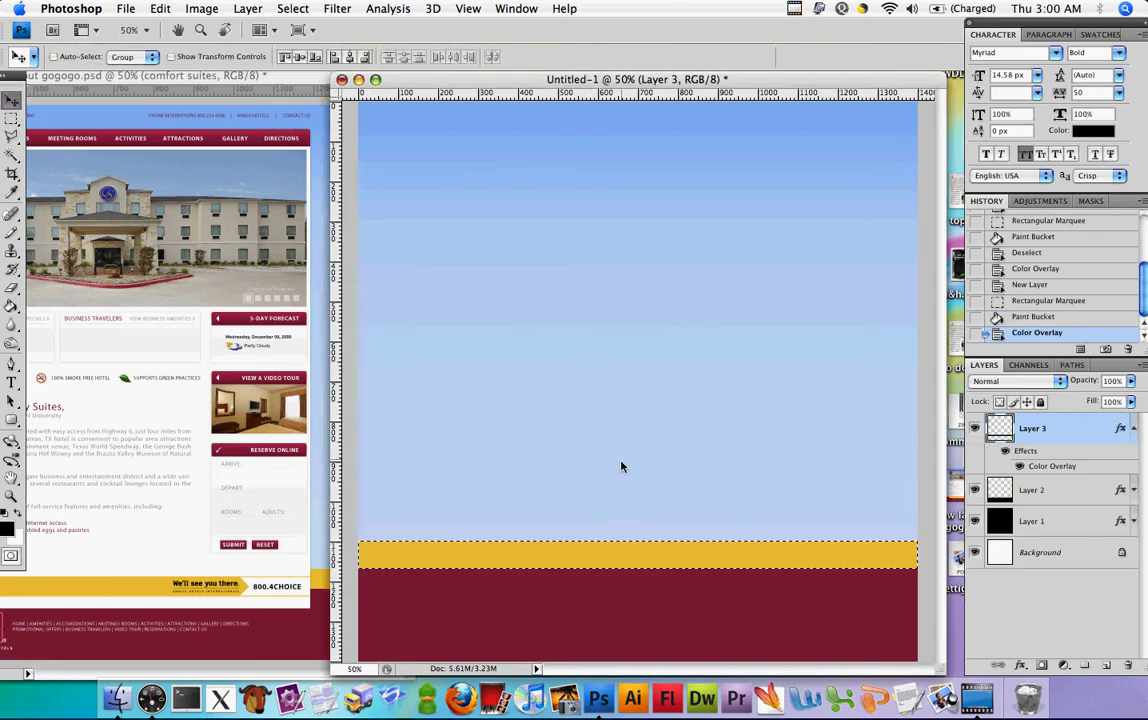
{"action": "left_click", "coordinate": [293, 9]}
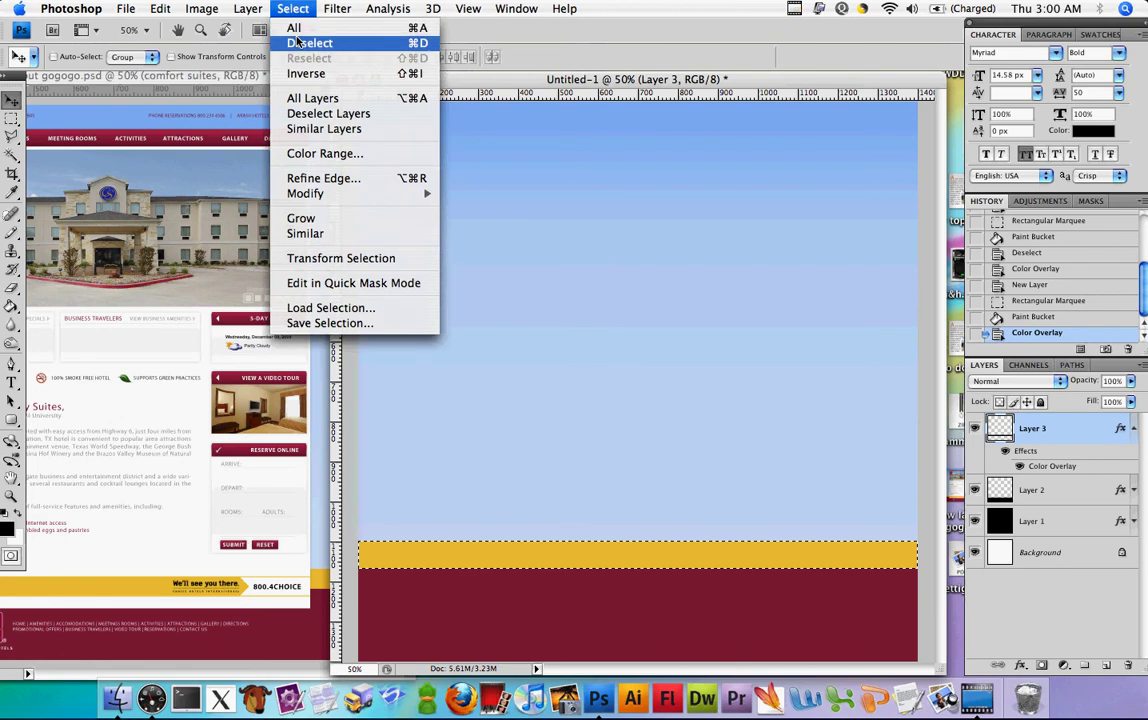
{"action": "left_click", "coordinate": [309, 43]}
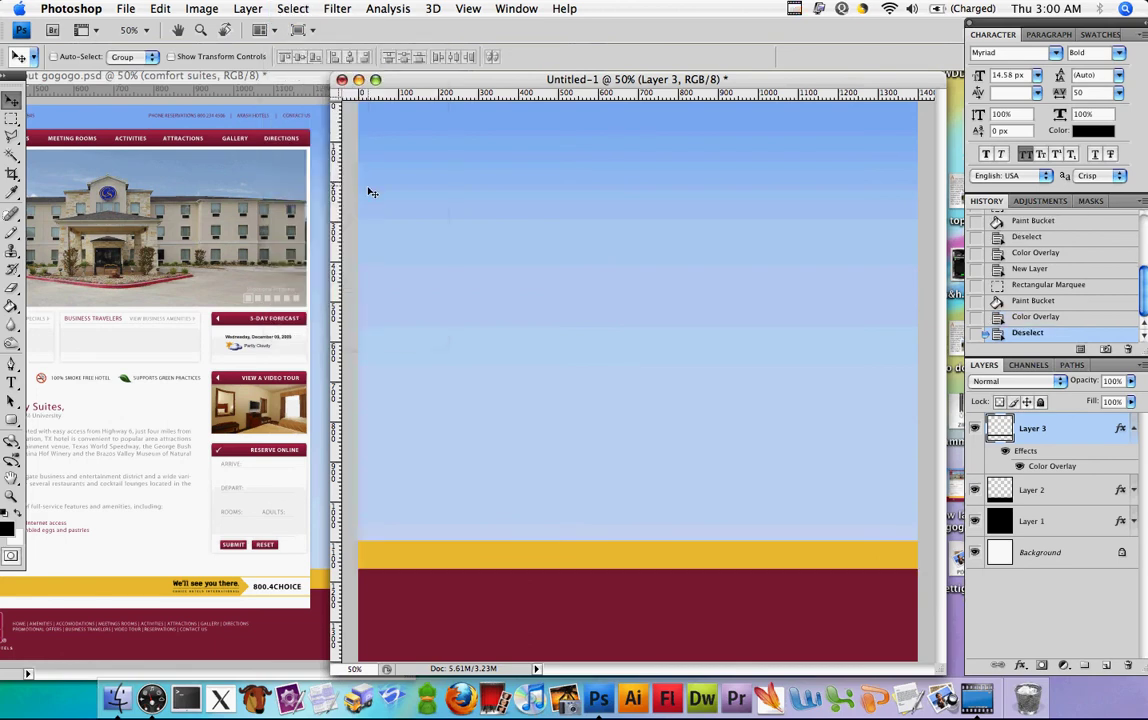
Step: Reposition the new document and the reference hotel layout so both can be compared side by side
{"action": "left_click_drag", "start_coordinate": [494, 77], "coordinate": [424, 78]}
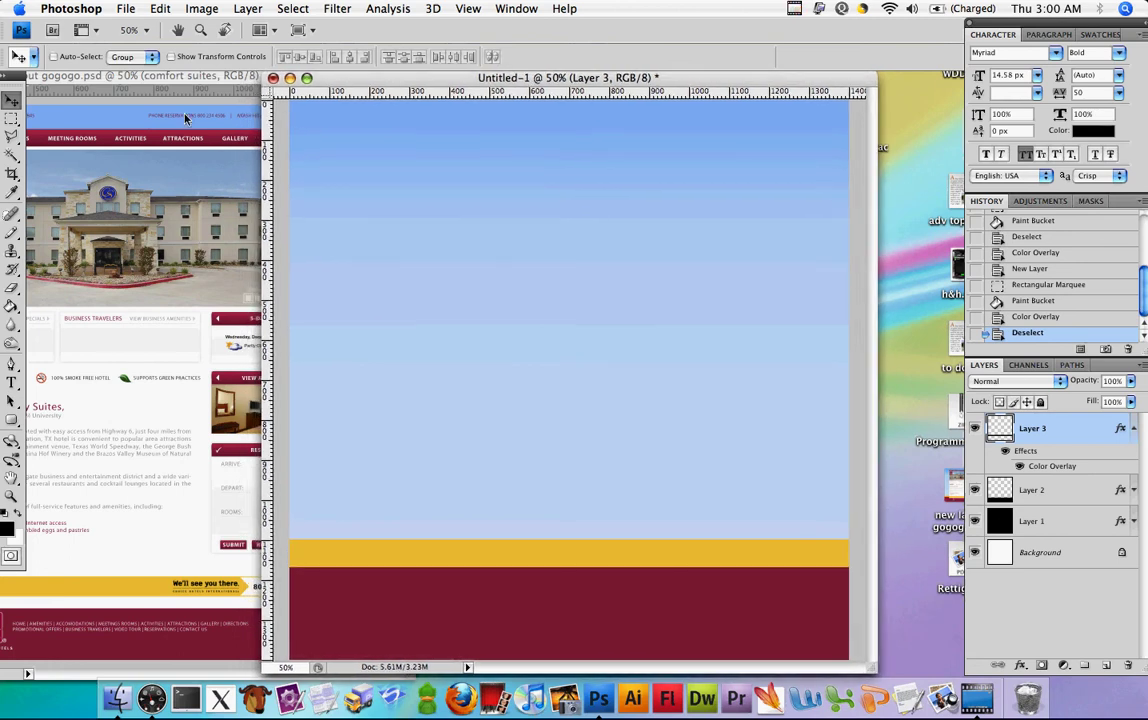
{"action": "left_click_drag", "start_coordinate": [303, 77], "coordinate": [369, 76]}
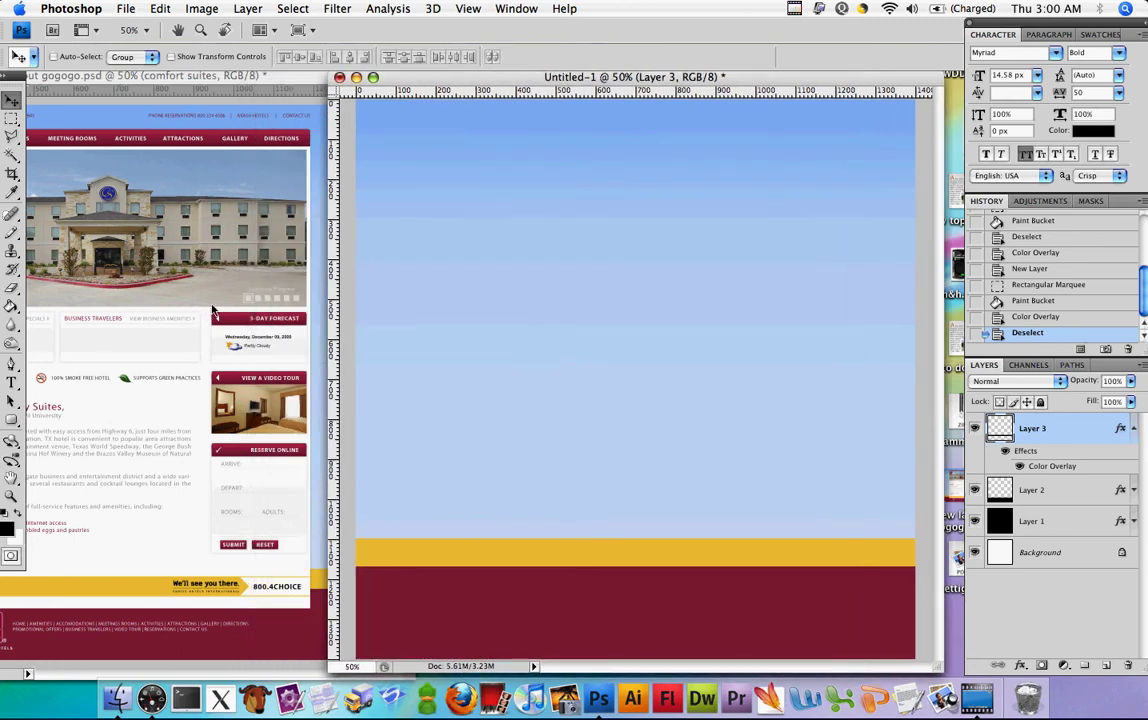
{"action": "left_click_drag", "start_coordinate": [300, 76], "coordinate": [334, 76]}
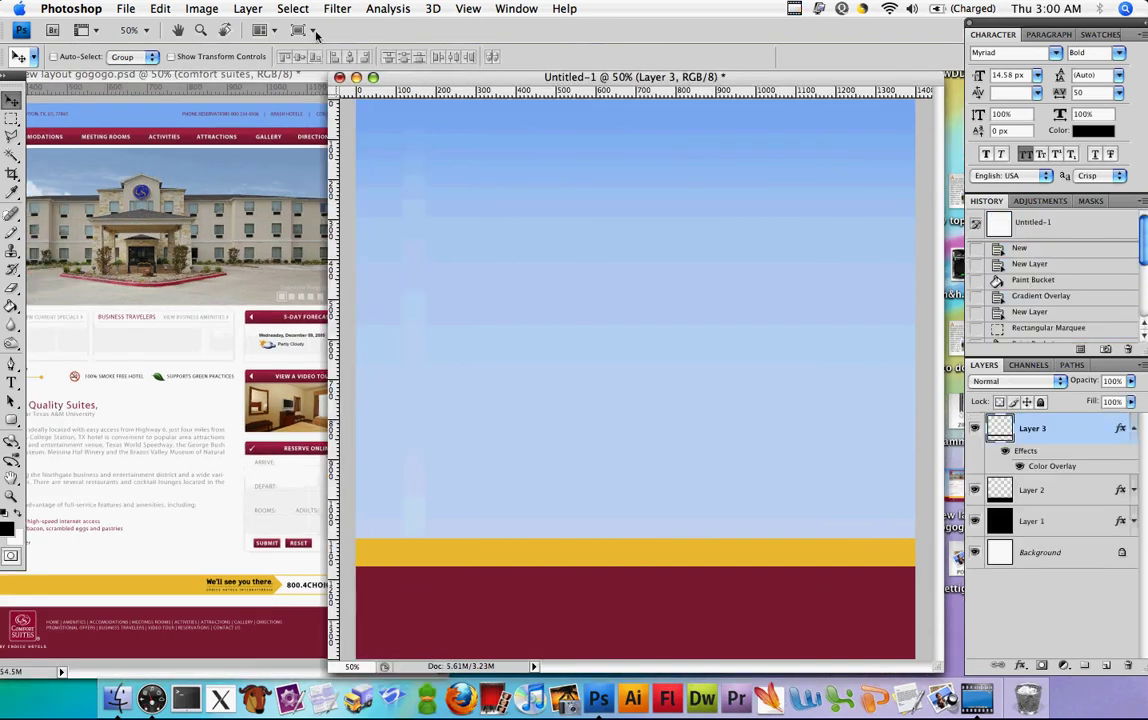
Step: Scale the yellow strip to a height of 50 px, apply the transform and place the document window beside the reference layout
{"action": "left_click", "coordinate": [160, 8]}
{"action": "mouse_move", "coordinate": [250, 319]}
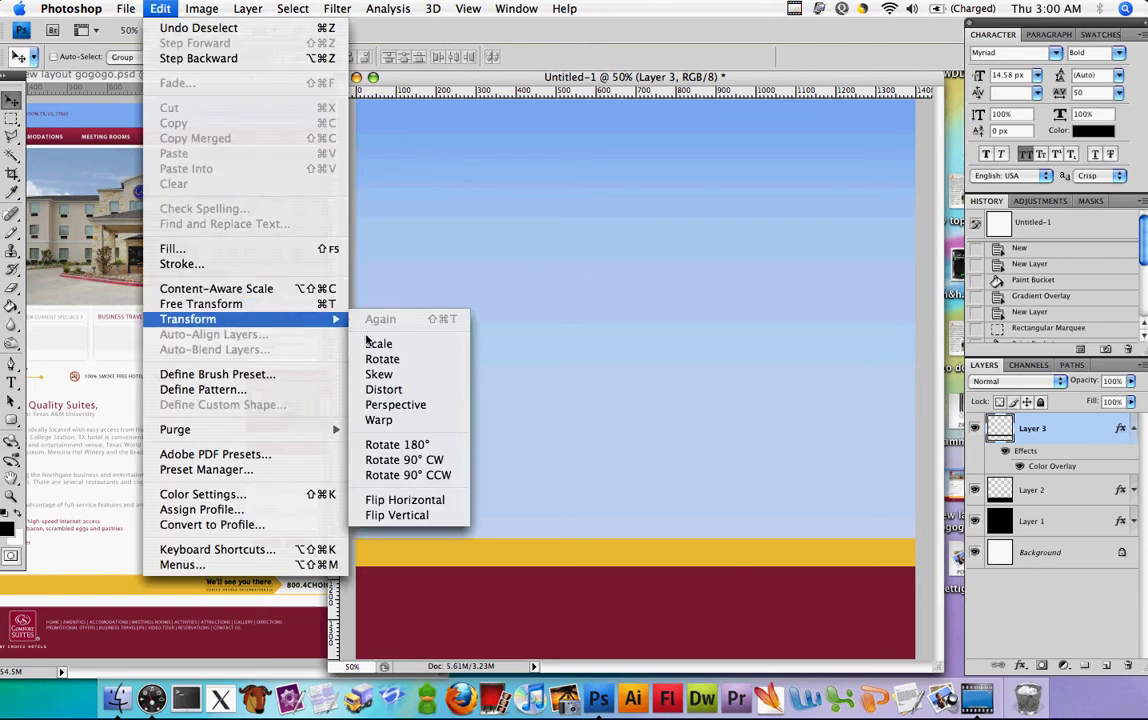
{"action": "left_click", "coordinate": [378, 344]}
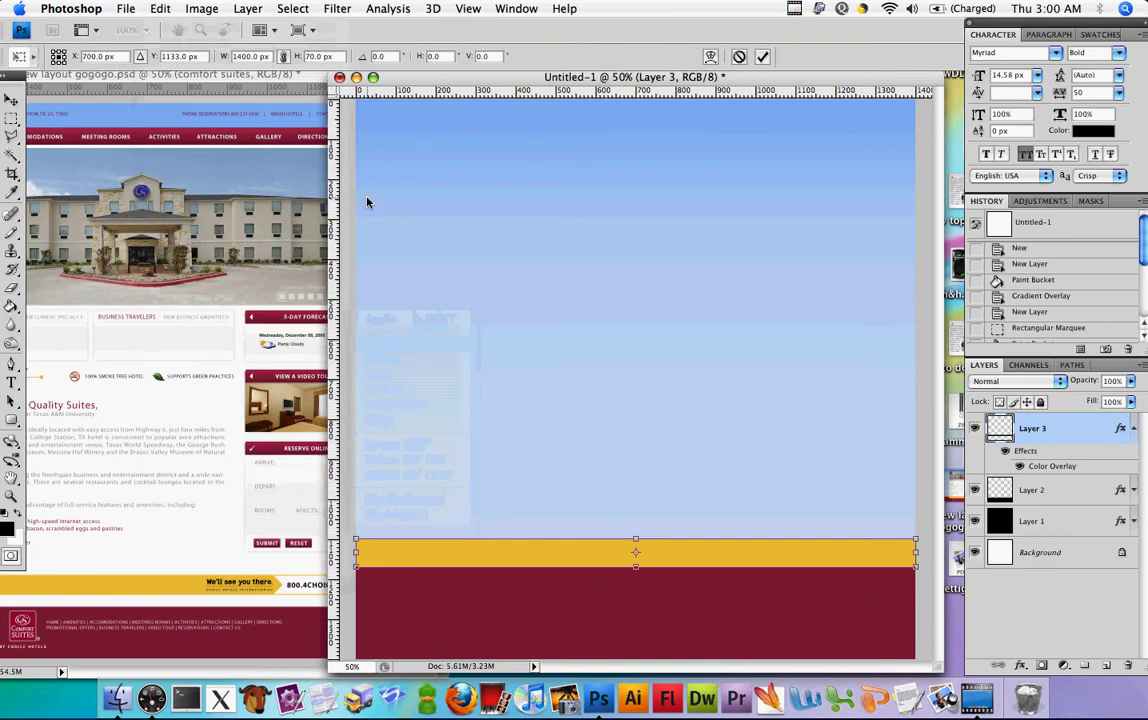
{"action": "right_click", "coordinate": [327, 62]}
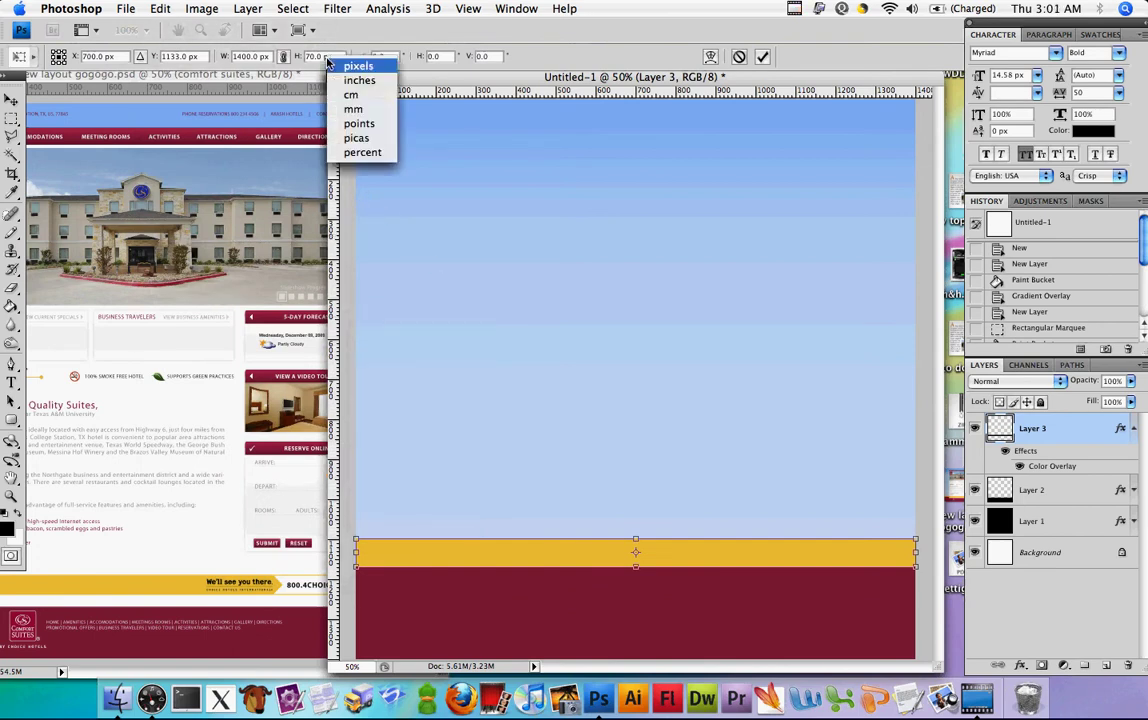
{"action": "left_click", "coordinate": [385, 66]}
{"action": "right_click", "coordinate": [341, 62]}
{"action": "left_click", "coordinate": [375, 155]}
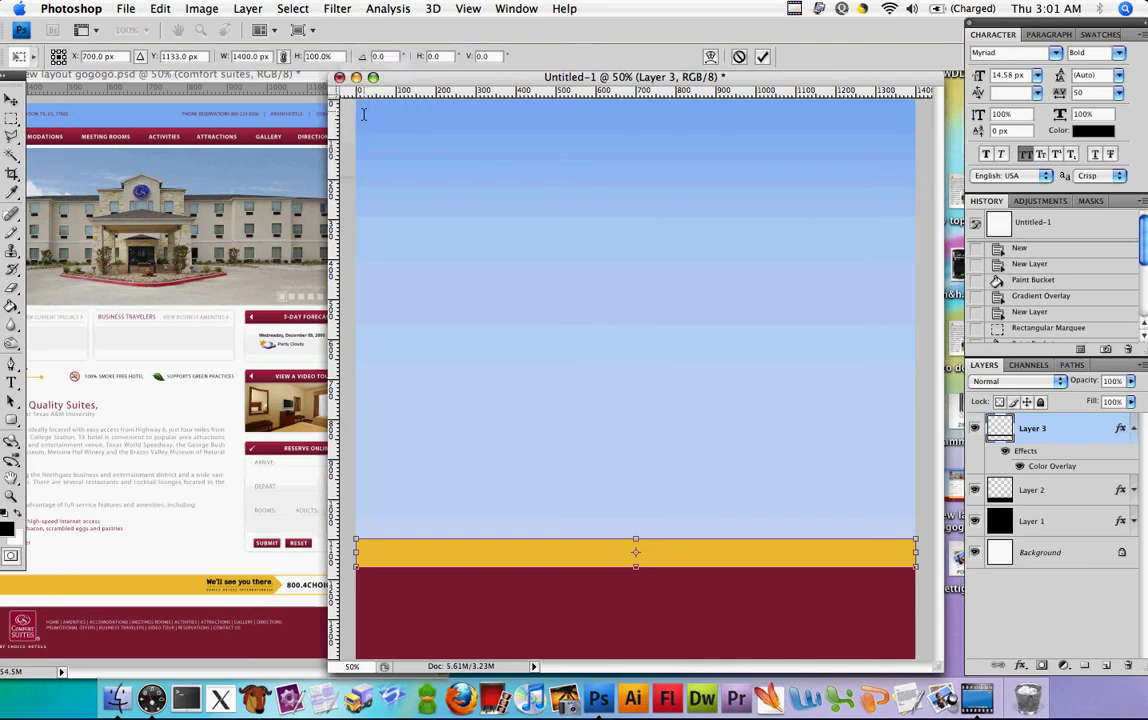
{"action": "right_click", "coordinate": [340, 62]}
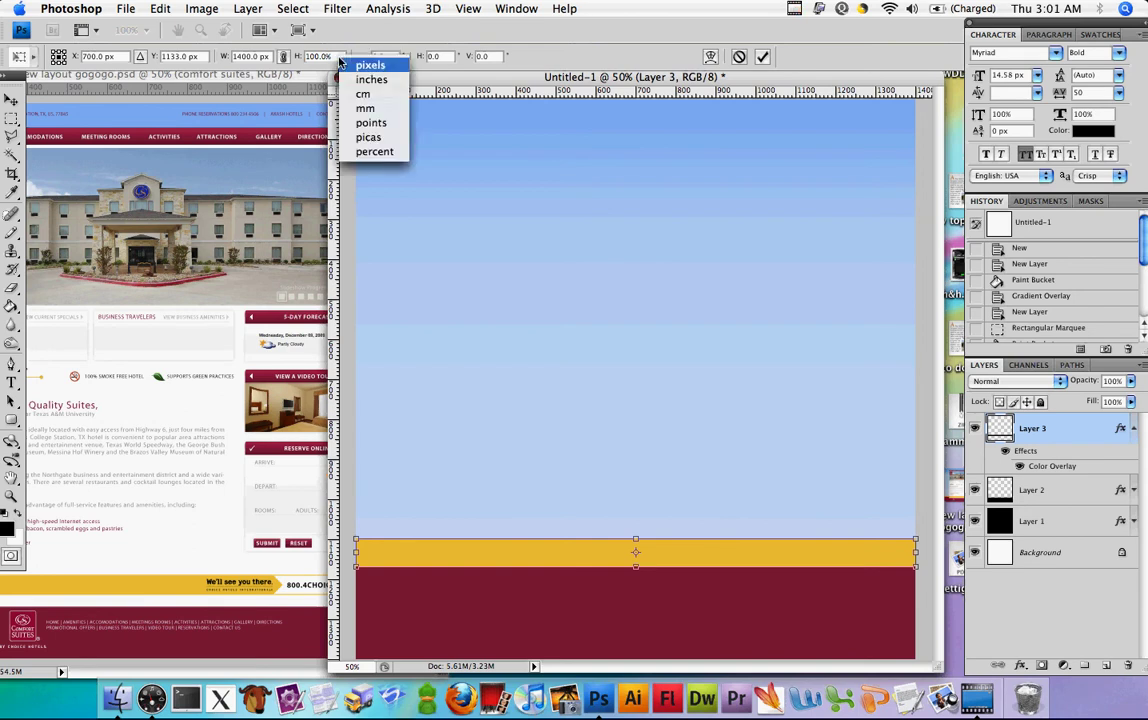
{"action": "left_click", "coordinate": [360, 65]}
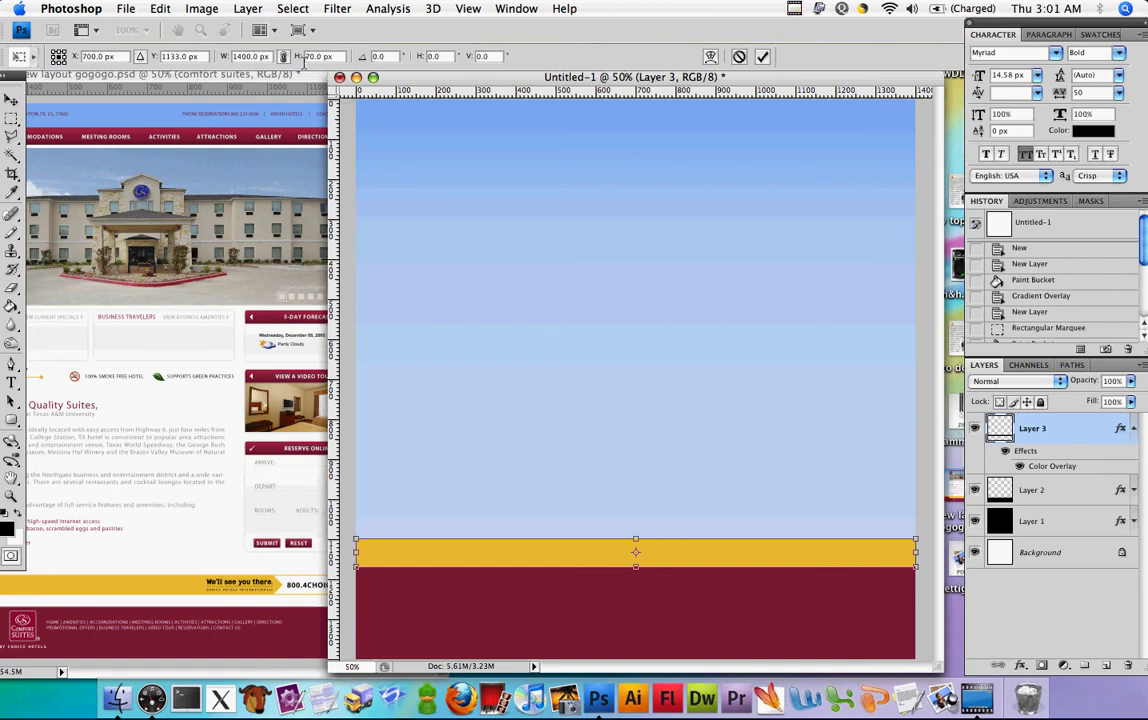
{"action": "left_click", "coordinate": [331, 57]}
{"action": "type", "text": "50px"}
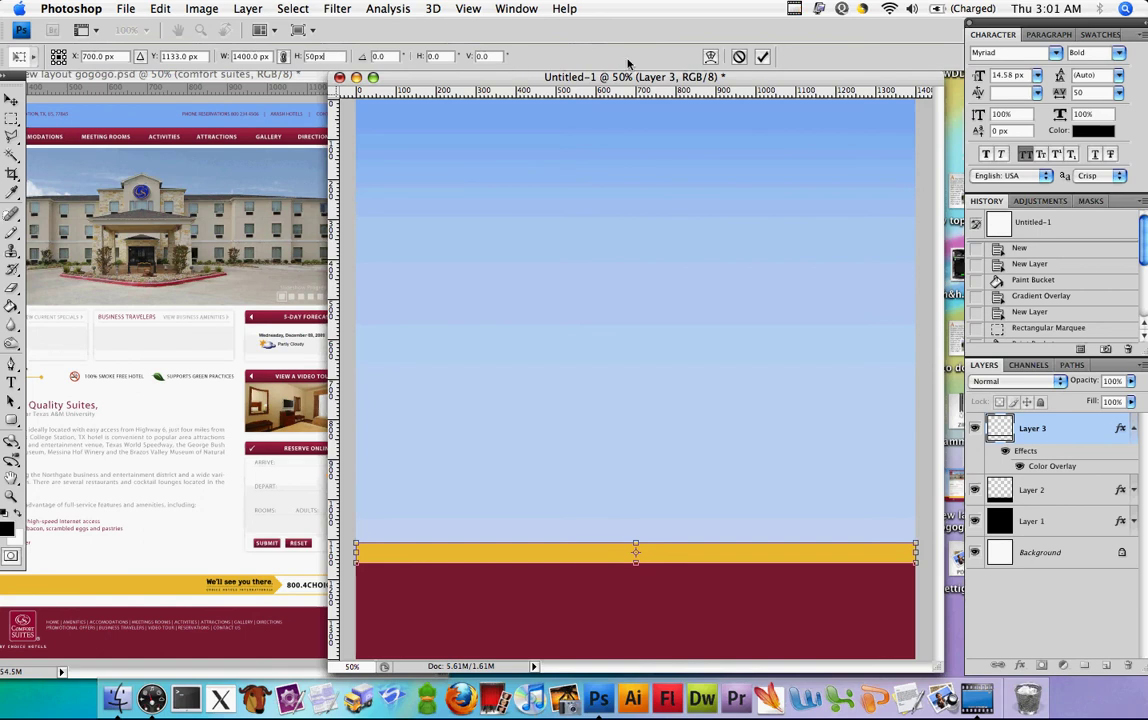
{"action": "left_click", "coordinate": [762, 57]}
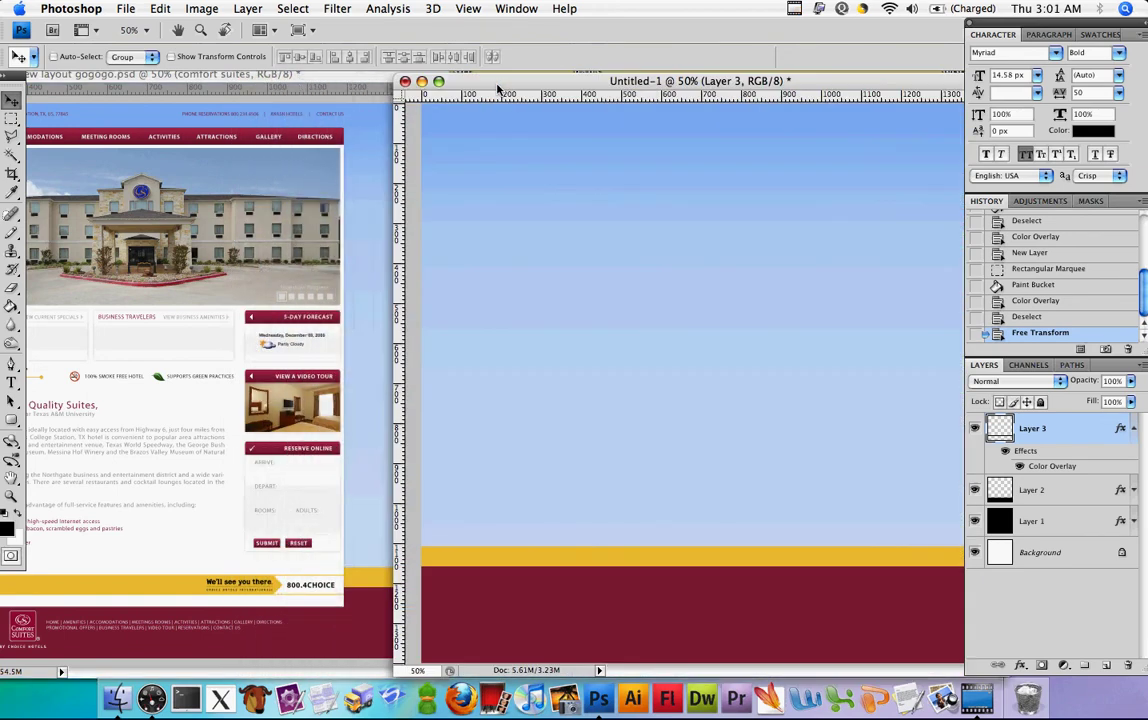
{"action": "left_click_drag", "start_coordinate": [533, 84], "coordinate": [517, 81]}
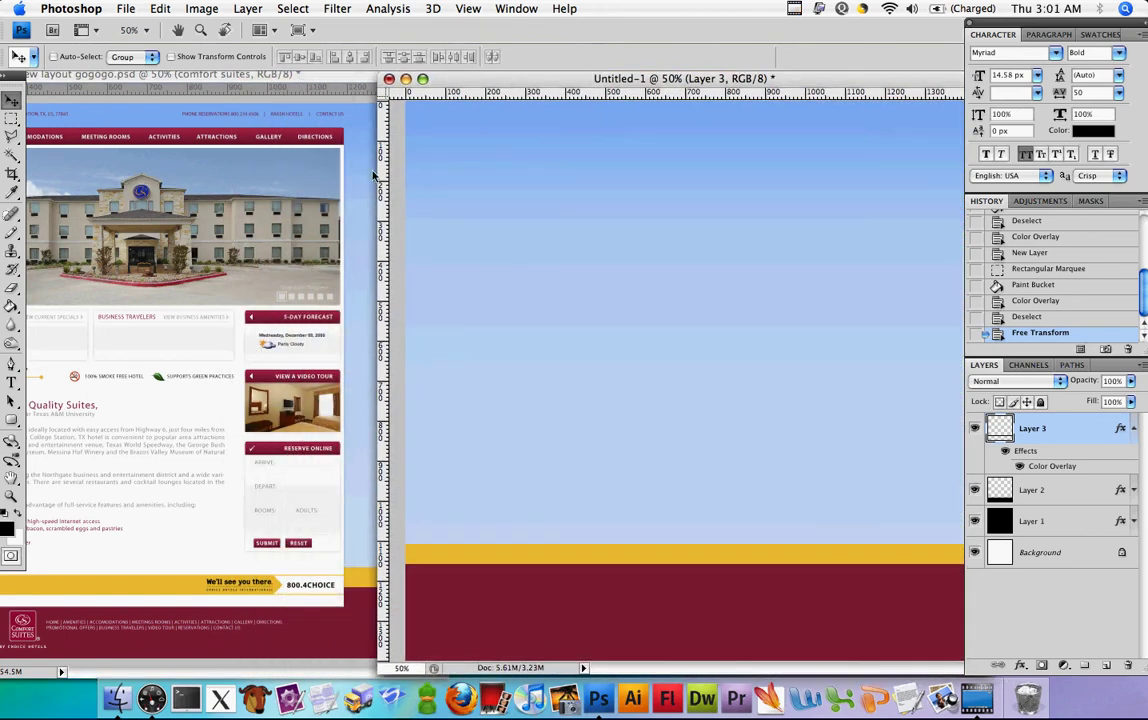
Step: Collapse the effects list of the yellow strip's layer and add a new empty layer above it
{"action": "left_click", "coordinate": [255, 76]}
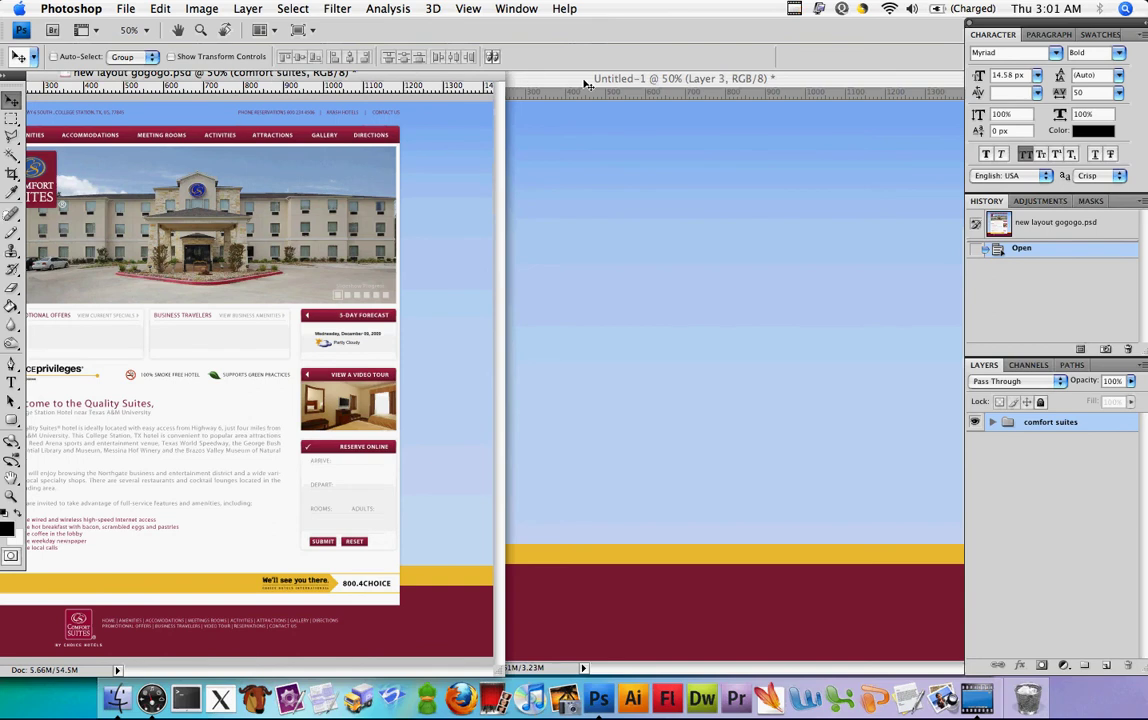
{"action": "left_click", "coordinate": [526, 77]}
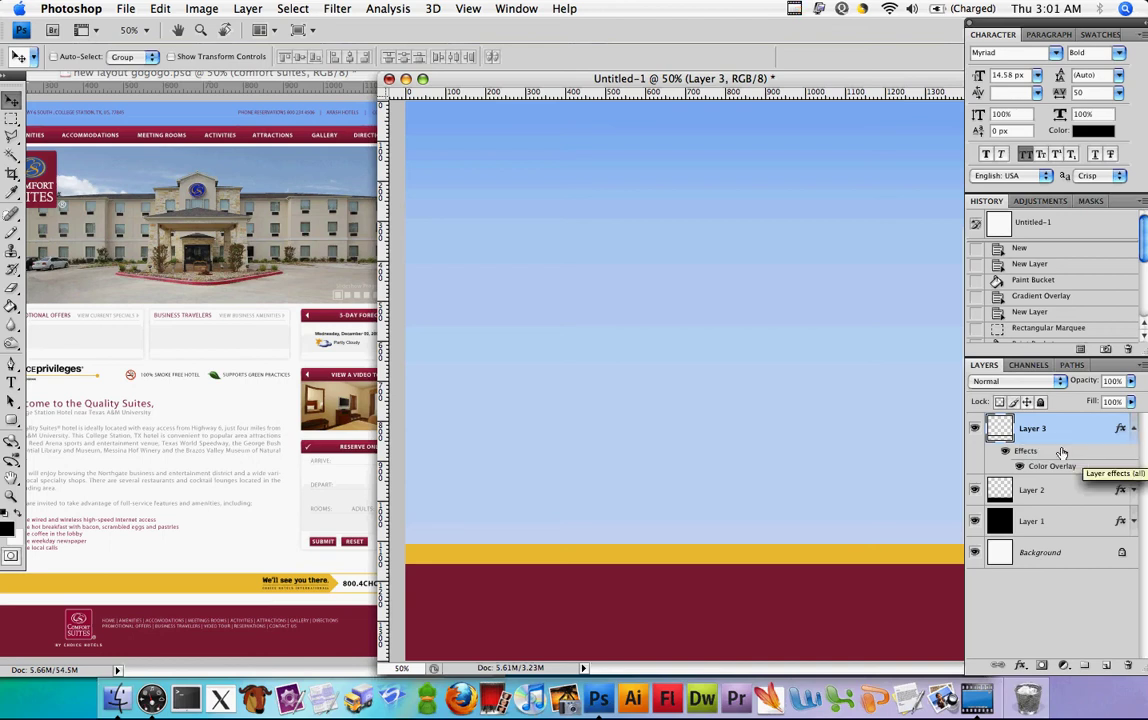
{"action": "left_click", "coordinate": [1135, 430]}
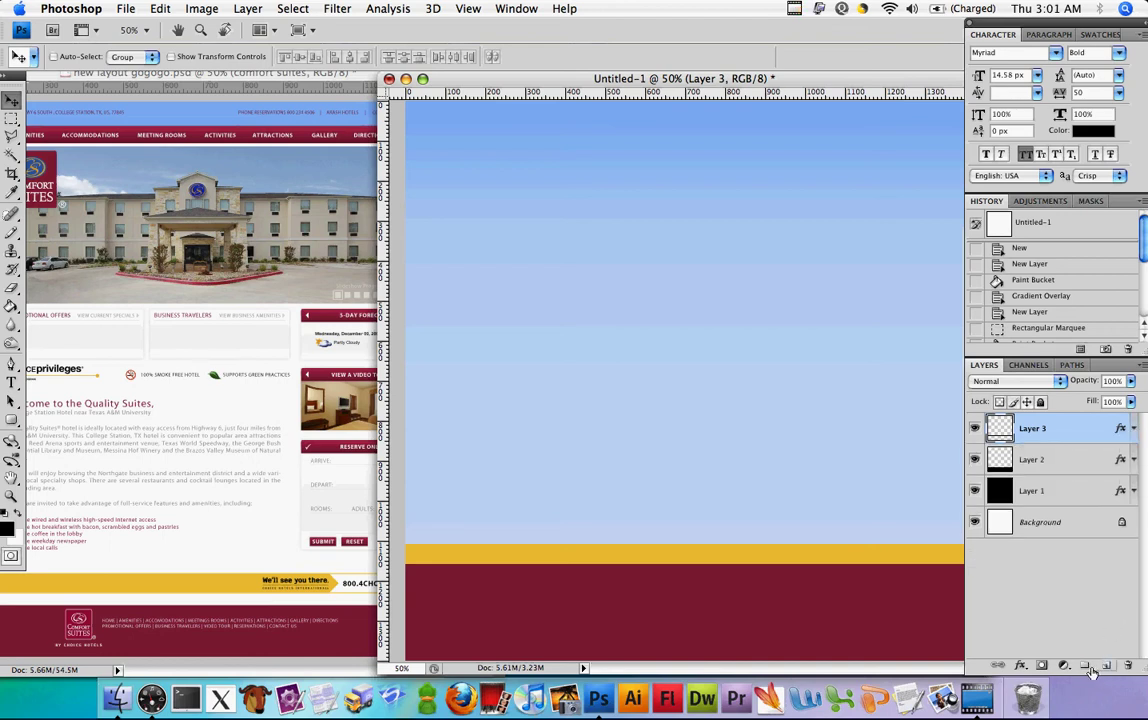
{"action": "left_click", "coordinate": [1106, 666]}
Step: Examine the rounded corner at the end of the maroon navigation bar in the reference hotel layout
{"action": "left_click_drag", "start_coordinate": [824, 79], "coordinate": [648, 80]}
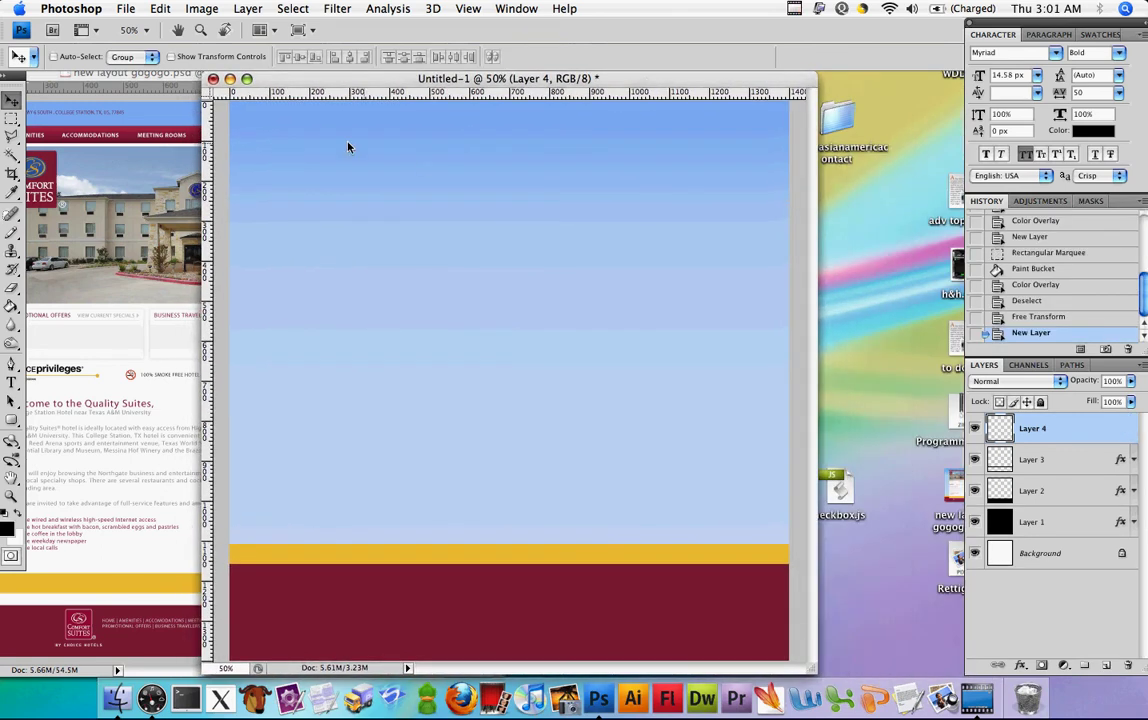
{"action": "left_click_drag", "start_coordinate": [256, 77], "coordinate": [370, 77]}
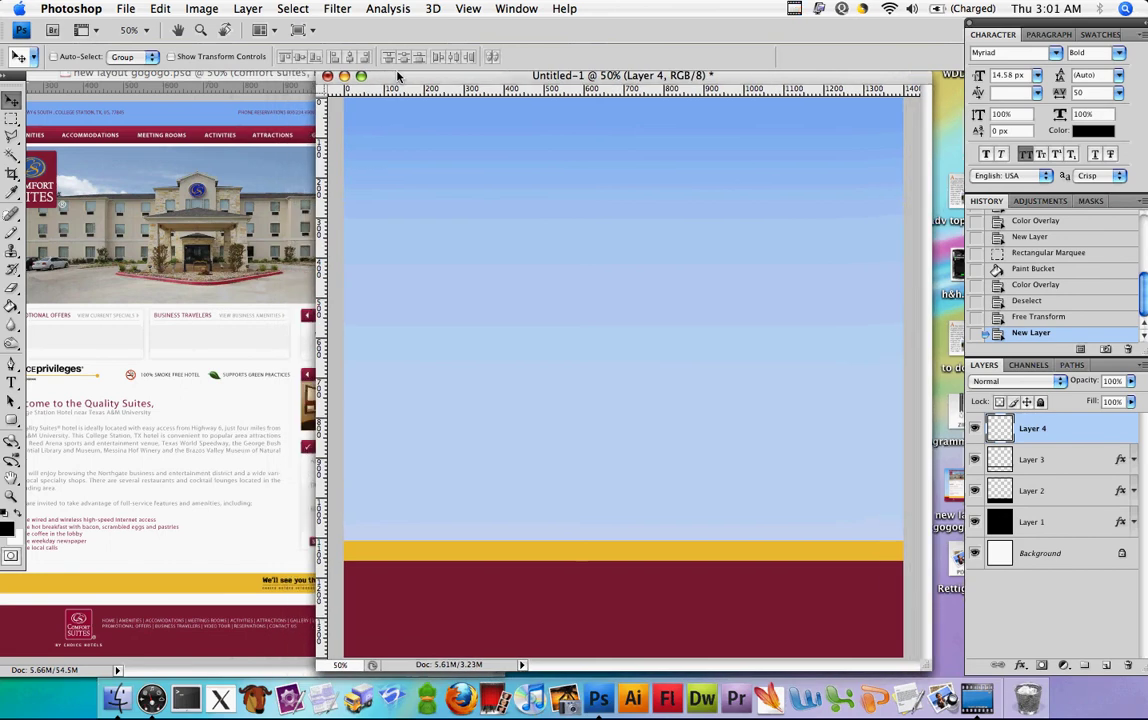
{"action": "left_click", "coordinate": [271, 79]}
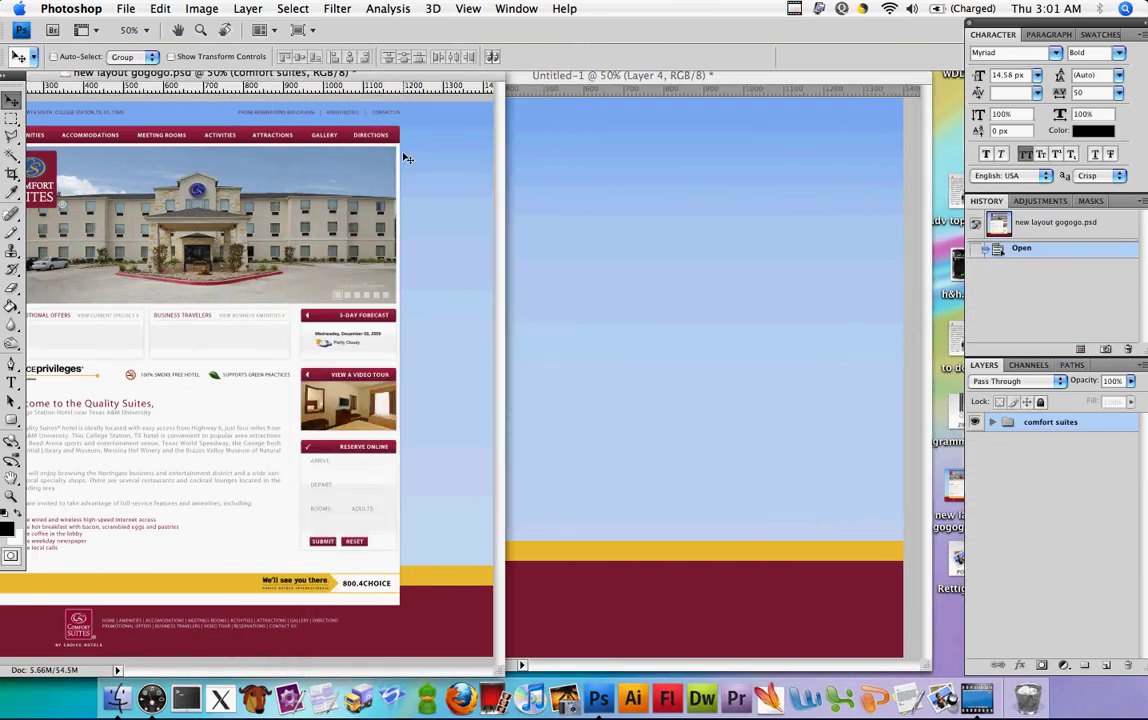
{"action": "scroll", "coordinate": [405, 131], "scroll_direction": "up", "scroll_amount": 5}
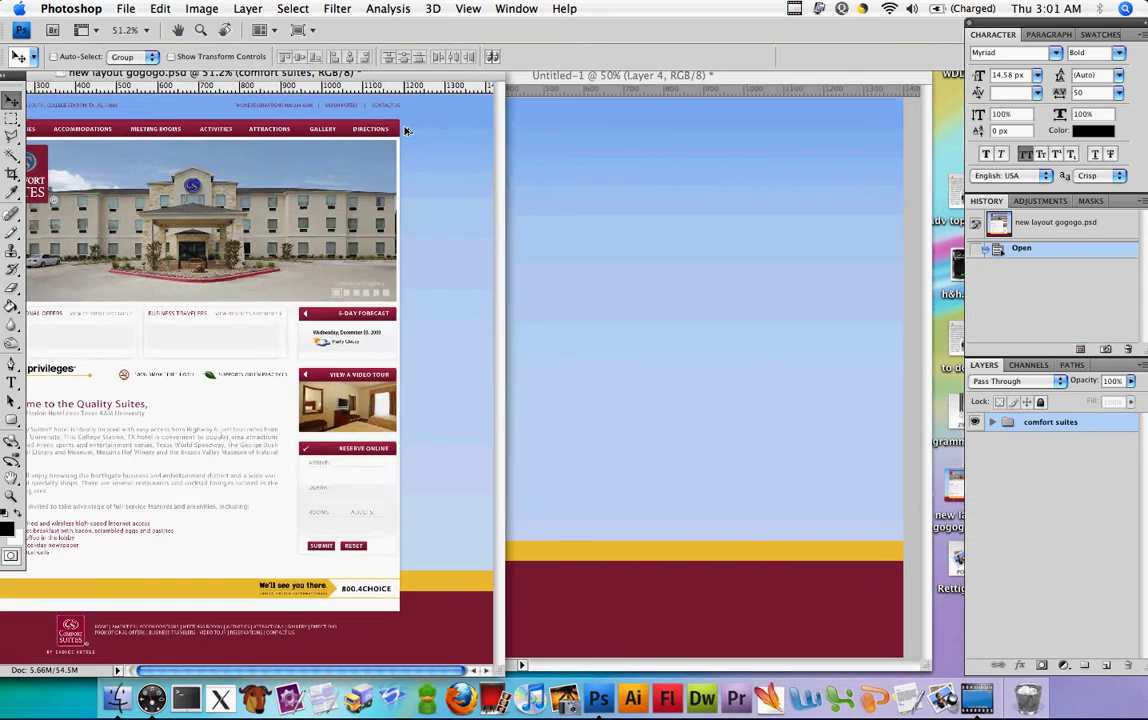
{"action": "scroll", "coordinate": [405, 146], "scroll_direction": "up", "scroll_amount": 3}
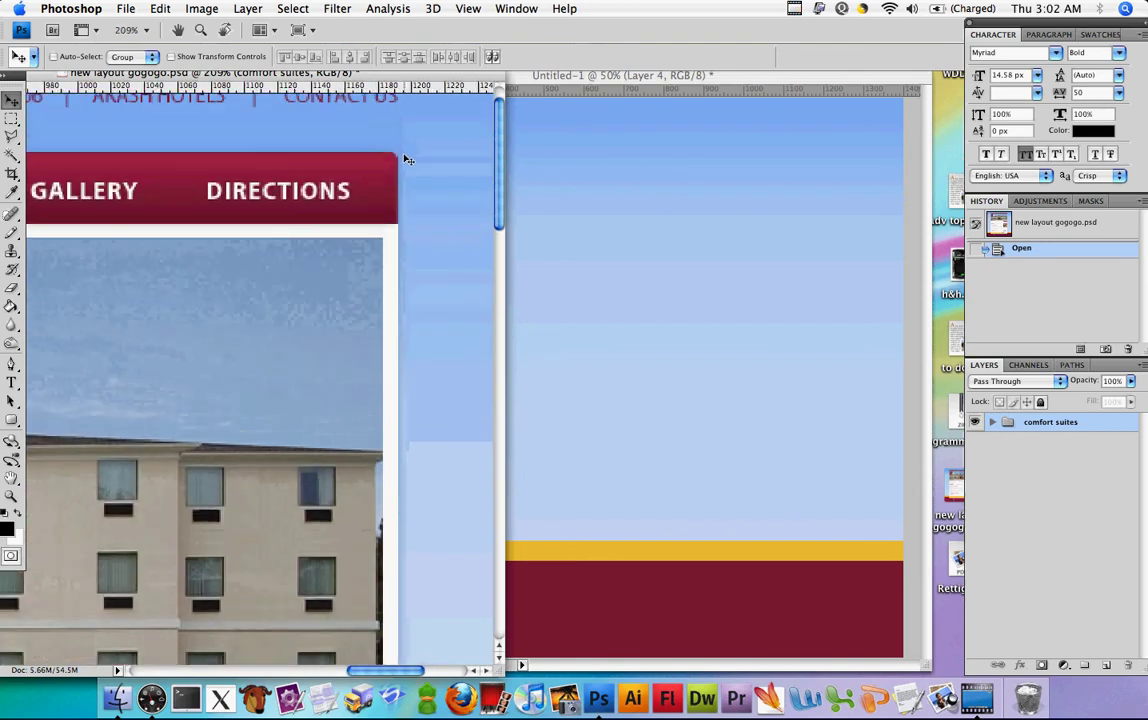
{"action": "left_click", "coordinate": [535, 87]}
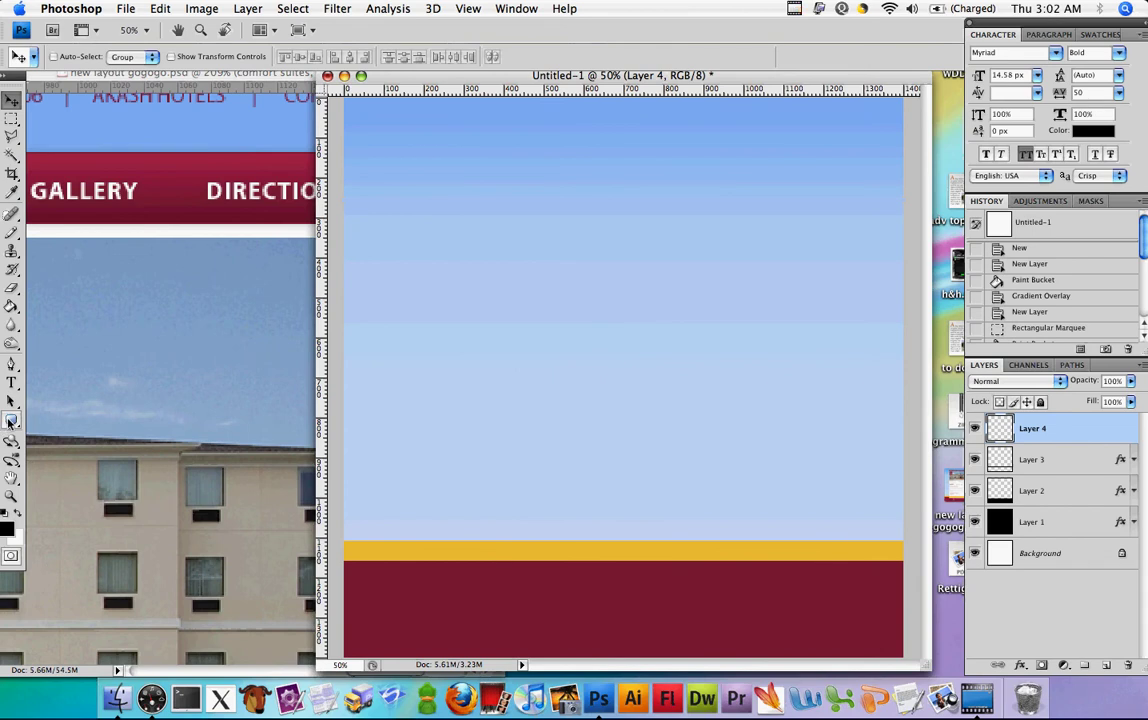
Step: Draw a black rounded rectangle of about 942 by 1186 px with a 6 px radius, as filled pixels, over the page's centre
{"action": "left_click_drag", "start_coordinate": [11, 422], "coordinate": [70, 432]}
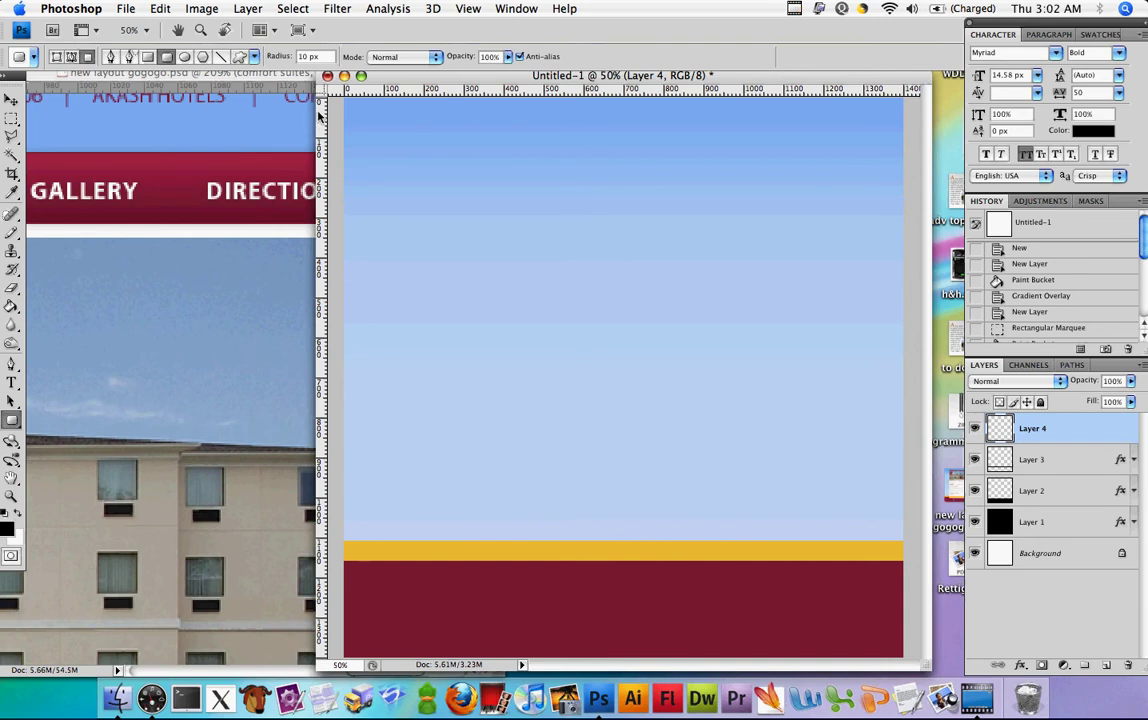
{"action": "left_click", "coordinate": [322, 57]}
{"action": "type", "text": "6 px"}
{"action": "key", "text": "Return"}
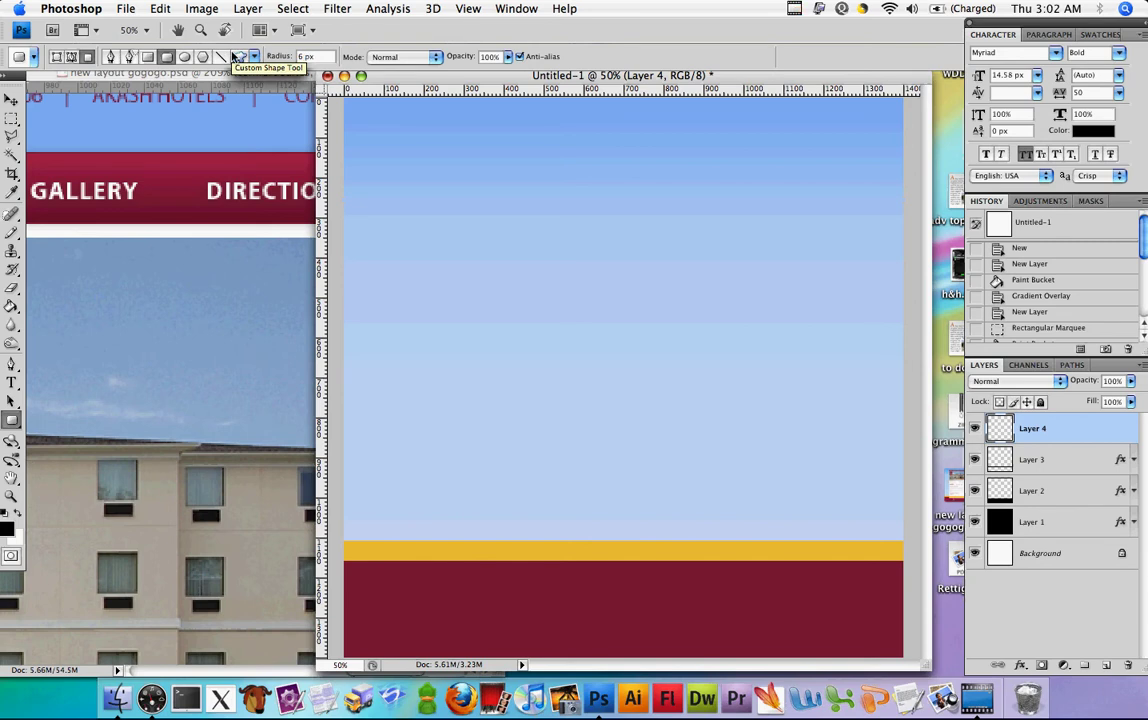
{"action": "left_click_drag", "start_coordinate": [397, 76], "coordinate": [374, 76]}
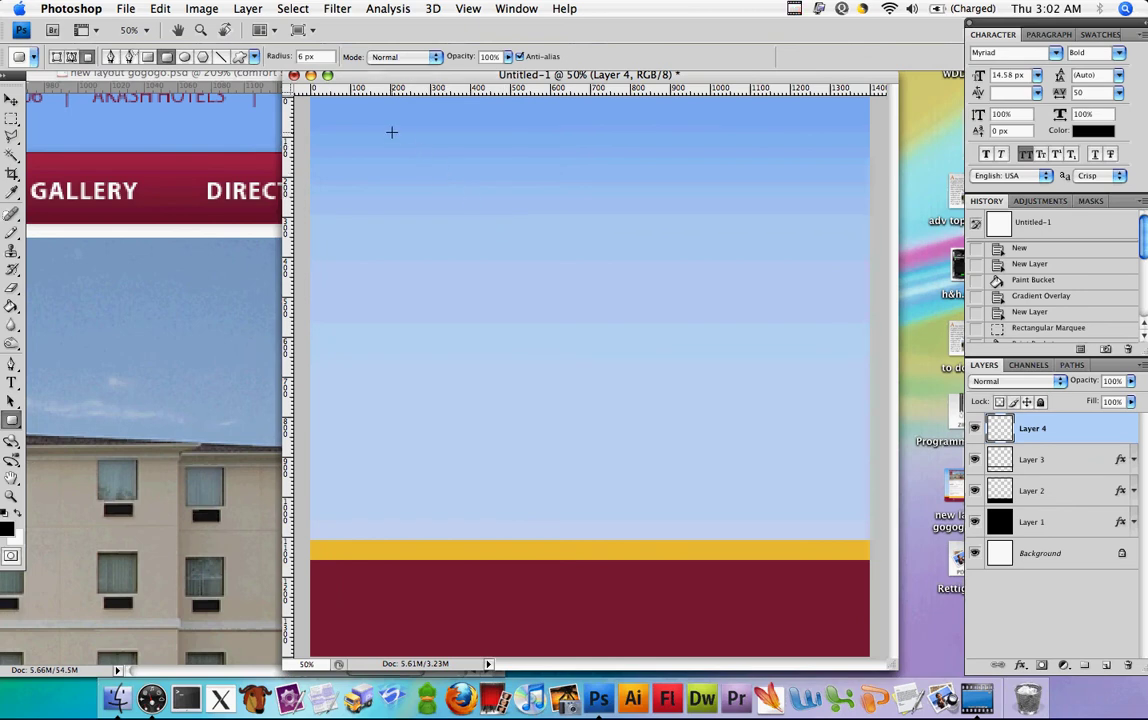
{"action": "left_click_drag", "start_coordinate": [395, 133], "coordinate": [772, 608]}
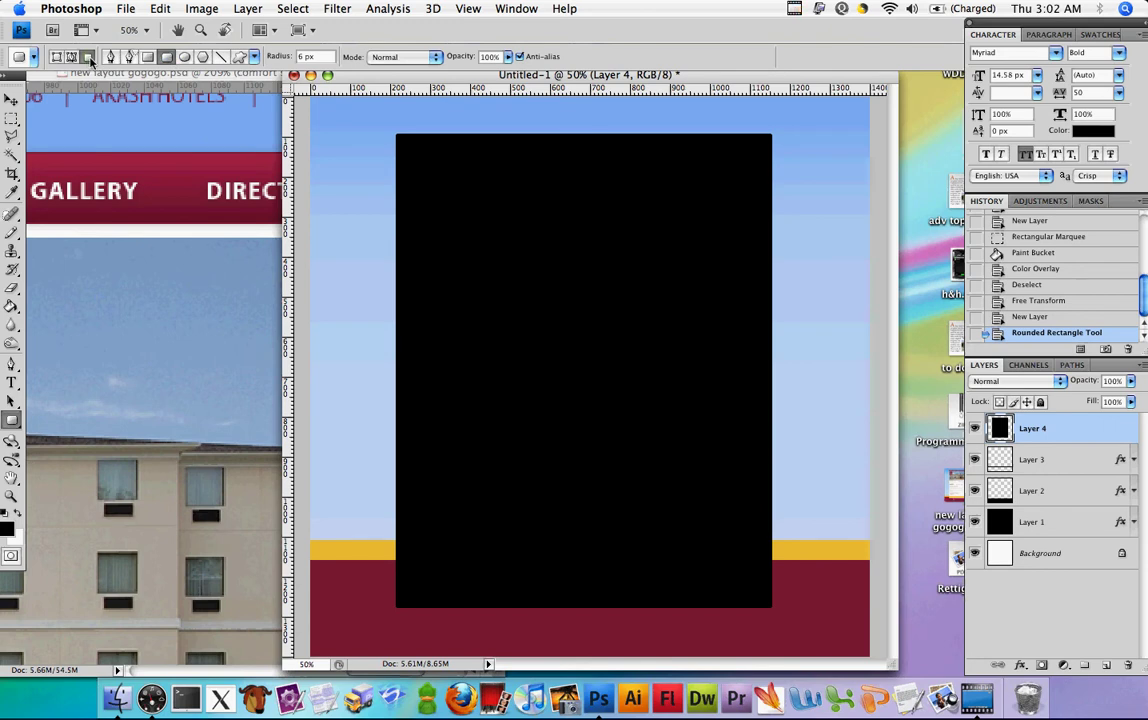
{"action": "left_click", "coordinate": [57, 57]}
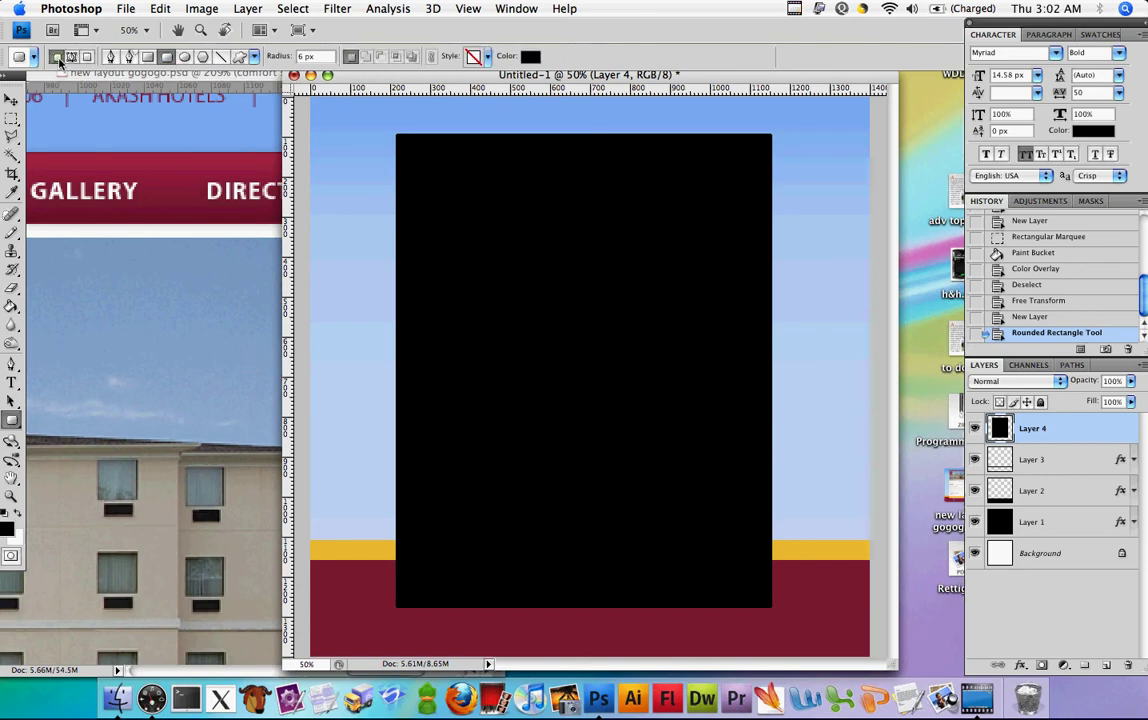
{"action": "left_click", "coordinate": [88, 57]}
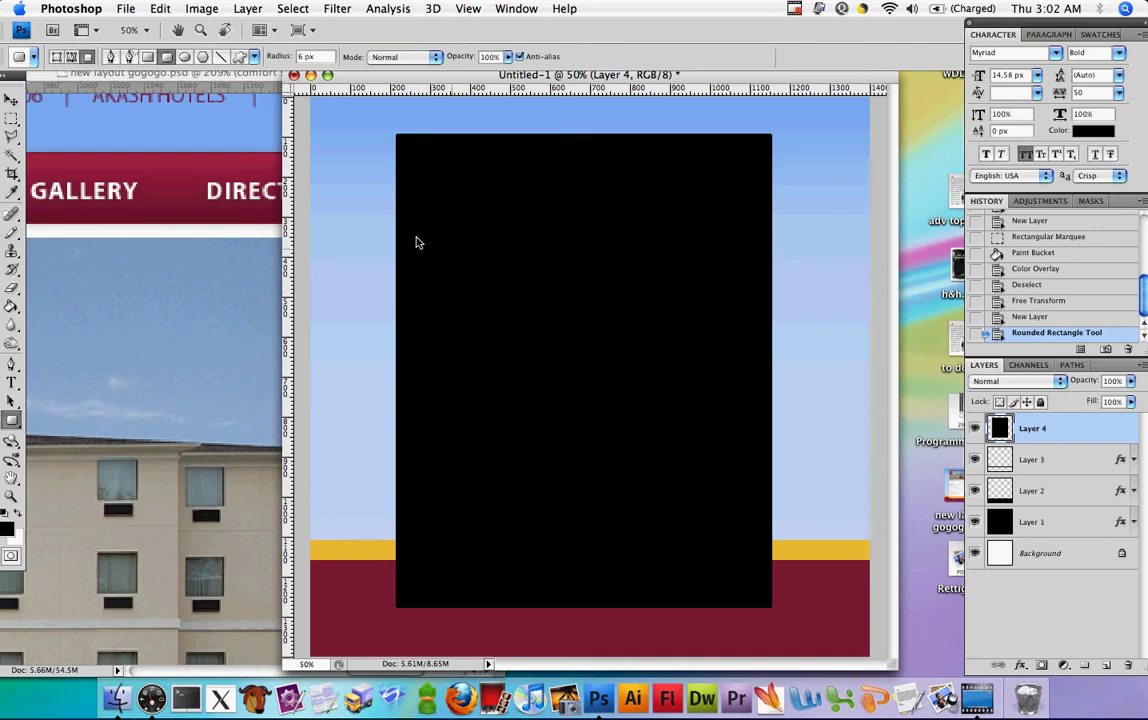
Step: Invert the black rounded rectangle's colour with the Invert image adjustment
{"action": "left_click", "coordinate": [12, 99]}
{"action": "left_click_drag", "start_coordinate": [332, 75], "coordinate": [385, 76]}
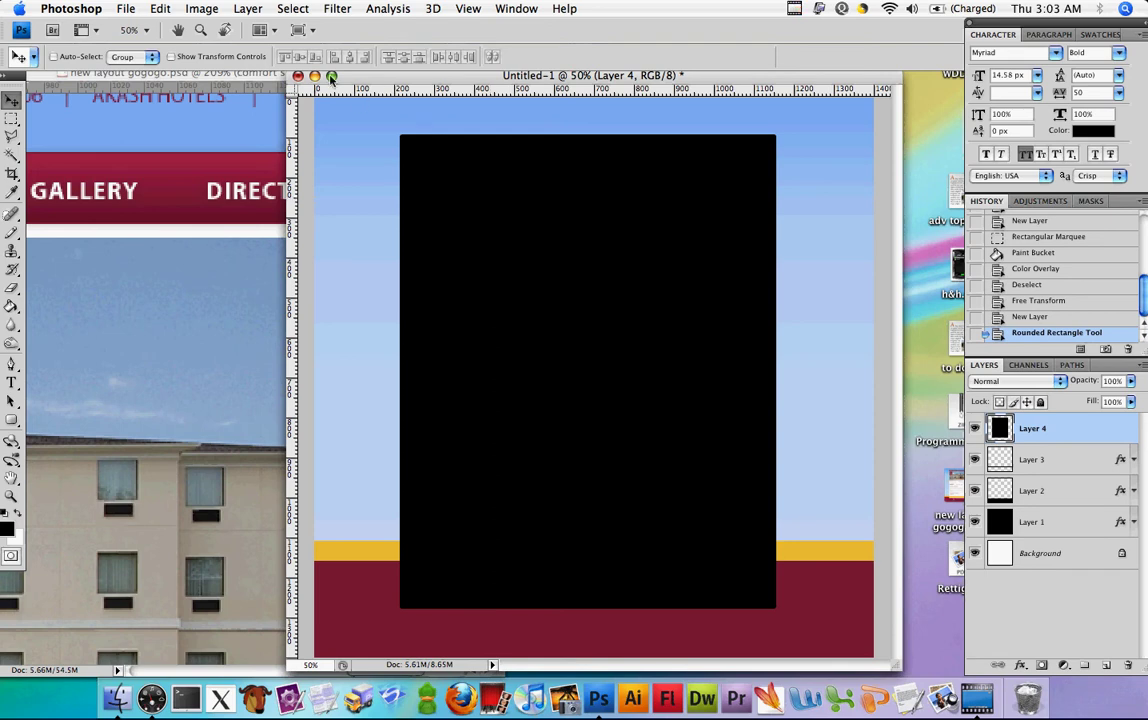
{"action": "left_click", "coordinate": [202, 10]}
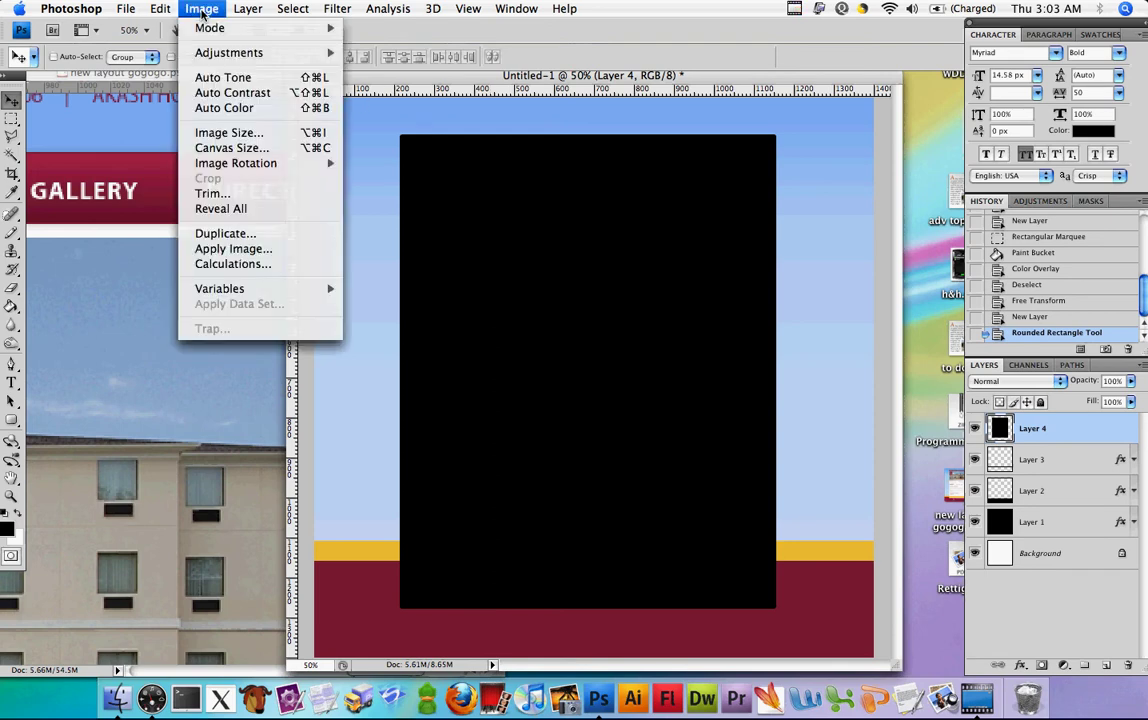
{"action": "mouse_move", "coordinate": [163, 12]}
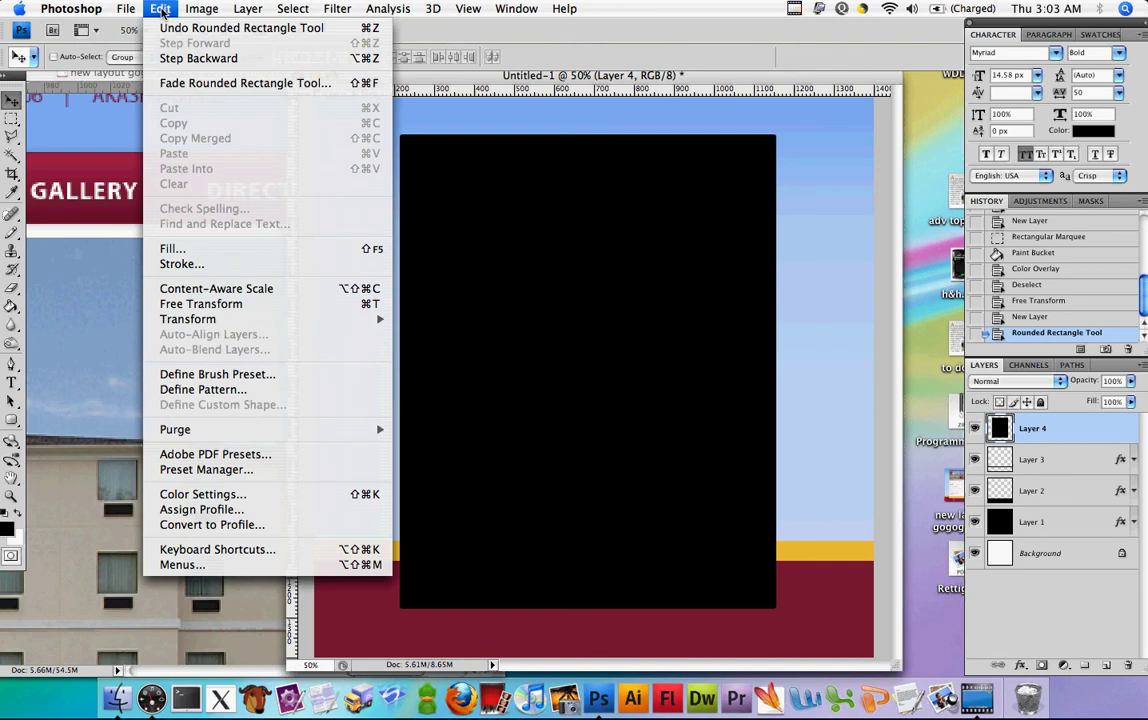
{"action": "mouse_move", "coordinate": [337, 321]}
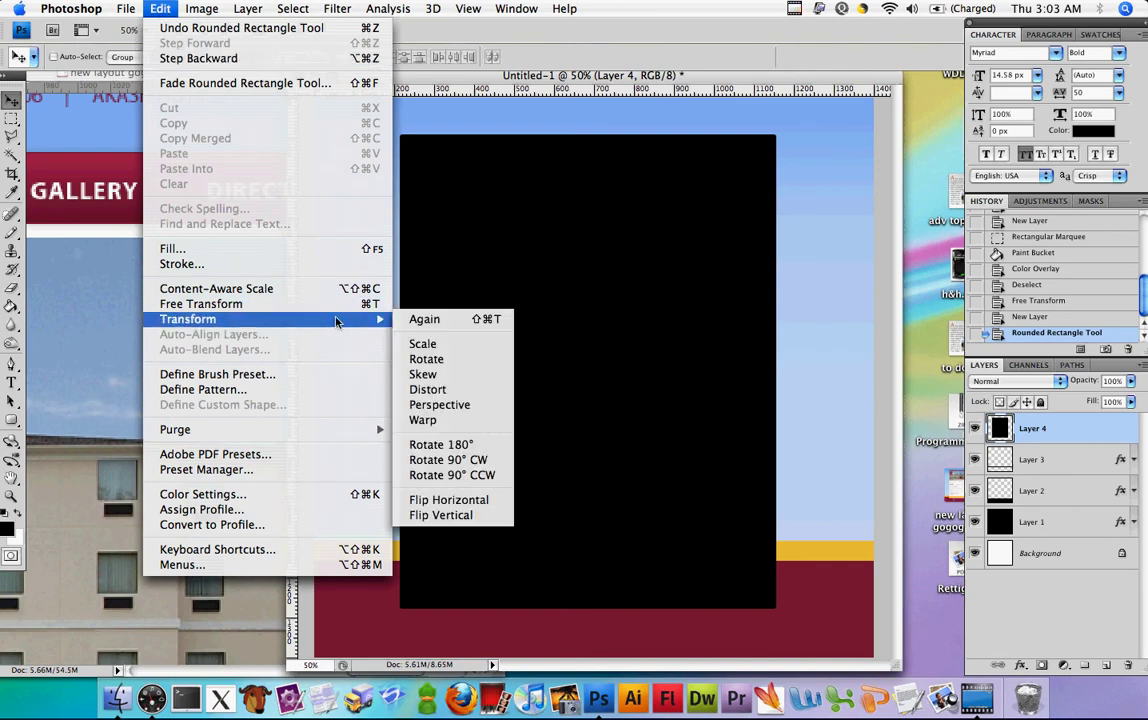
{"action": "mouse_move", "coordinate": [338, 8]}
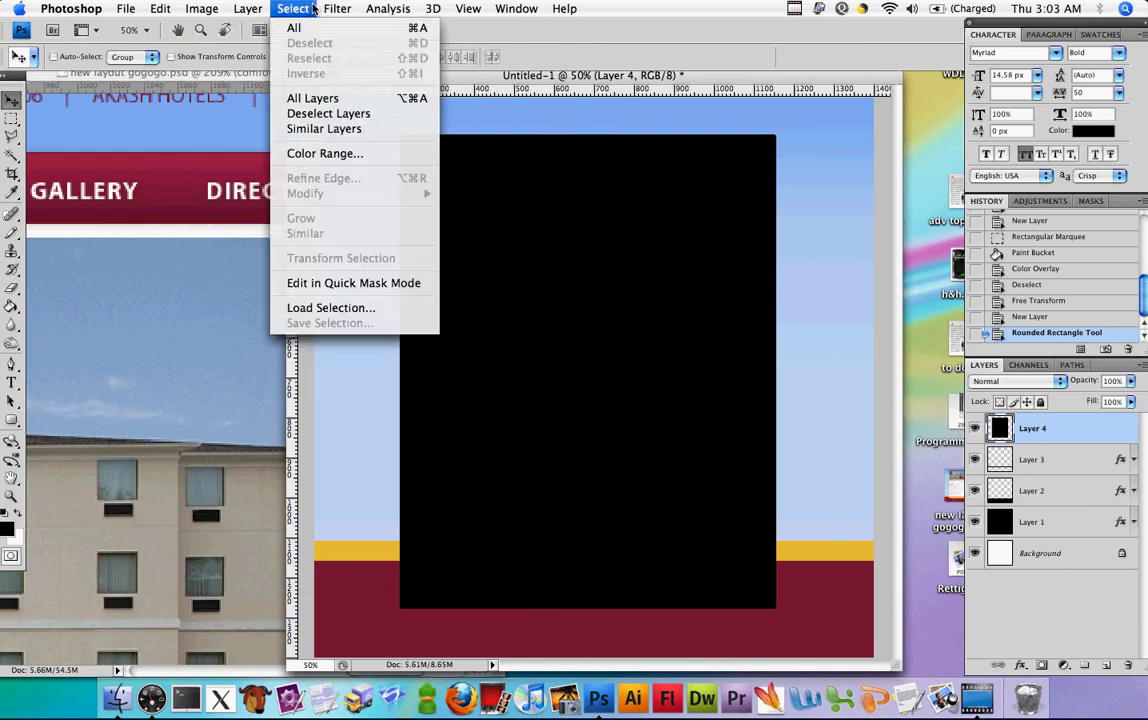
{"action": "mouse_move", "coordinate": [263, 8]}
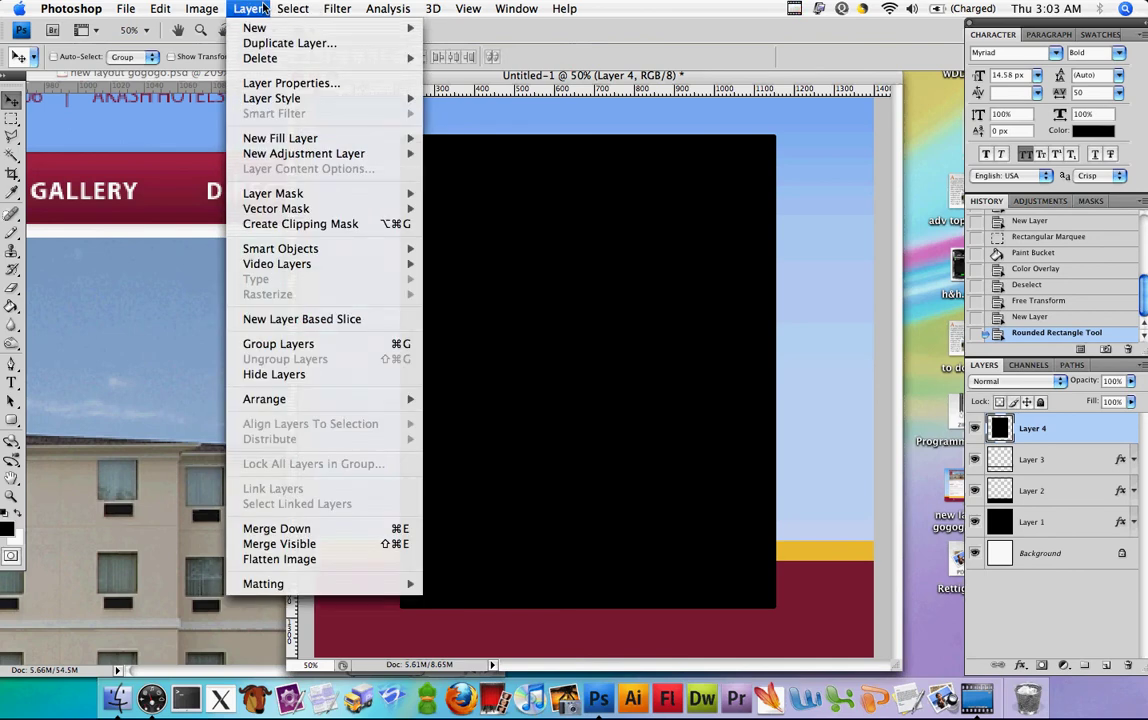
{"action": "mouse_move", "coordinate": [212, 6]}
{"action": "mouse_move", "coordinate": [200, 52]}
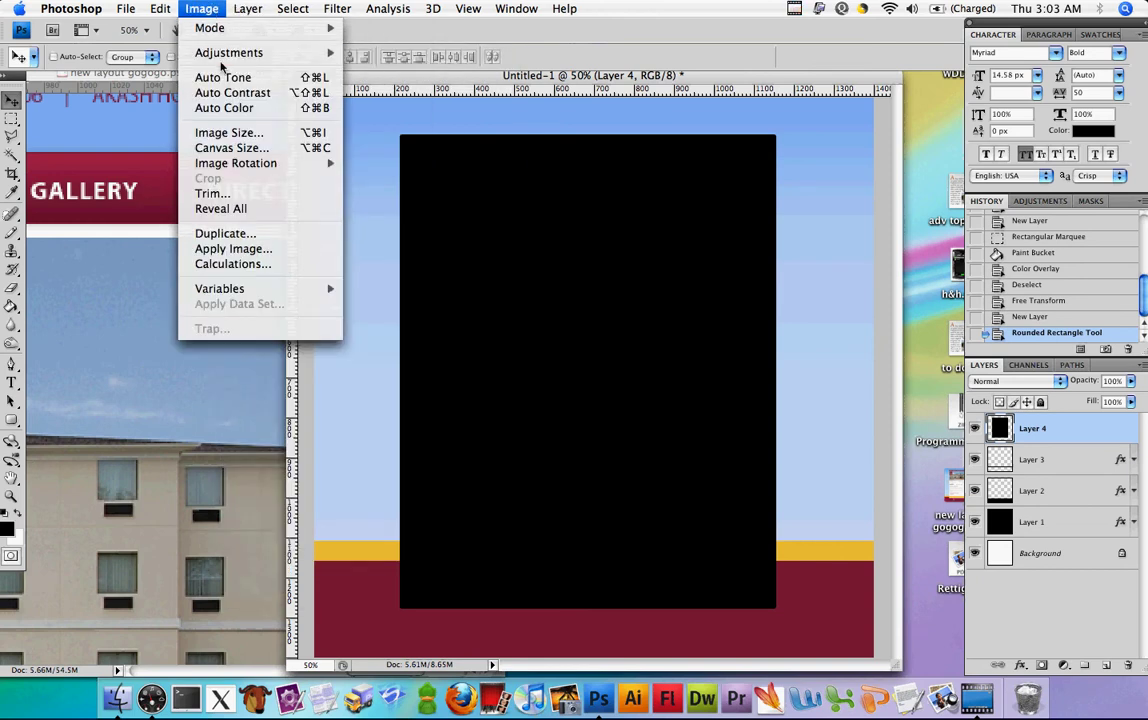
{"action": "left_click", "coordinate": [420, 219]}
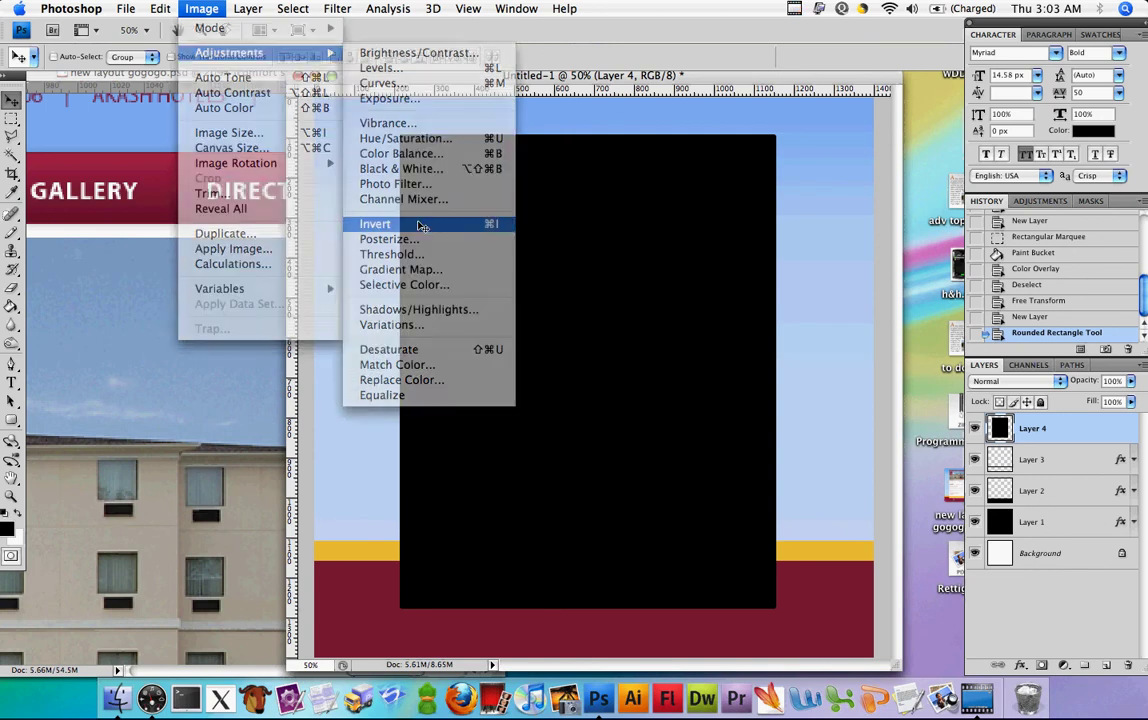
Step: Try to widen the white panel to 1000 px with Free Transform
{"action": "left_click_drag", "start_coordinate": [422, 79], "coordinate": [468, 79]}
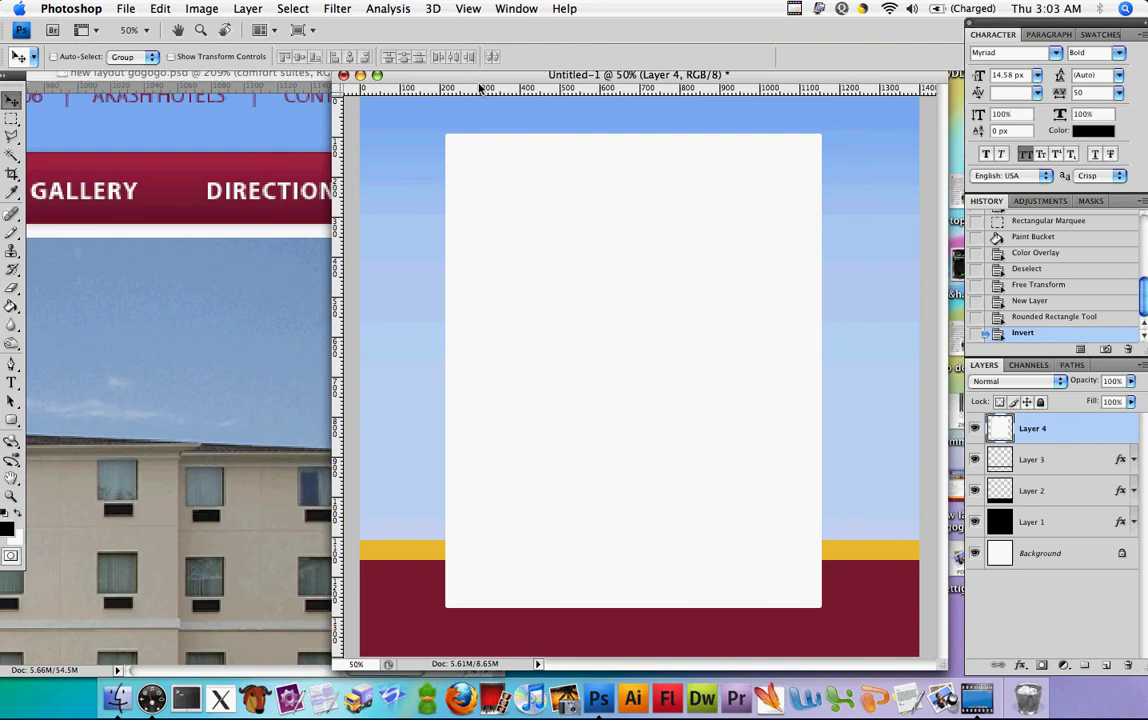
{"action": "key", "text": "super+t"}
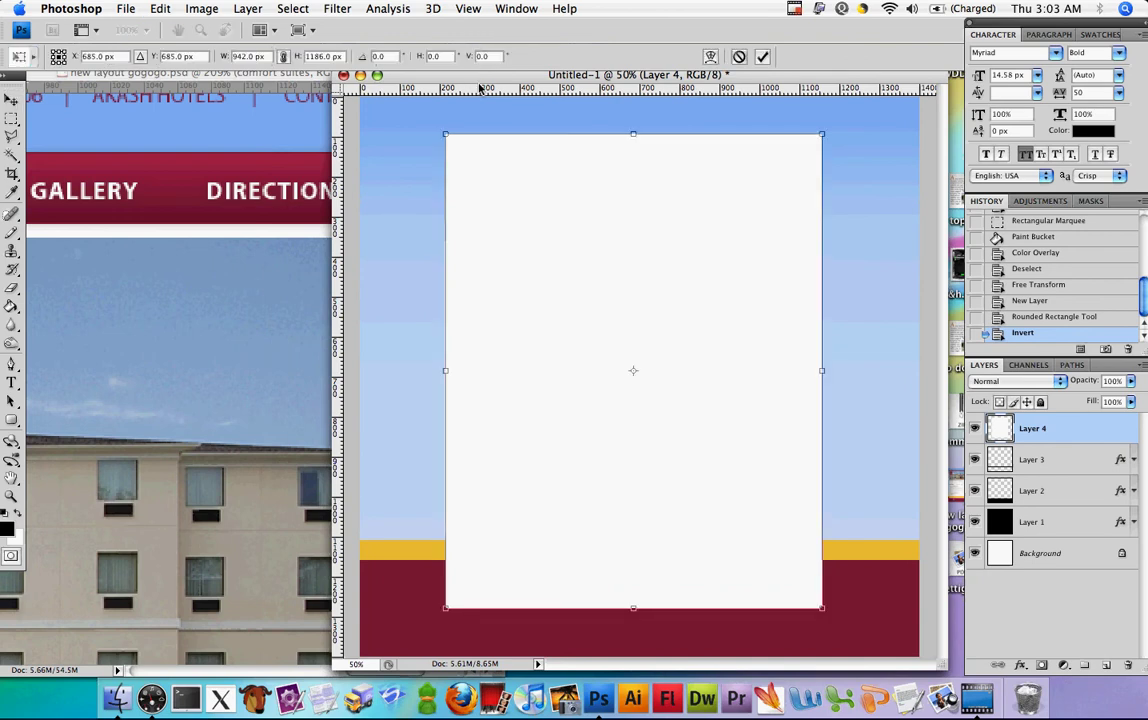
{"action": "left_click", "coordinate": [265, 60]}
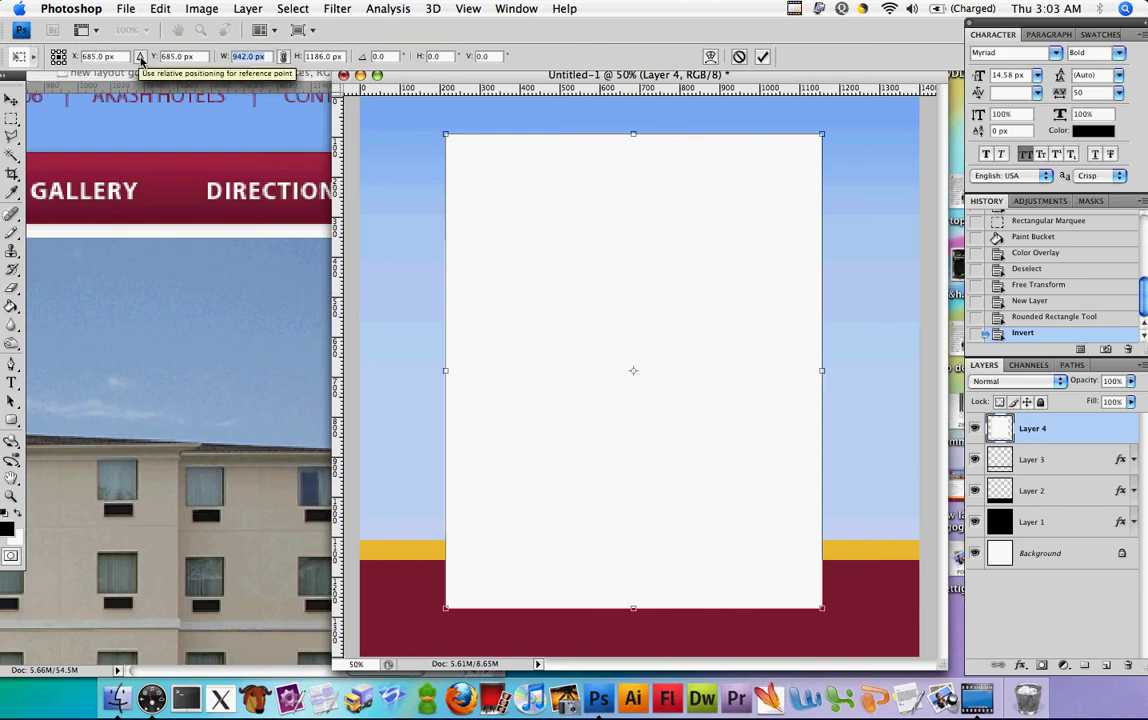
{"action": "type", "text": "1000"}
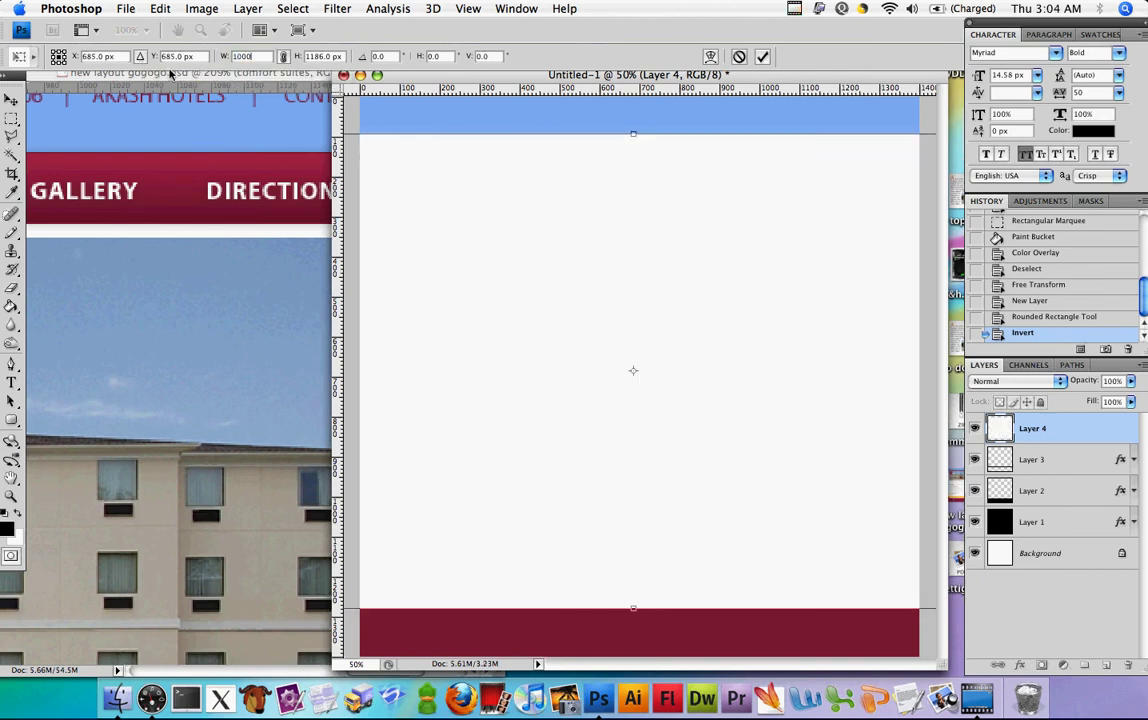
{"action": "key", "text": "Return"}
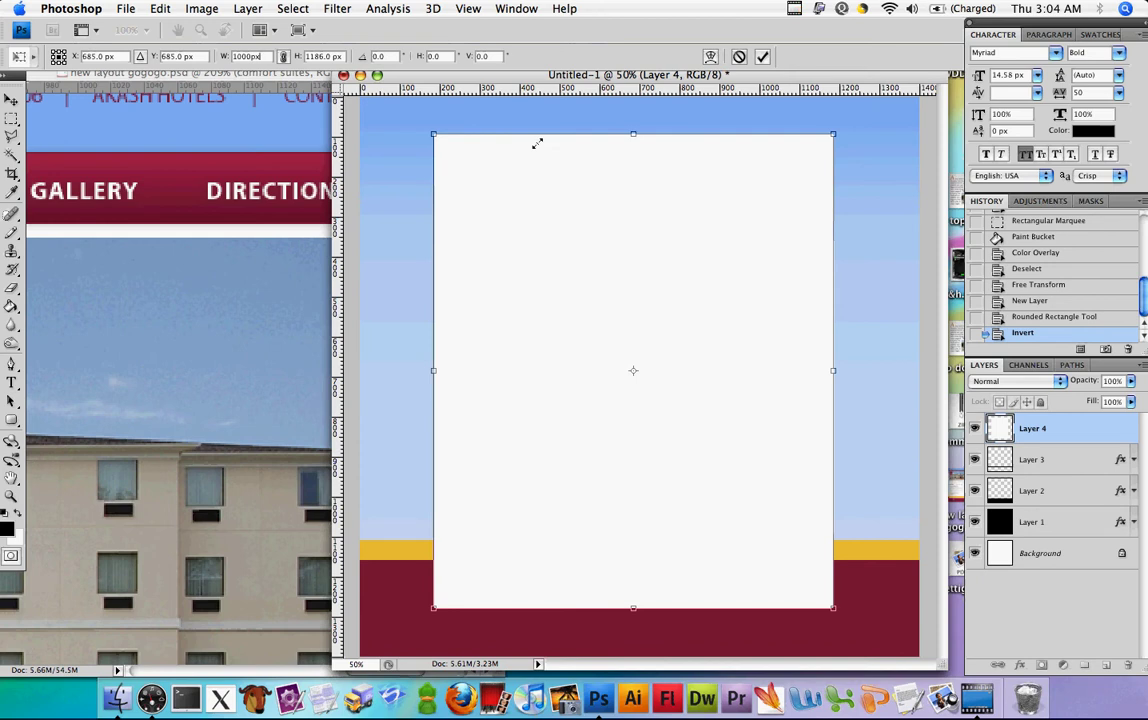
{"action": "mouse_move", "coordinate": [845, 128]}
{"action": "left_mouse_down"}
{"action": "mouse_move", "coordinate": [861, 138]}
{"action": "mouse_move", "coordinate": [848, 131]}
{"action": "left_mouse_up"}
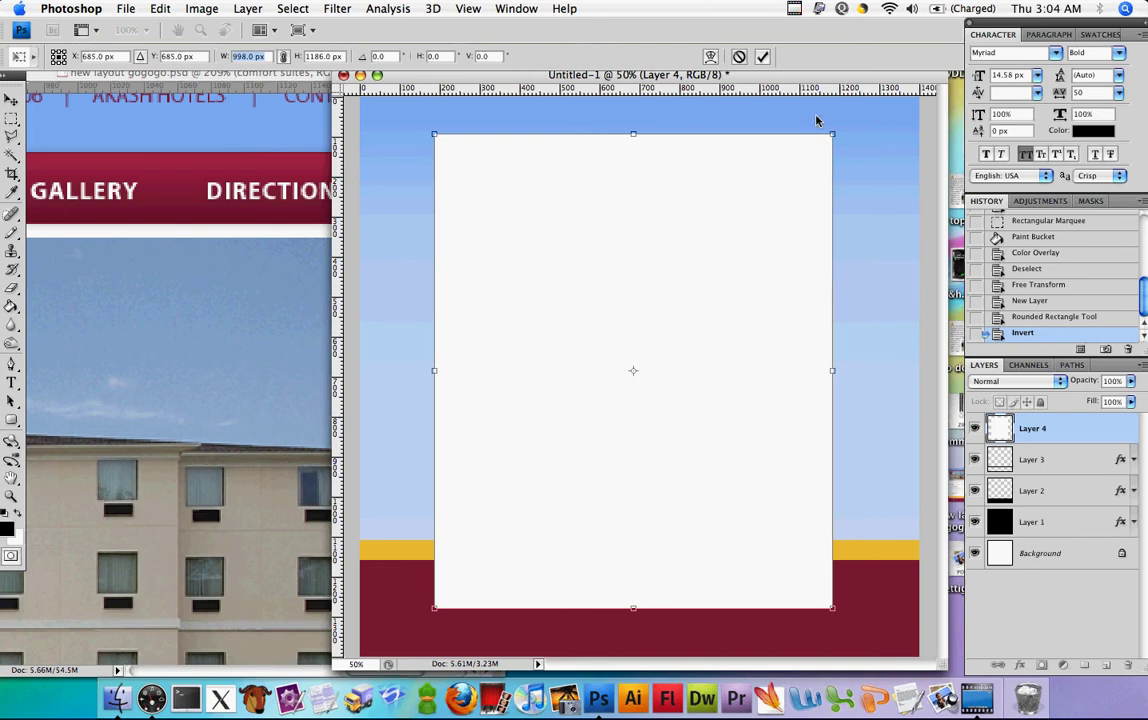
{"action": "key", "text": "Return"}
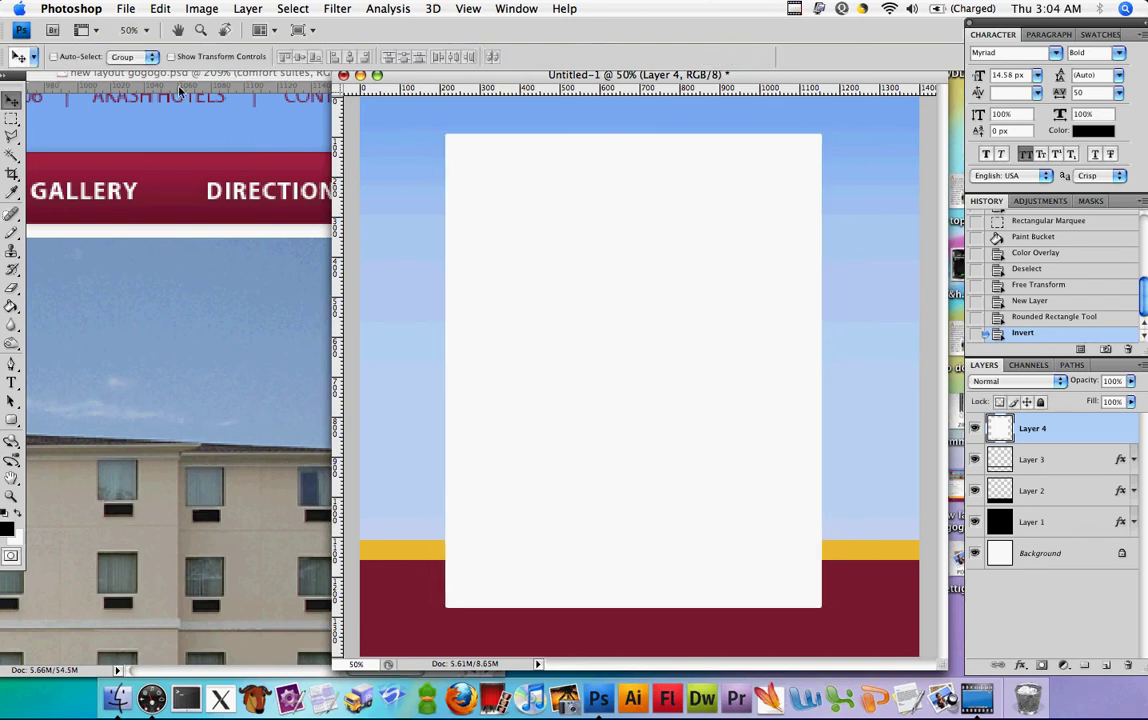
Step: Select the white panel's right-hand section with the Rectangular Marquee and nudge that section about 30 px to the right
{"action": "left_click_drag", "start_coordinate": [11, 118], "coordinate": [70, 116]}
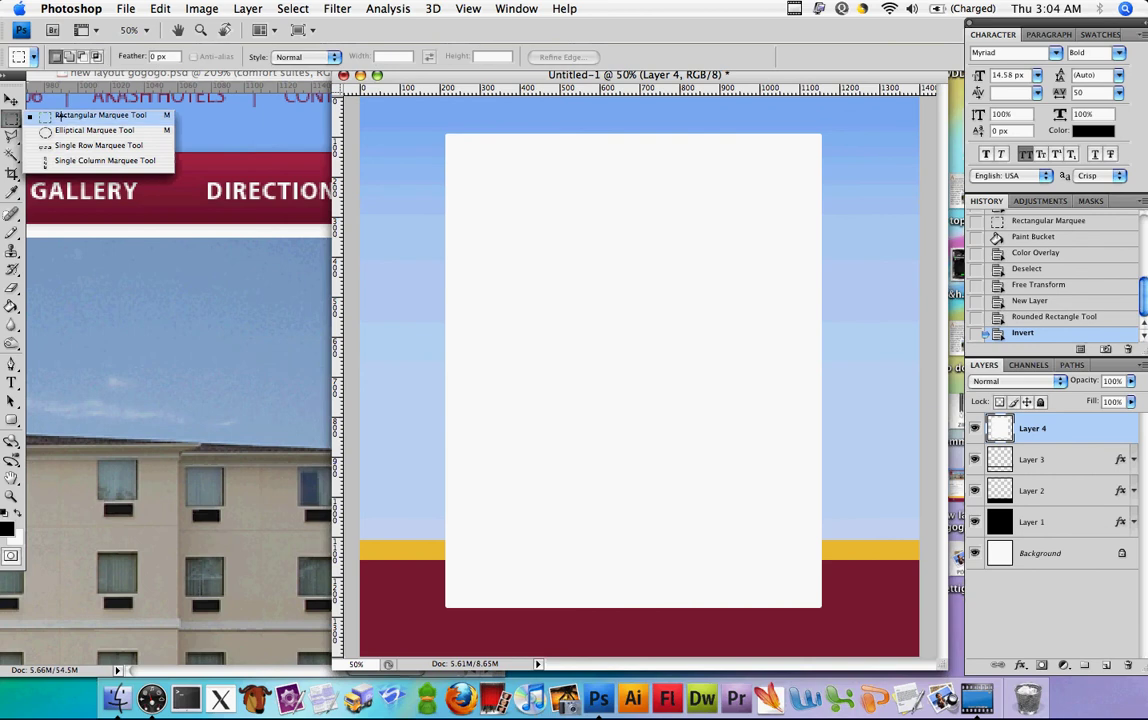
{"action": "left_click_drag", "start_coordinate": [850, 123], "coordinate": [712, 628]}
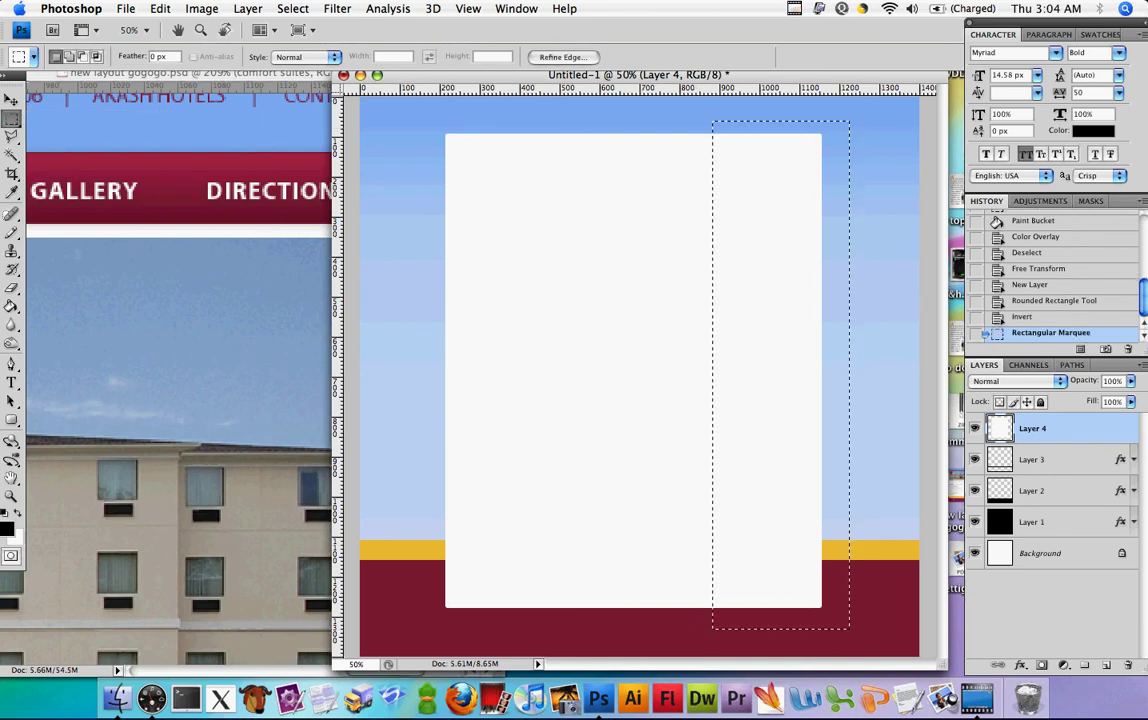
{"action": "left_click", "coordinate": [11, 98]}
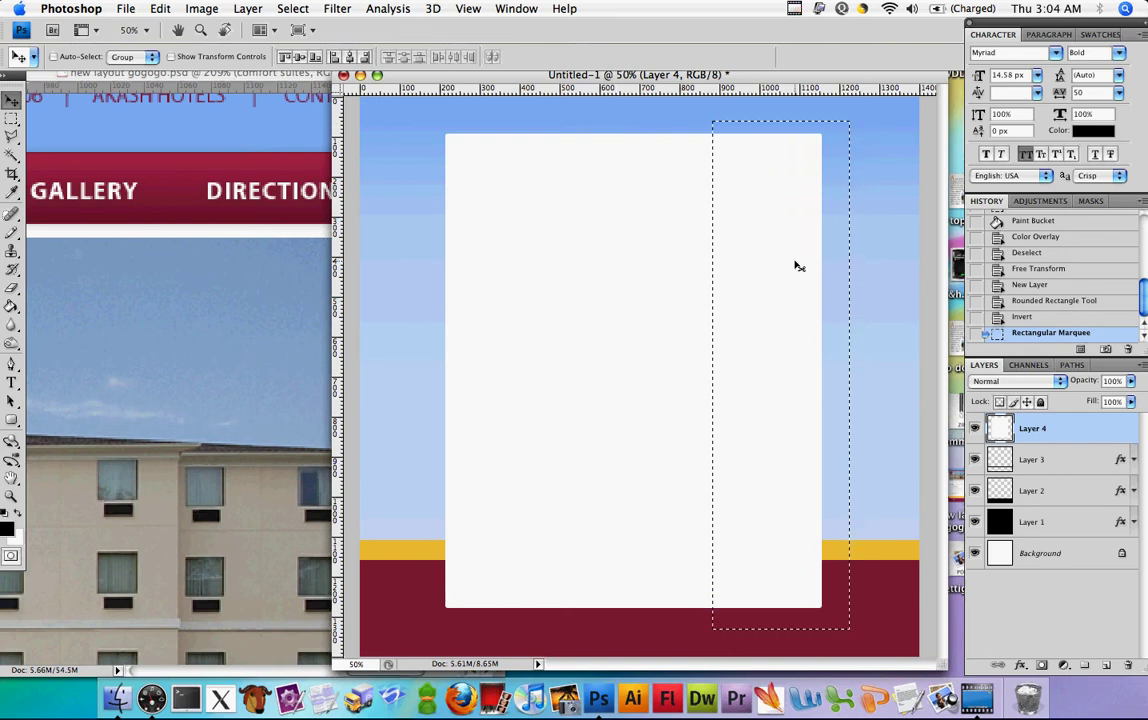
{"action": "key", "text": "Right"}
{"action": "key", "text": "Right"}
{"action": "key", "text": "Right"}
{"action": "key", "text": "Right"}
{"action": "key", "text": "Right"}
{"action": "key", "text": "Right"}
{"action": "key", "text": "Right"}
{"action": "key", "text": "Right"}
{"action": "key", "text": "Right"}
{"action": "key", "text": "Right"}
{"action": "key", "text": "Right"}
{"action": "key", "text": "Right"}
{"action": "key", "text": "Right"}
{"action": "key", "text": "Right"}
{"action": "key", "text": "Right"}
{"action": "key", "text": "Right"}
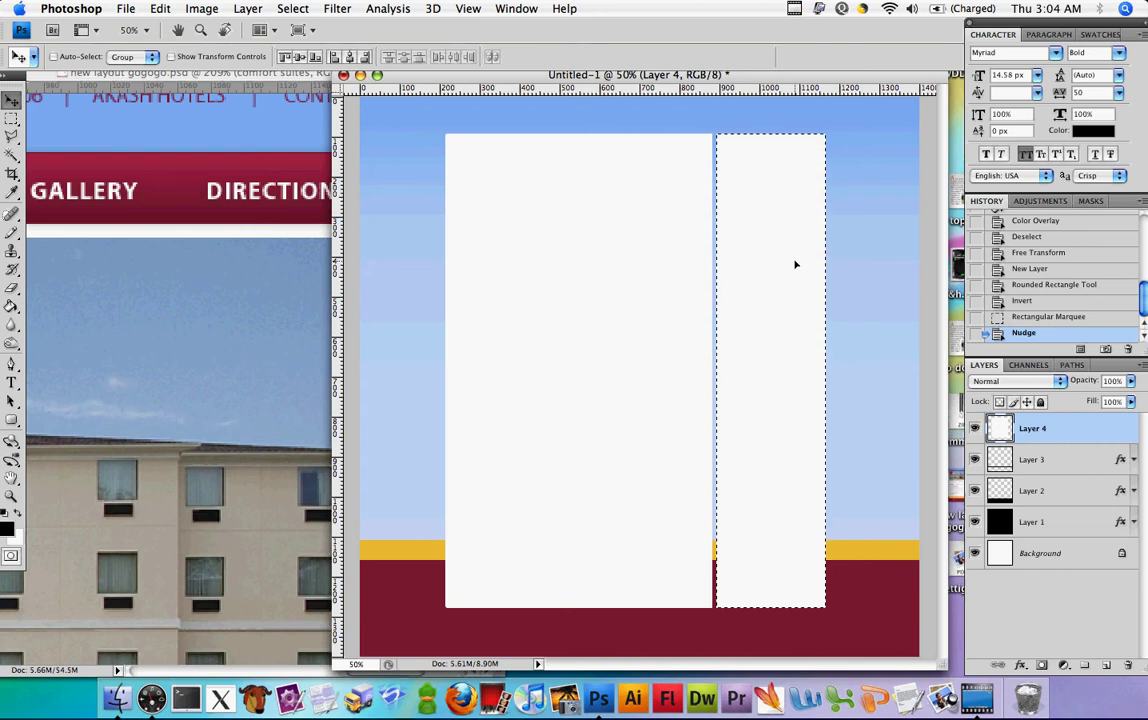
{"action": "key", "text": "Right"}
{"action": "key", "text": "Right"}
{"action": "key", "text": "Right"}
{"action": "key", "text": "Right"}
{"action": "key", "text": "Right"}
{"action": "key", "text": "Right"}
{"action": "key", "text": "Right"}
{"action": "key", "text": "Right"}
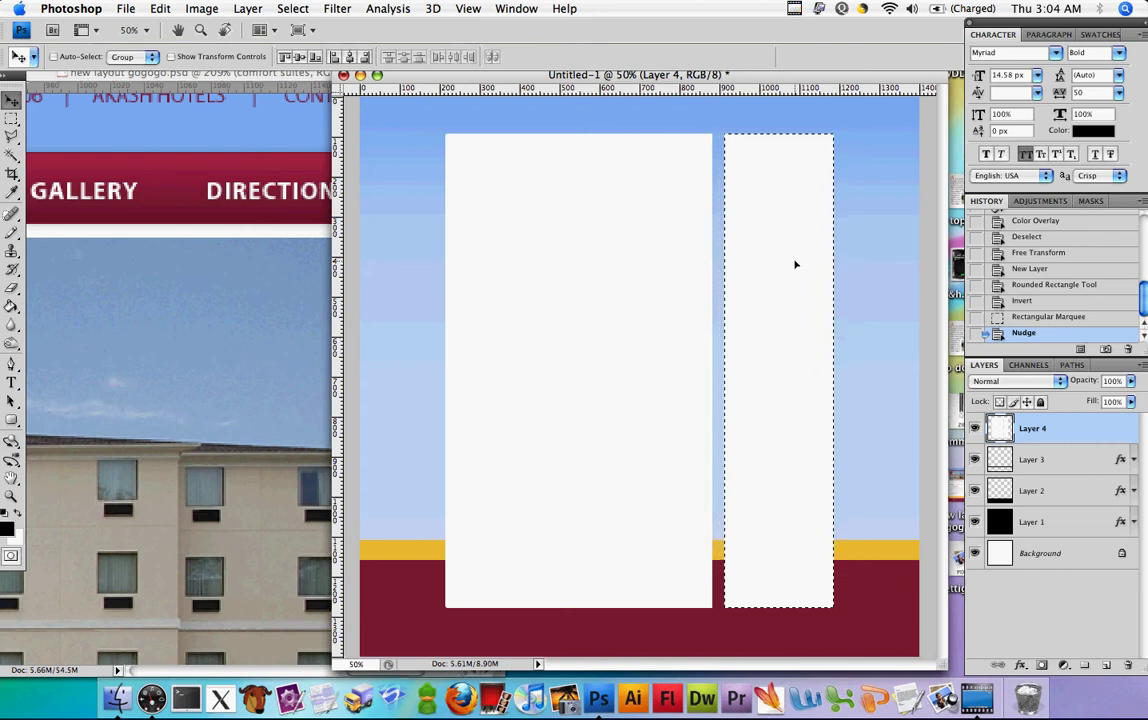
Step: Deselect the nudged section and check the white panel's overall width with Free Transform
{"action": "key", "text": "ctrl+d"}
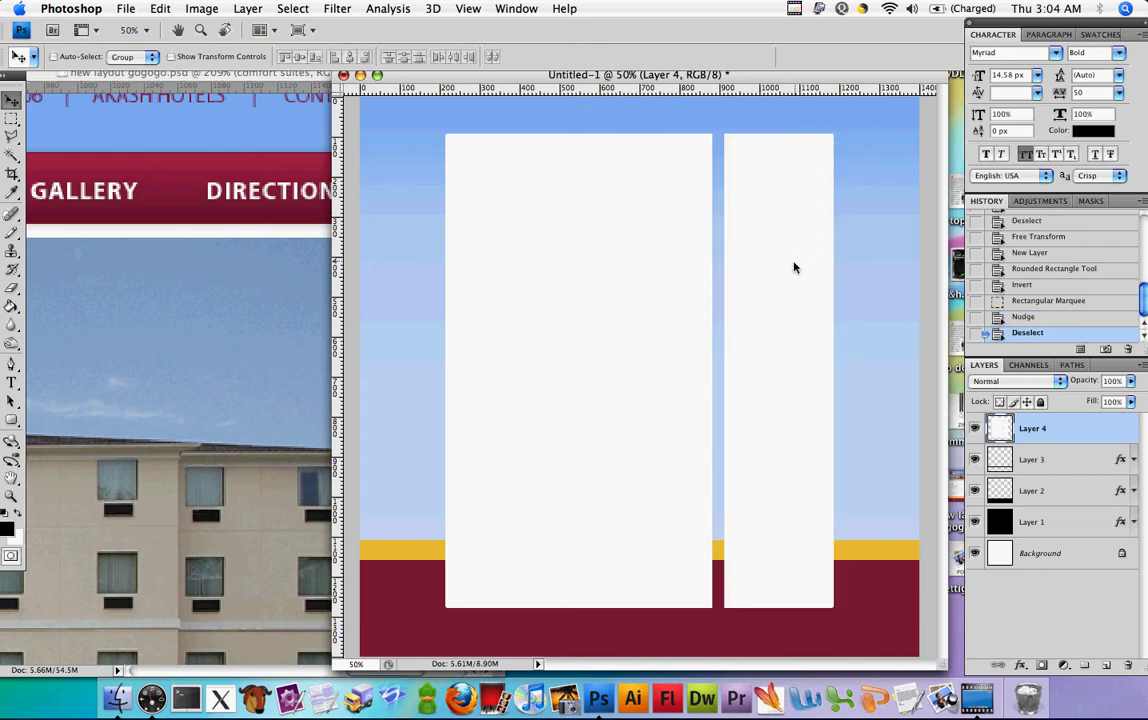
{"action": "key", "text": "ctrl+t"}
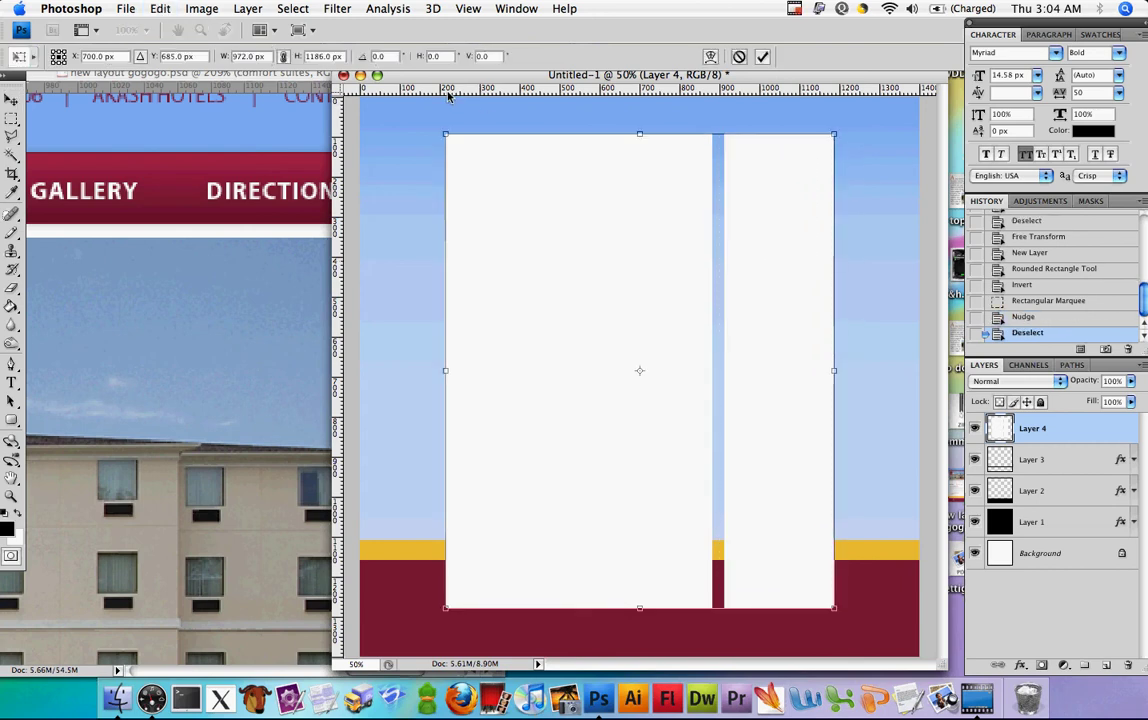
{"action": "left_click", "coordinate": [741, 57]}
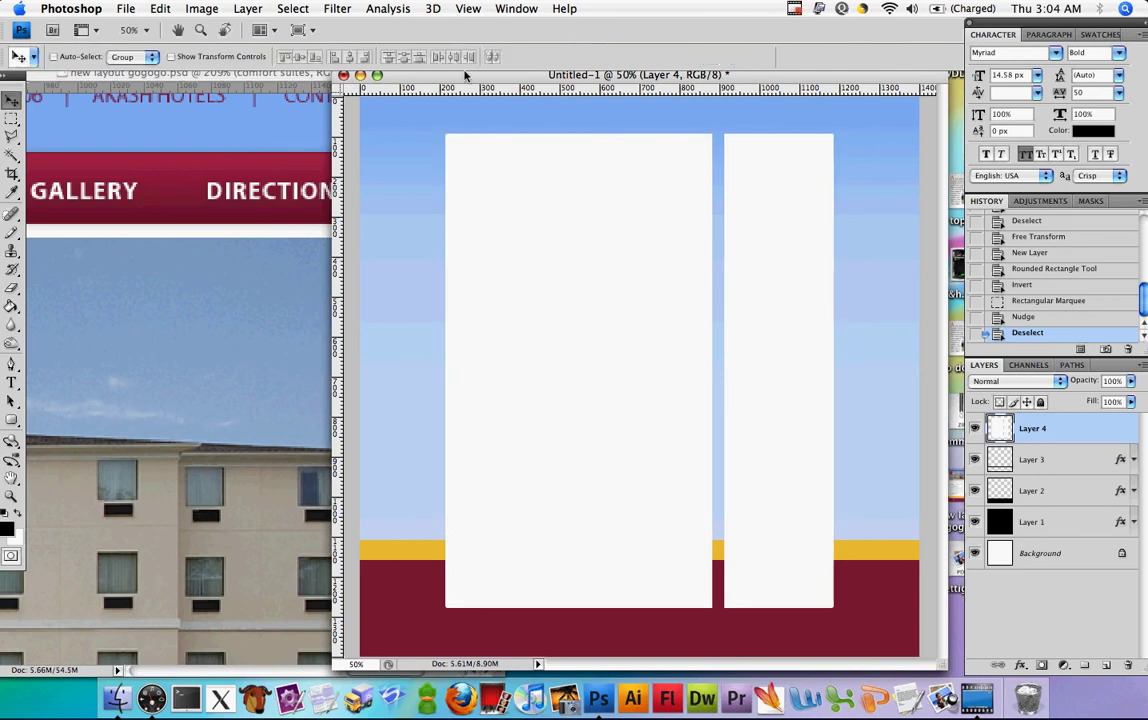
Step: Select the panel's right-hand section again, nudge it another 30 px to the right, and check the overall width with Free Transform
{"action": "left_click", "coordinate": [11, 117]}
{"action": "left_click_drag", "start_coordinate": [865, 118], "coordinate": [719, 646]}
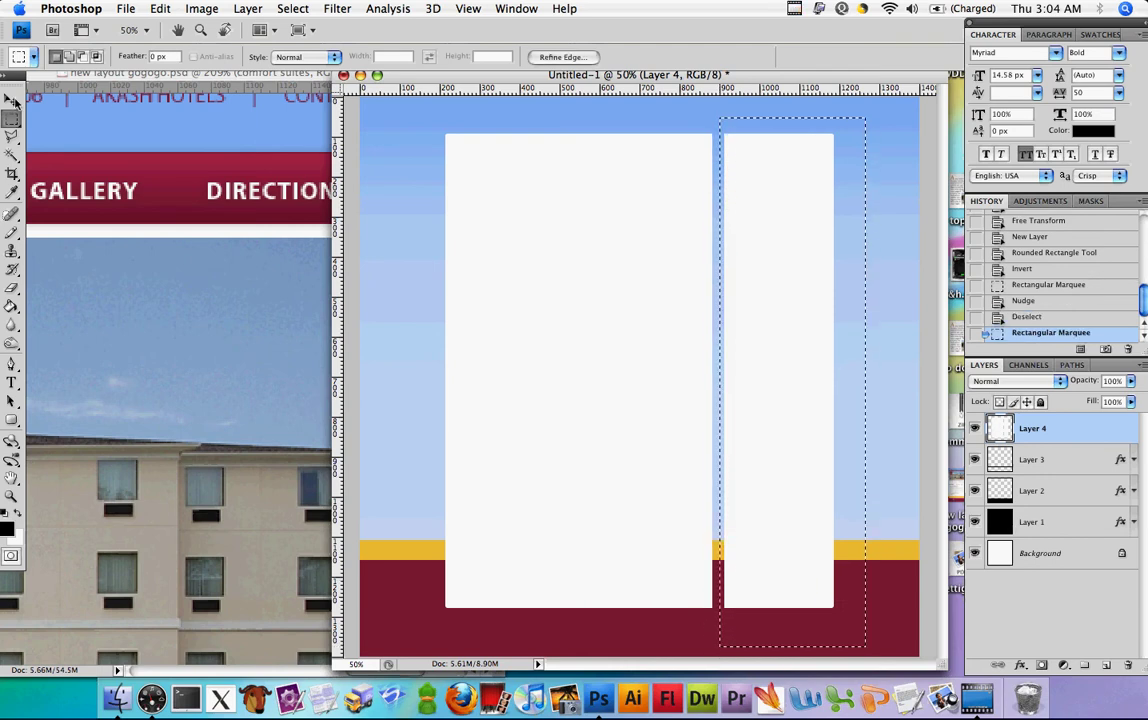
{"action": "left_click", "coordinate": [13, 100]}
{"action": "key", "text": "shift+Right"}
{"action": "key", "text": "shift+Right"}
{"action": "key", "text": "shift+Right"}
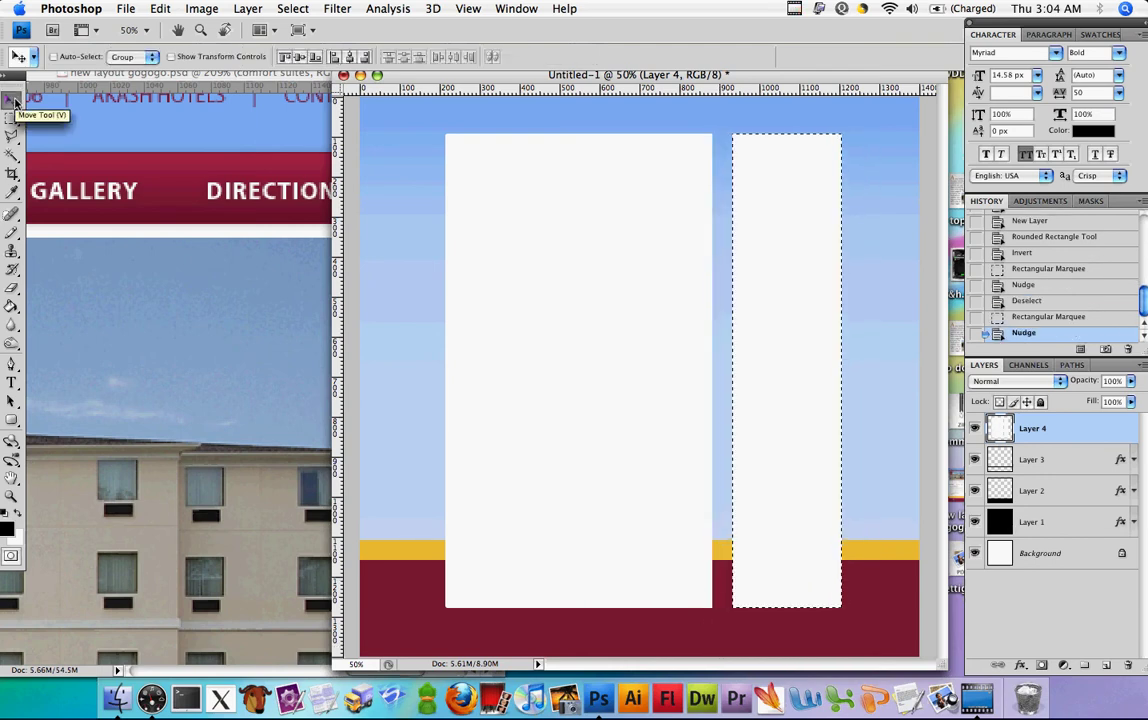
{"action": "key", "text": "ctrl+d"}
{"action": "key", "text": "ctrl+t"}
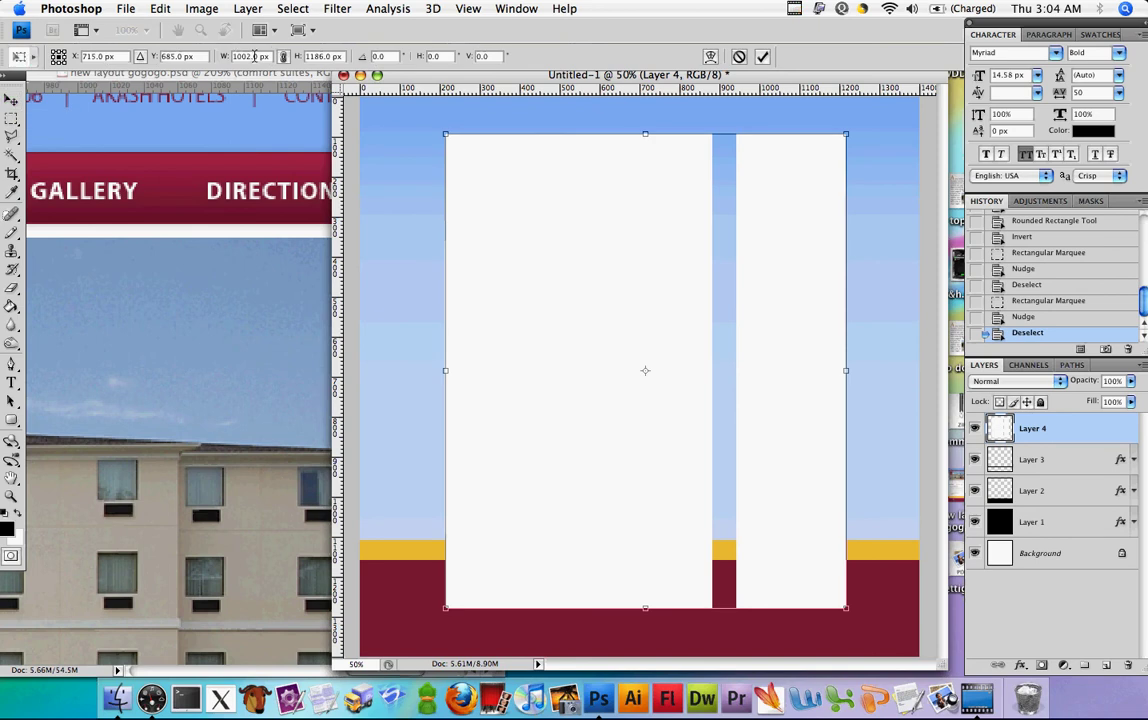
{"action": "left_click", "coordinate": [739, 56]}
Step: Select the right-hand section and nudge it 4 px to the left, checking the panel's overall width with Free Transform
{"action": "left_click", "coordinate": [11, 118]}
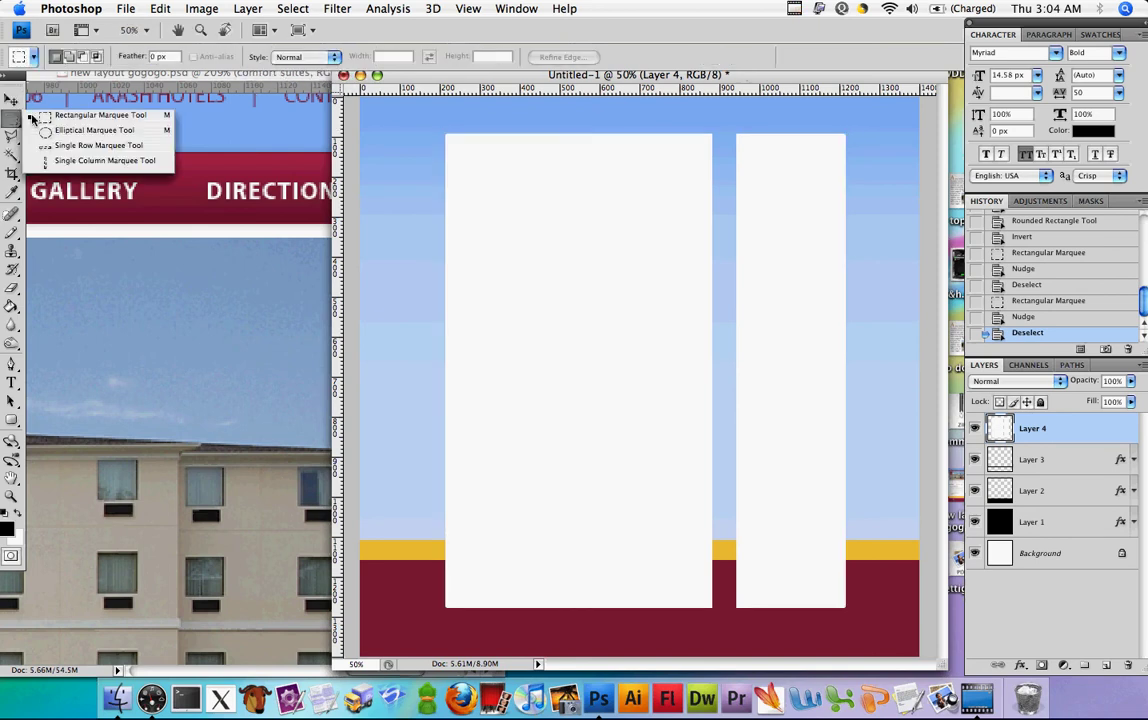
{"action": "left_click", "coordinate": [90, 115]}
{"action": "left_click_drag", "start_coordinate": [890, 118], "coordinate": [729, 624]}
{"action": "left_click", "coordinate": [12, 98]}
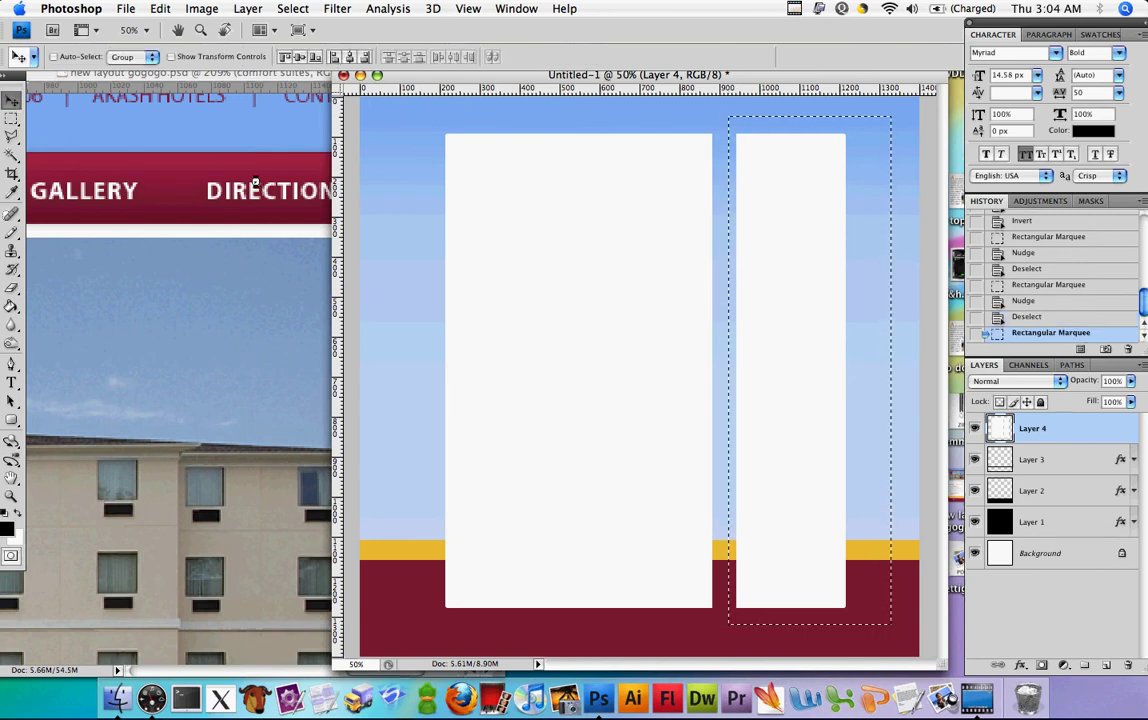
{"action": "key", "text": "Left"}
{"action": "key", "text": "Left"}
{"action": "key", "text": "Left"}
{"action": "key", "text": "Left"}
{"action": "key", "text": "super+d"}
{"action": "key", "text": "super+t"}
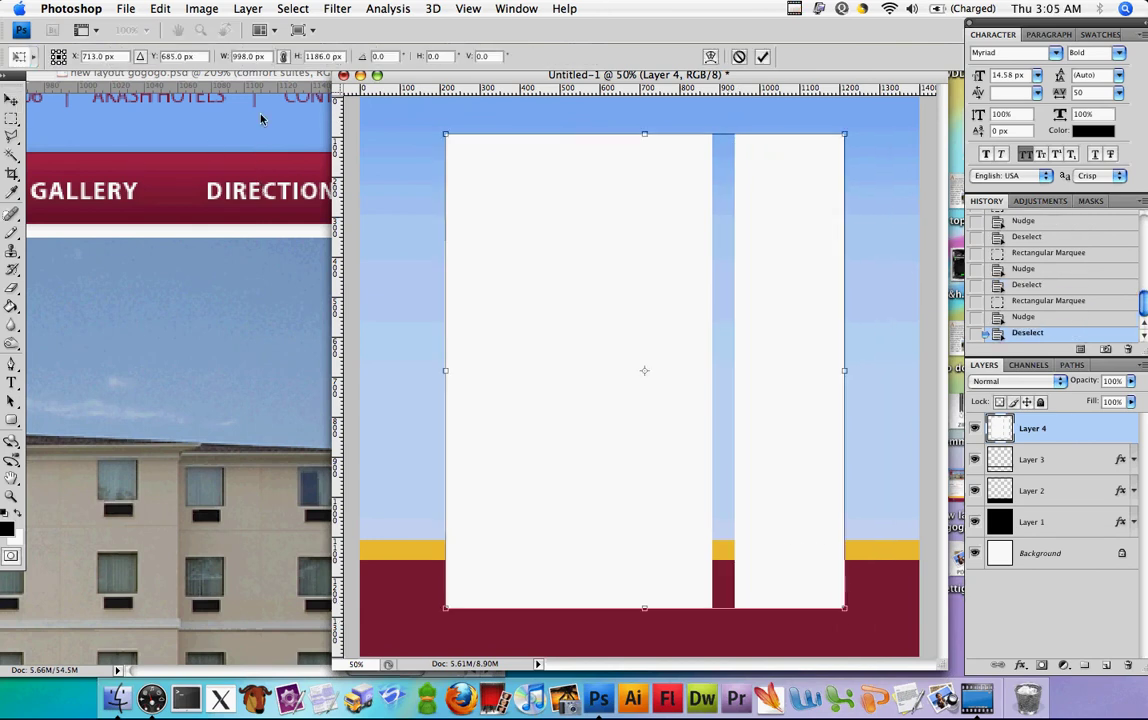
{"action": "left_click", "coordinate": [739, 56]}
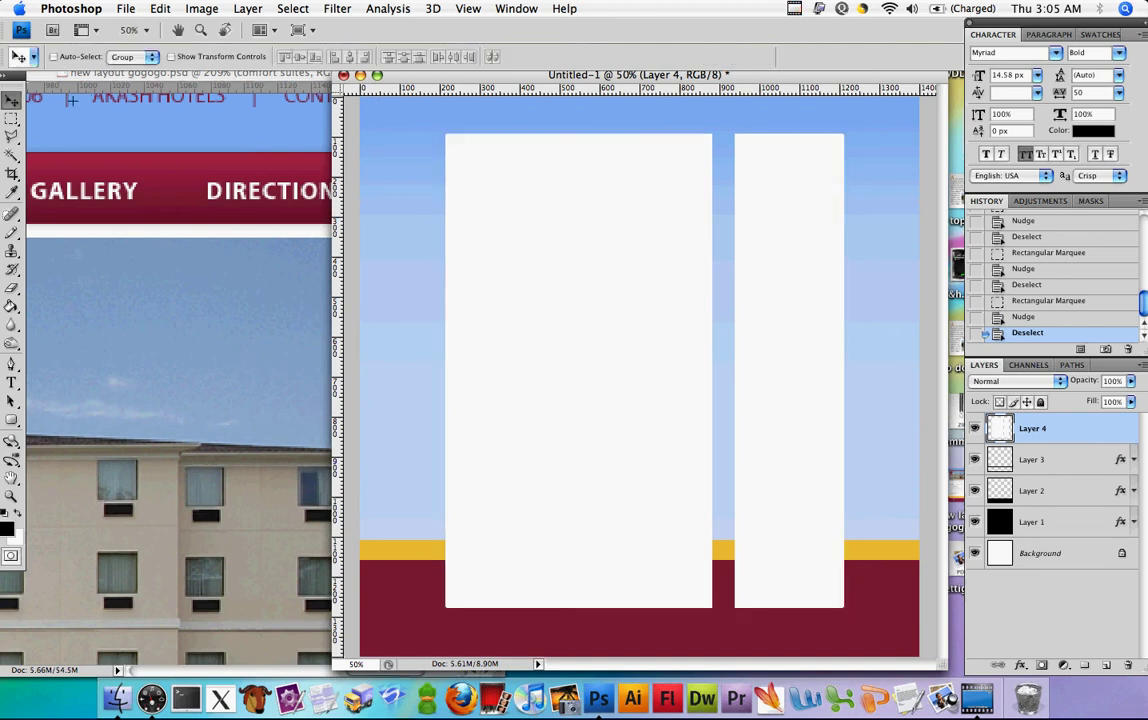
Step: Nudge the right-hand section 2 px to the right for an overall panel width of 1000 px and check it with Free Transform
{"action": "left_click", "coordinate": [12, 117]}
{"action": "left_click_drag", "start_coordinate": [883, 118], "coordinate": [717, 643]}
{"action": "left_click", "coordinate": [10, 103]}
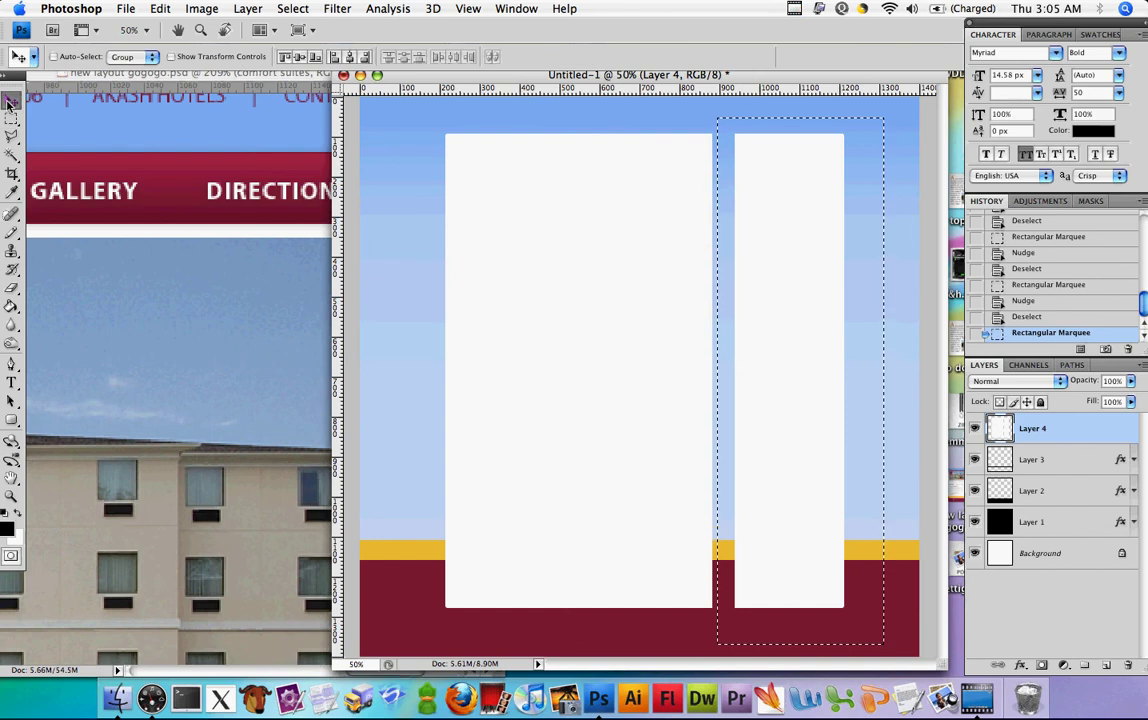
{"action": "key", "text": "Right"}
{"action": "key", "text": "super+d"}
{"action": "key", "text": "super+t"}
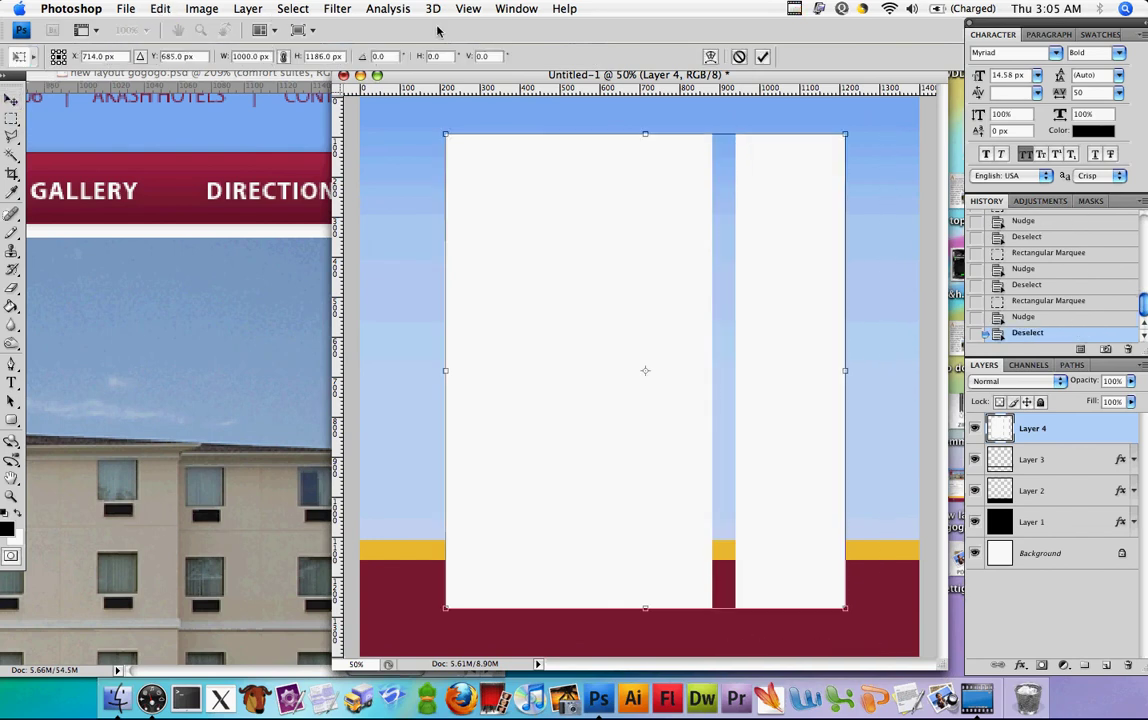
{"action": "left_click", "coordinate": [738, 57]}
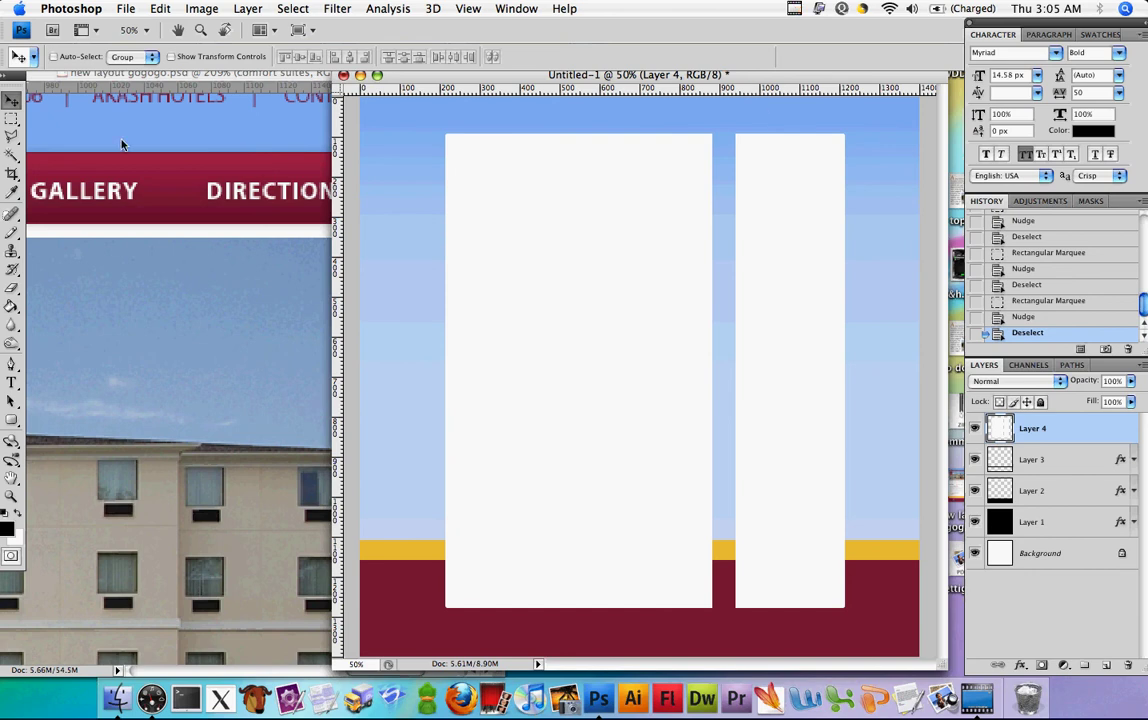
Step: Select a strip about 120 px wide along the right-hand section's inner edge and nudge a copy of it left across the gap
{"action": "left_click", "coordinate": [13, 118]}
{"action": "left_click_drag", "start_coordinate": [861, 87], "coordinate": [808, 82]}
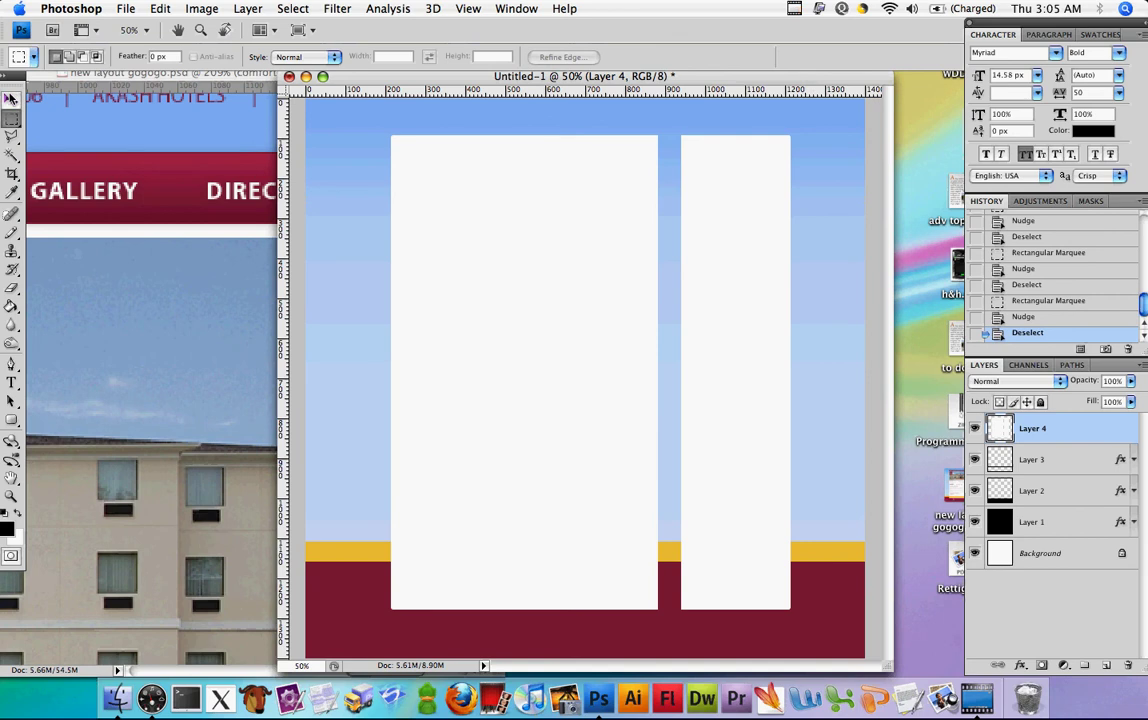
{"action": "left_click", "coordinate": [9, 97]}
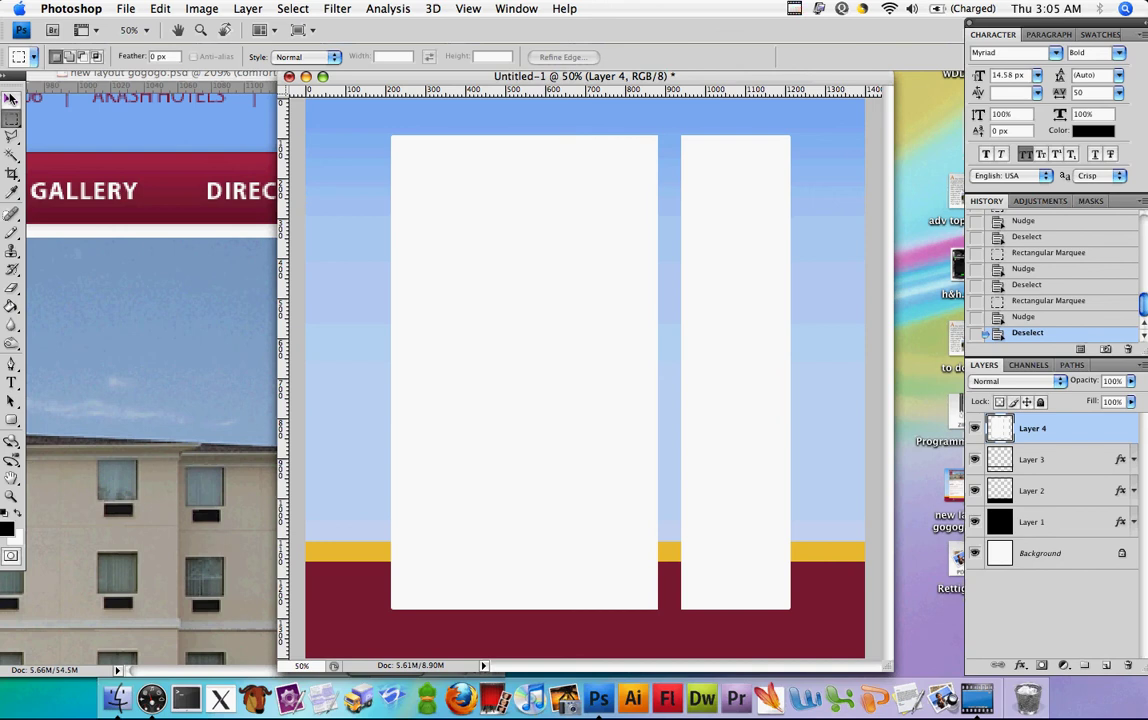
{"action": "left_click_drag", "start_coordinate": [609, 75], "coordinate": [551, 73]}
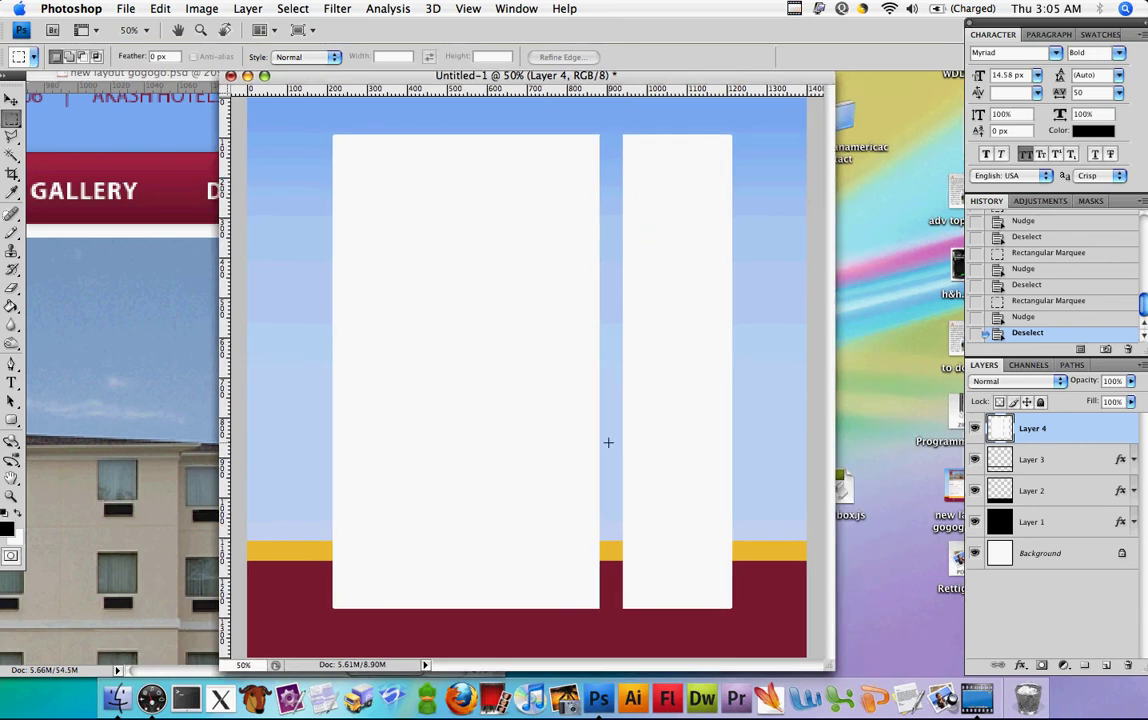
{"action": "left_click_drag", "start_coordinate": [621, 113], "coordinate": [620, 161]}
{"action": "left_click", "coordinate": [630, 115]}
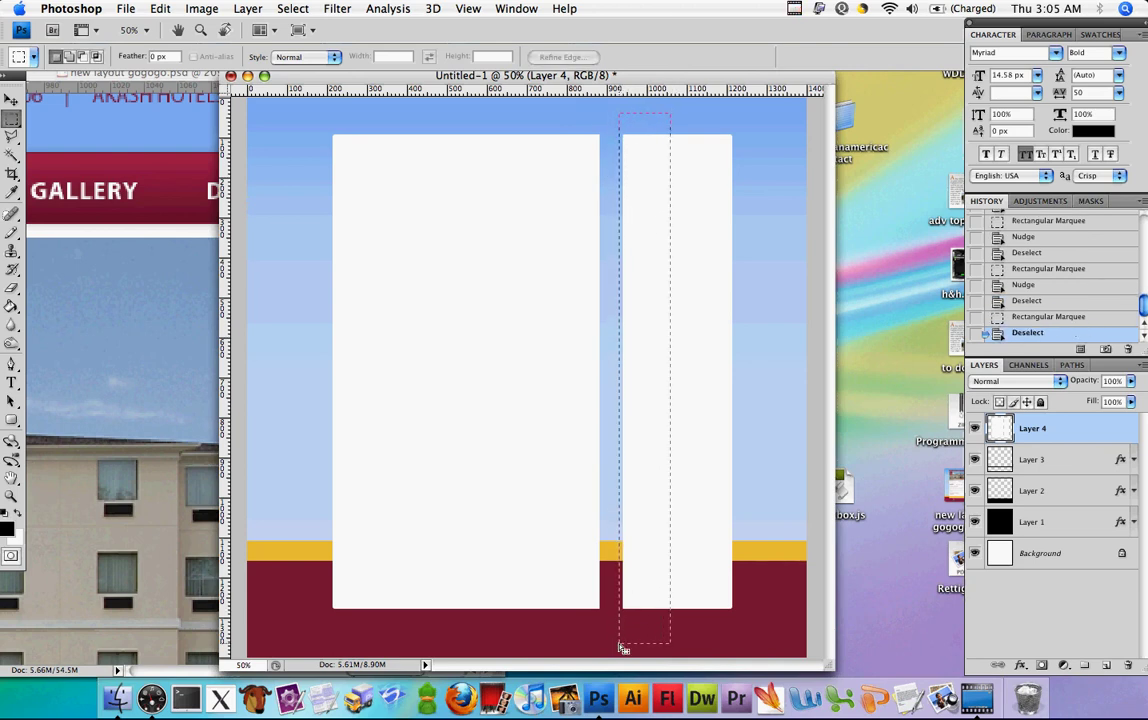
{"action": "left_click_drag", "start_coordinate": [622, 648], "coordinate": [622, 646]}
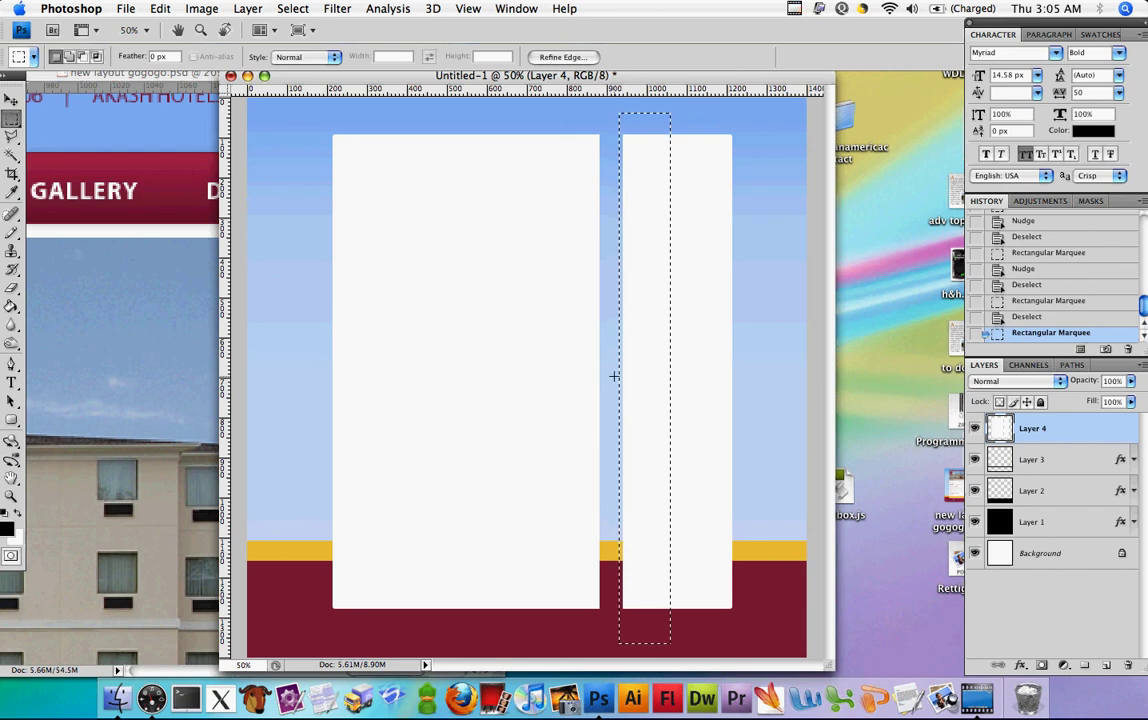
{"action": "left_click", "coordinate": [10, 98]}
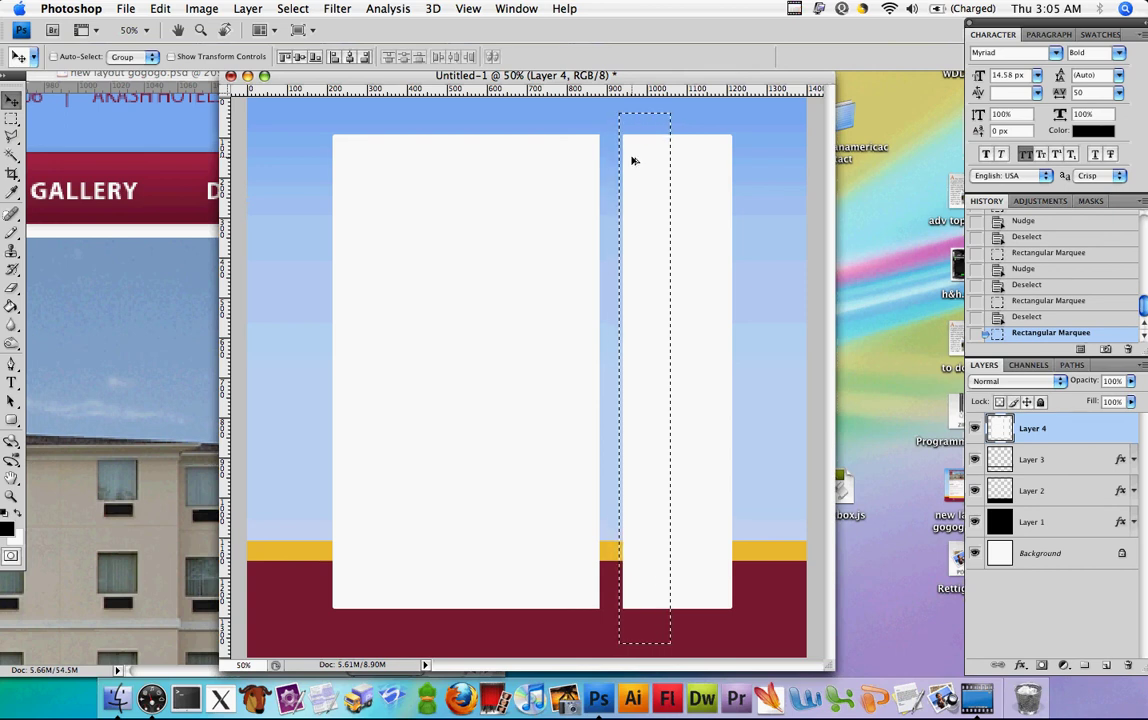
{"action": "key", "text": "Left"}
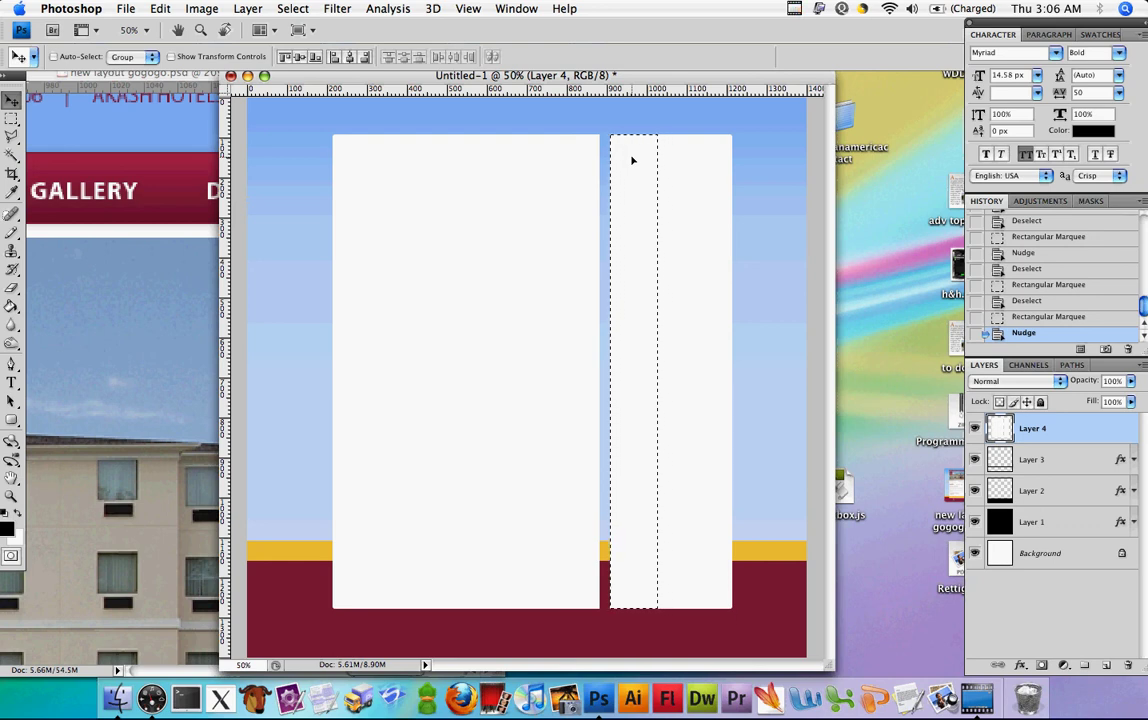
{"action": "key", "text": "Left"}
{"action": "key", "text": "Left"}
{"action": "key", "text": "Left"}
{"action": "key", "text": "Left"}
{"action": "key", "text": "Left"}
{"action": "key", "text": "Left"}
{"action": "key", "text": "Left"}
{"action": "key", "text": "Left"}
{"action": "key", "text": "Left"}
{"action": "key", "text": "Left"}
{"action": "key", "text": "Left"}
{"action": "key", "text": "Left"}
{"action": "key", "text": "Left"}
{"action": "key", "text": "Left"}
{"action": "key", "text": "Left"}
{"action": "key", "text": "Left"}
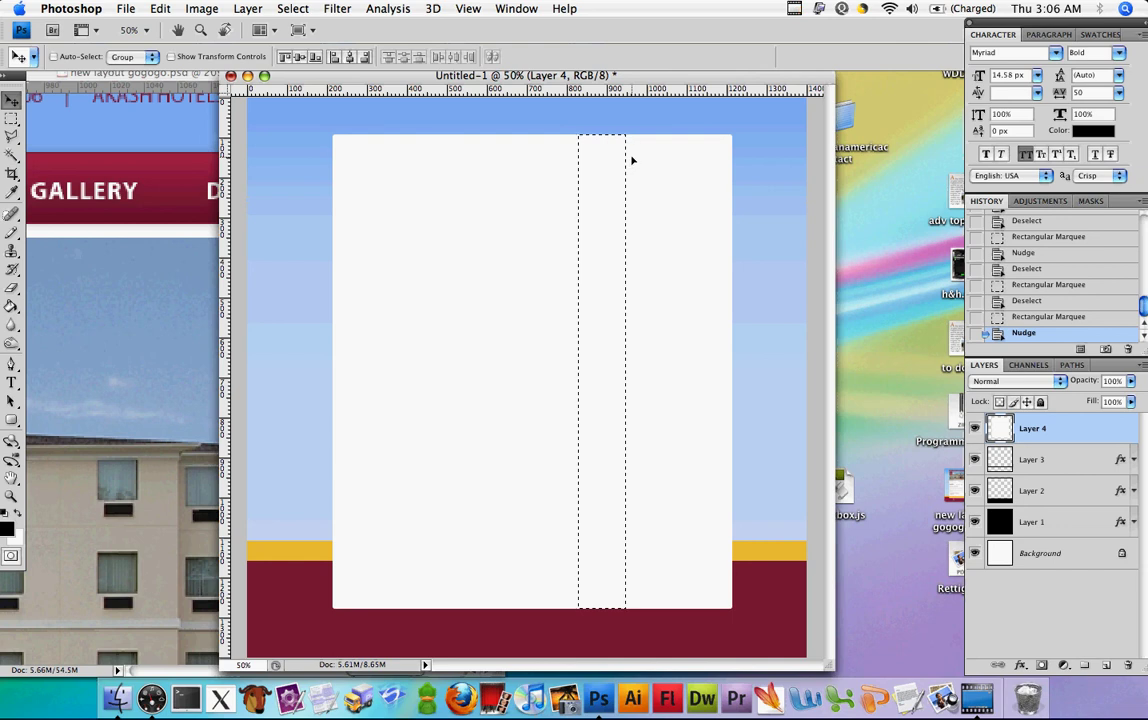
Step: Nudge the copied strip about 20 px back to the right within the panel and deselect it
{"action": "key", "text": "Right"}
{"action": "key", "text": "Right"}
{"action": "key", "text": "Right"}
{"action": "key", "text": "Right"}
{"action": "key", "text": "Right"}
{"action": "key", "text": "Right"}
{"action": "key", "text": "Right"}
{"action": "key", "text": "Right"}
{"action": "key", "text": "Right"}
{"action": "key", "text": "Right"}
{"action": "key", "text": "Right"}
{"action": "key", "text": "Right"}
{"action": "key", "text": "Right"}
{"action": "key", "text": "Right"}
{"action": "key", "text": "Right"}
{"action": "key", "text": "Right"}
{"action": "left_click", "coordinate": [292, 8]}
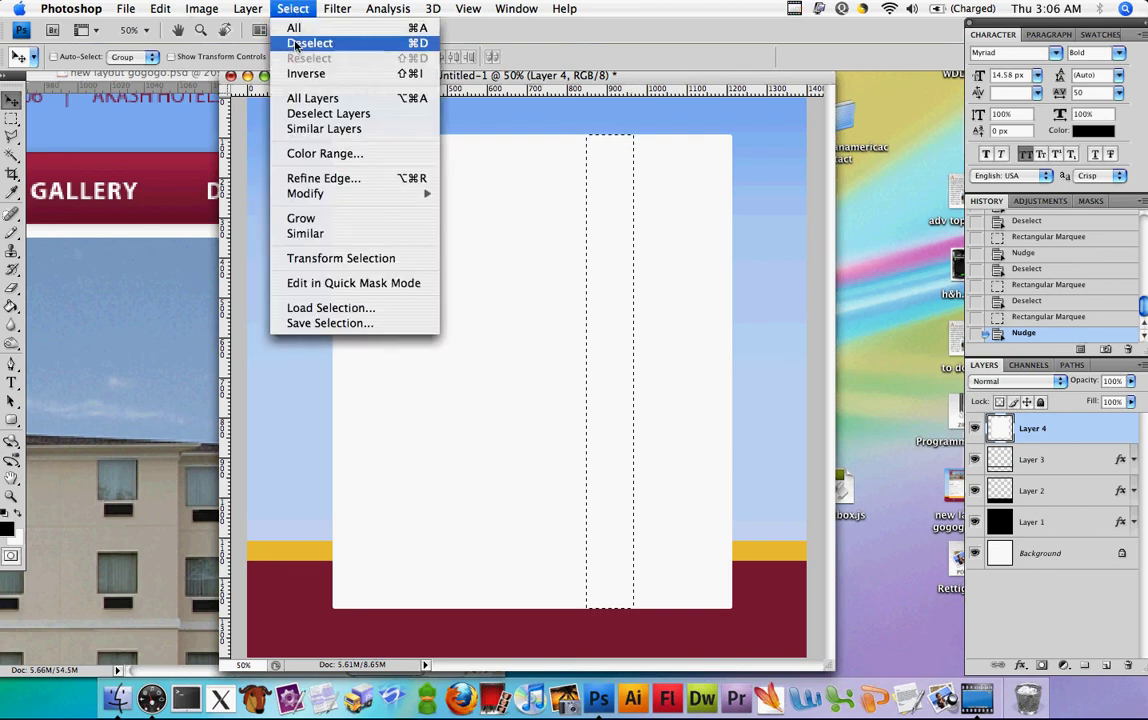
{"action": "left_click", "coordinate": [309, 43]}
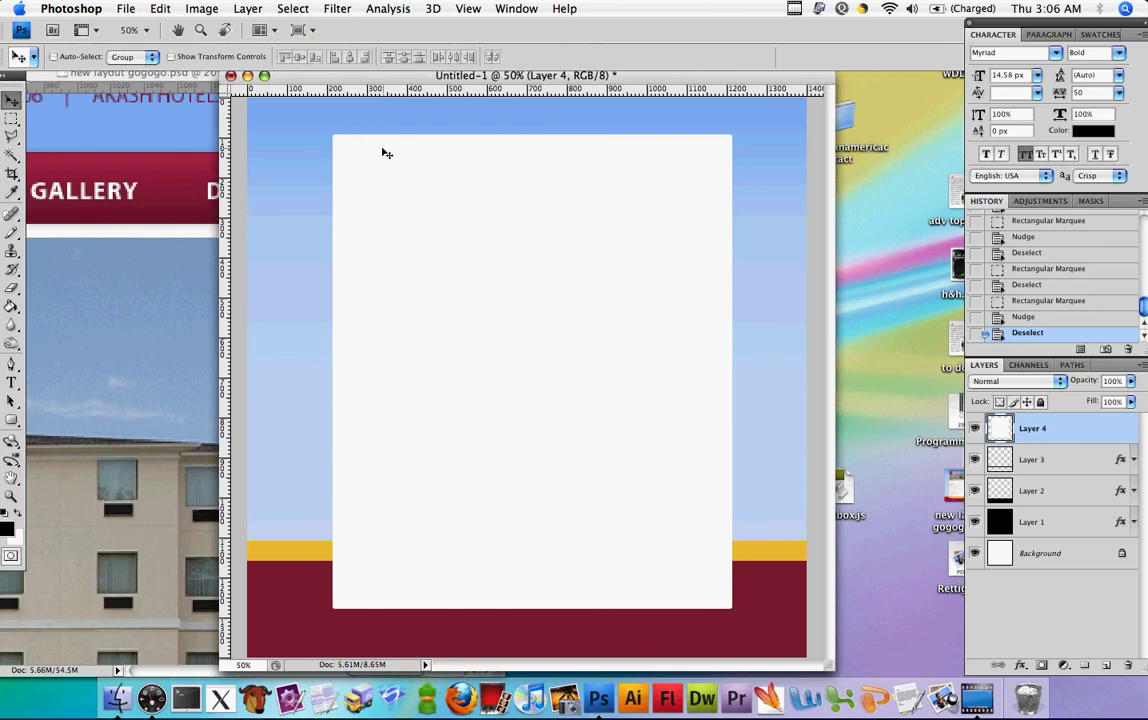
Step: Examine the white panel's lower right corner in the new layout gogogo.psd reference at 400% zoom
{"action": "left_click_drag", "start_coordinate": [280, 77], "coordinate": [421, 66]}
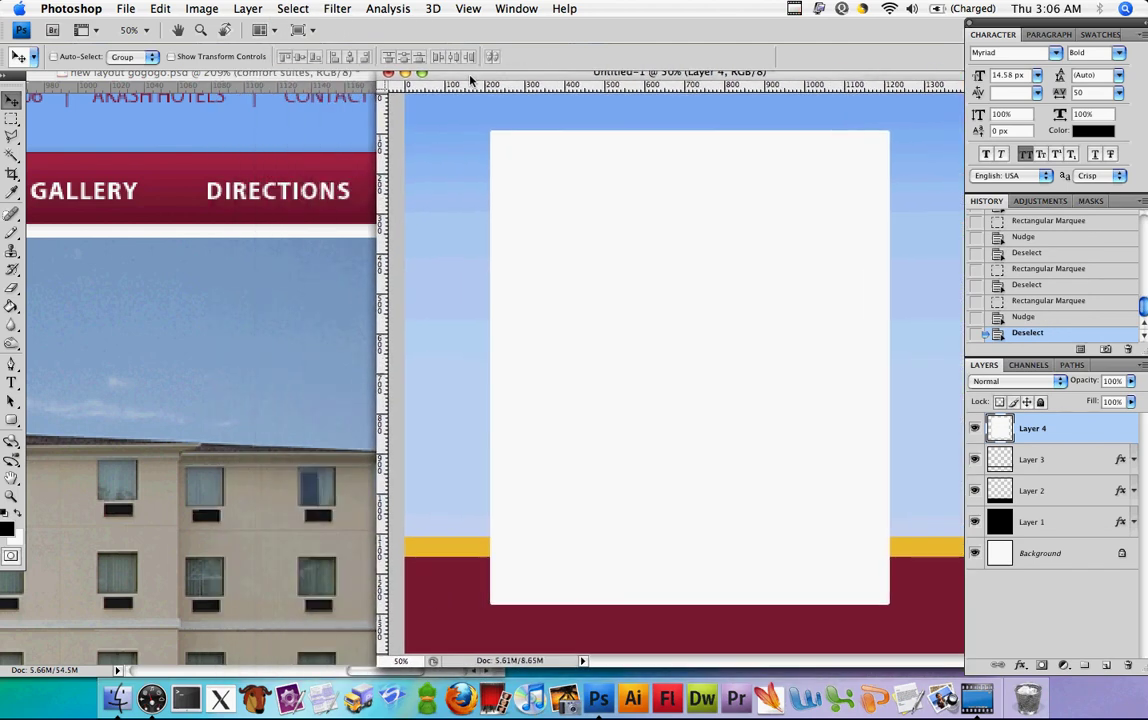
{"action": "left_click", "coordinate": [340, 74]}
{"action": "scroll", "coordinate": [290, 240], "scroll_direction": "down", "scroll_amount": 10}
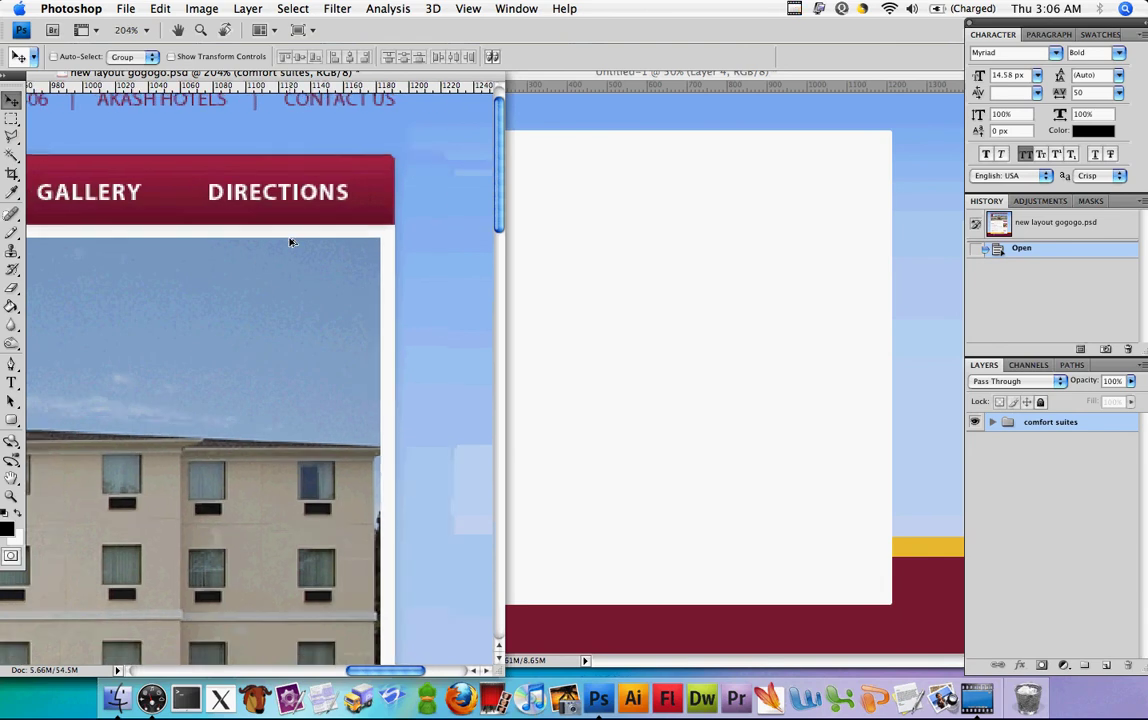
{"action": "scroll", "coordinate": [290, 240], "scroll_direction": "down", "scroll_amount": 2}
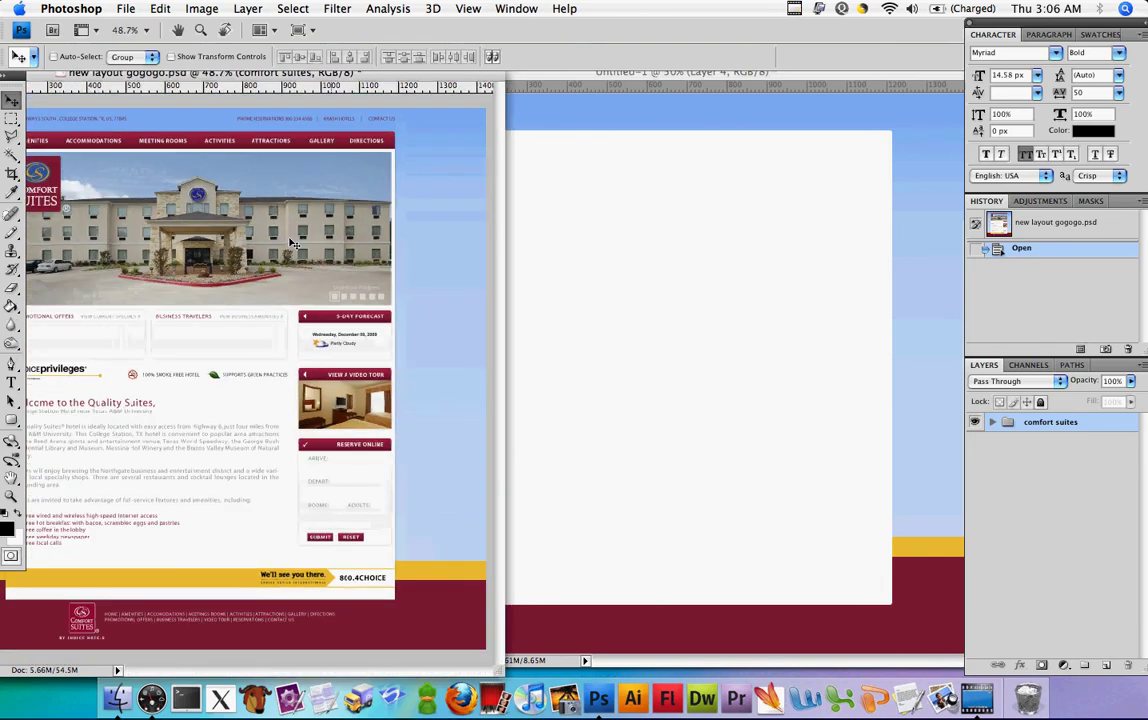
{"action": "key", "text": "z"}
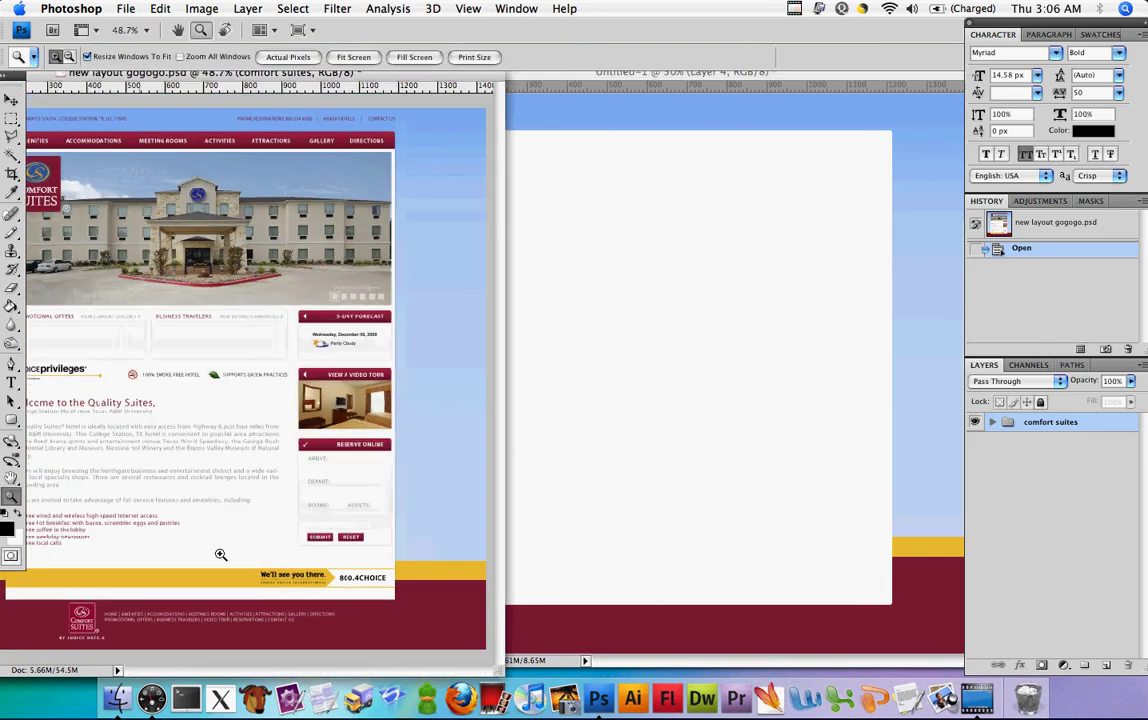
{"action": "left_click_drag", "start_coordinate": [412, 615], "coordinate": [354, 577]}
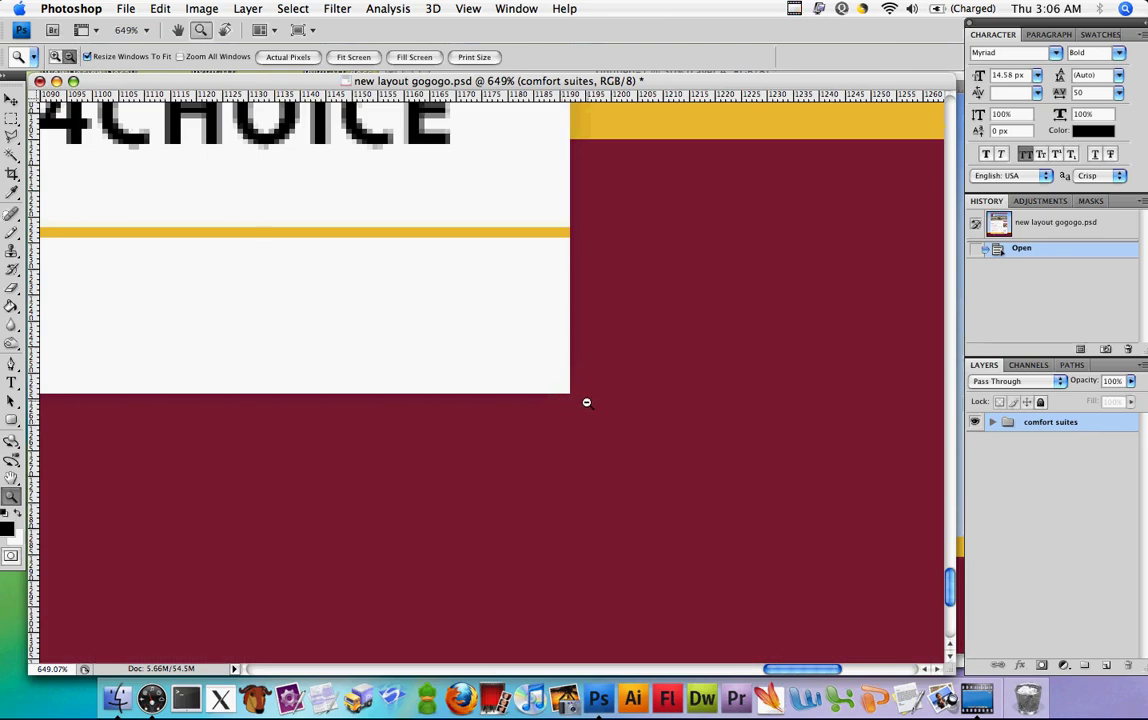
{"action": "left_click", "coordinate": [510, 408], "text": "alt"}
{"action": "left_click", "coordinate": [506, 410], "text": "alt"}
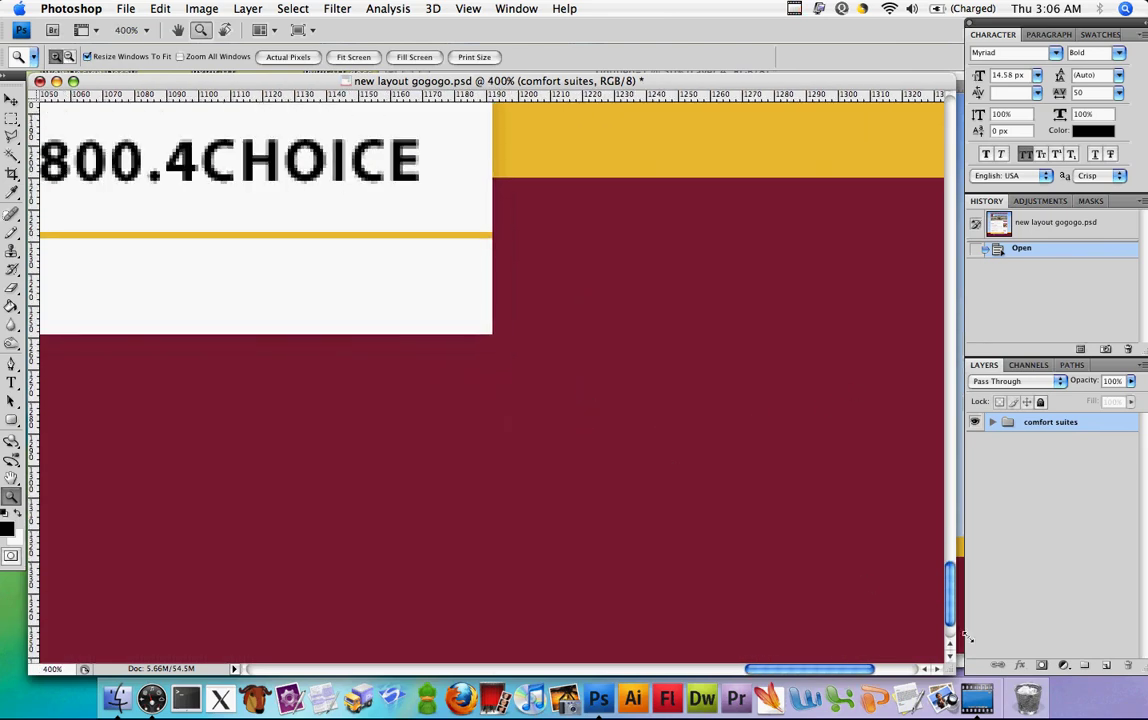
{"action": "left_click_drag", "start_coordinate": [945, 675], "coordinate": [380, 640]}
Step: Cut about 28 px off the white panel's rounded lower end in Untitled-1 using the Rectangular Marquee, leaving square corners, and deselect
{"action": "left_click", "coordinate": [779, 599]}
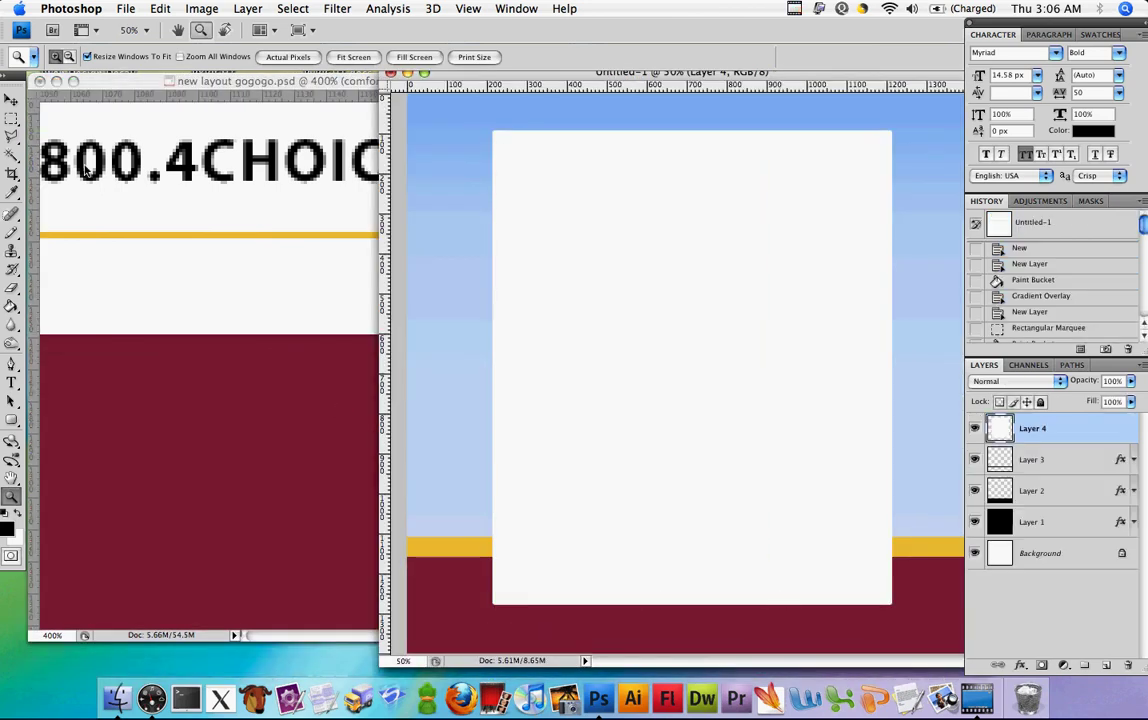
{"action": "left_click", "coordinate": [11, 118]}
{"action": "left_click_drag", "start_coordinate": [875, 614], "coordinate": [450, 594]}
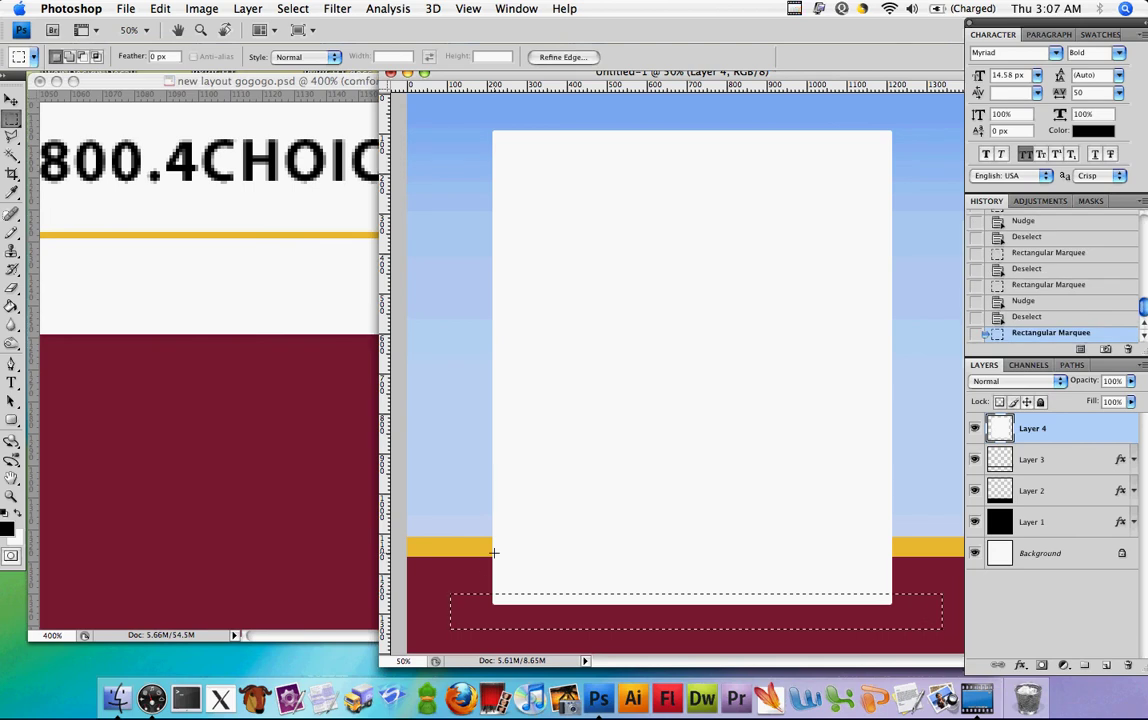
{"action": "key", "text": "Delete"}
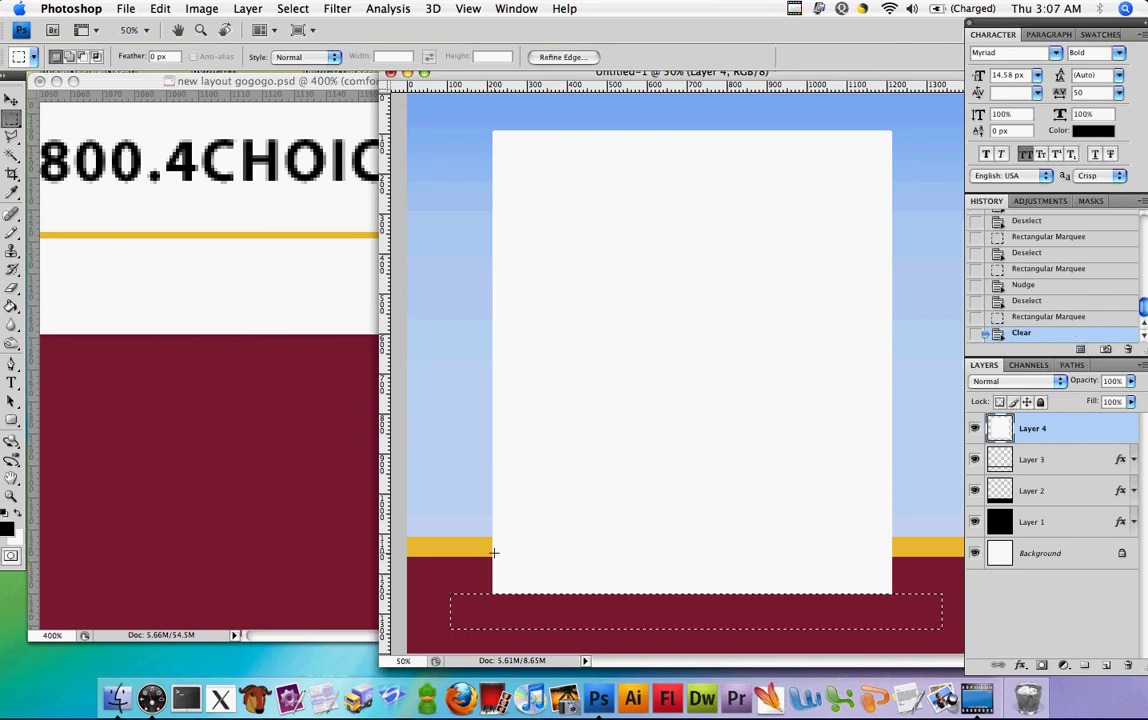
{"action": "key", "text": "super+d"}
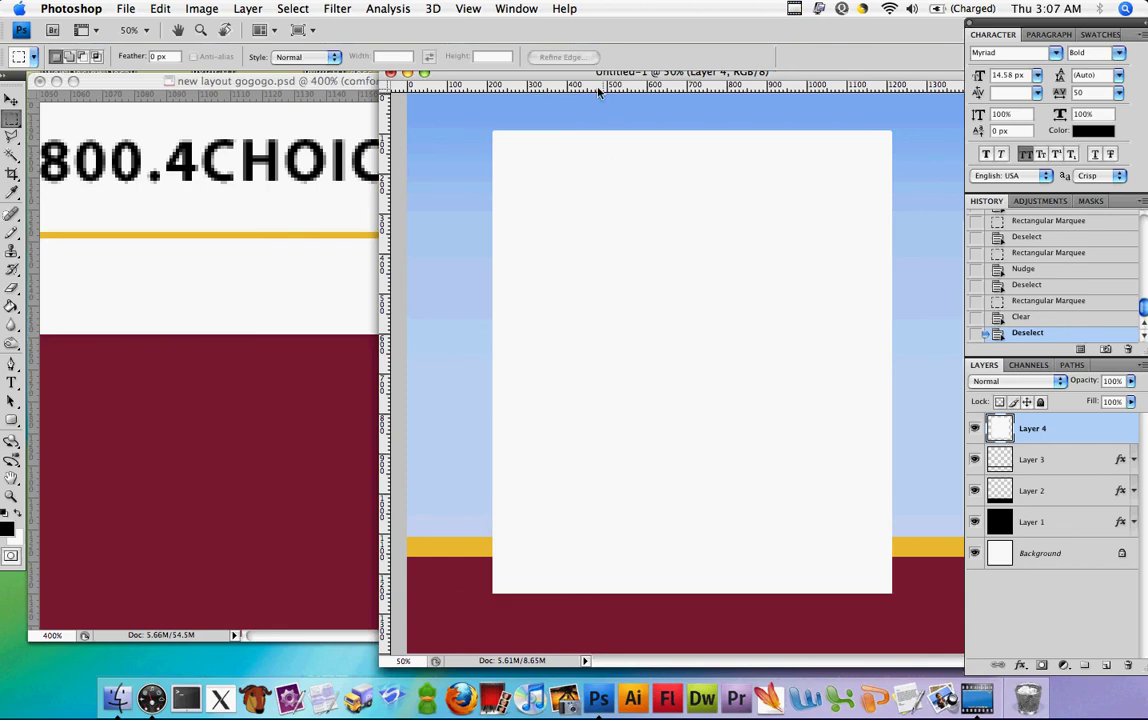
Step: Rearrange the two document windows and fit the entire new layout gogogo.psd reference in view
{"action": "mouse_move", "coordinate": [522, 73]}
{"action": "left_mouse_down"}
{"action": "mouse_move", "coordinate": [378, 73]}
{"action": "mouse_move", "coordinate": [511, 88]}
{"action": "left_mouse_up"}
{"action": "left_click_drag", "start_coordinate": [339, 86], "coordinate": [321, 86]}
{"action": "scroll", "coordinate": [441, 256], "scroll_direction": "up", "scroll_amount": 3}
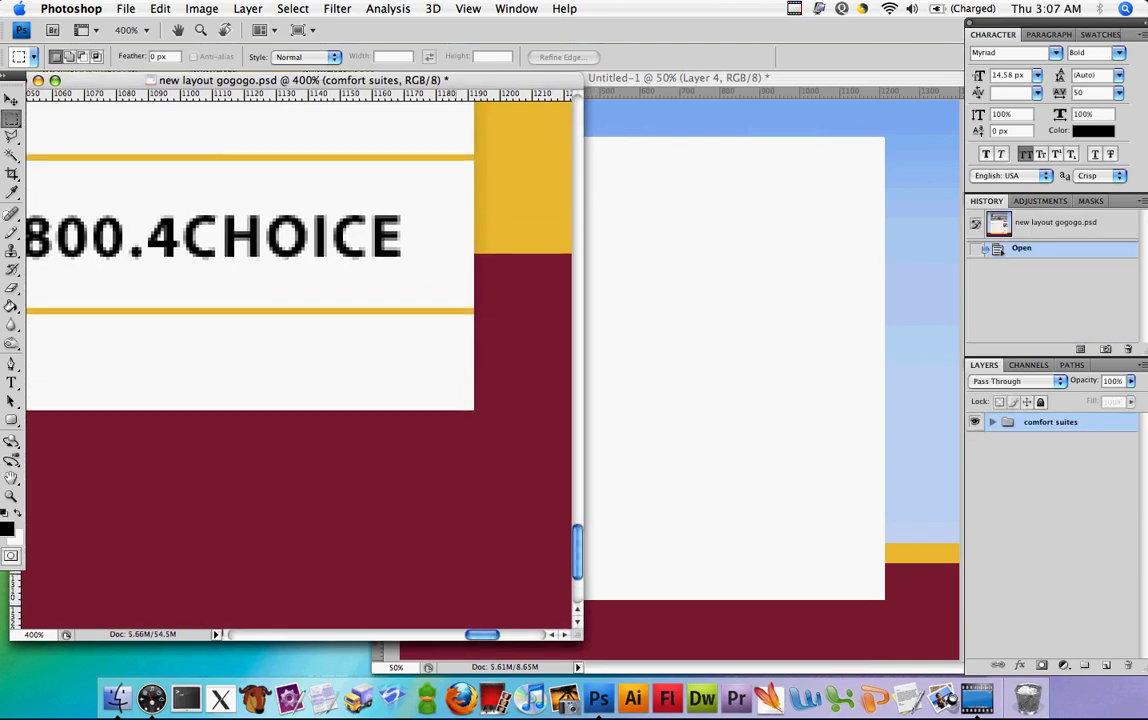
{"action": "key", "text": "super+0"}
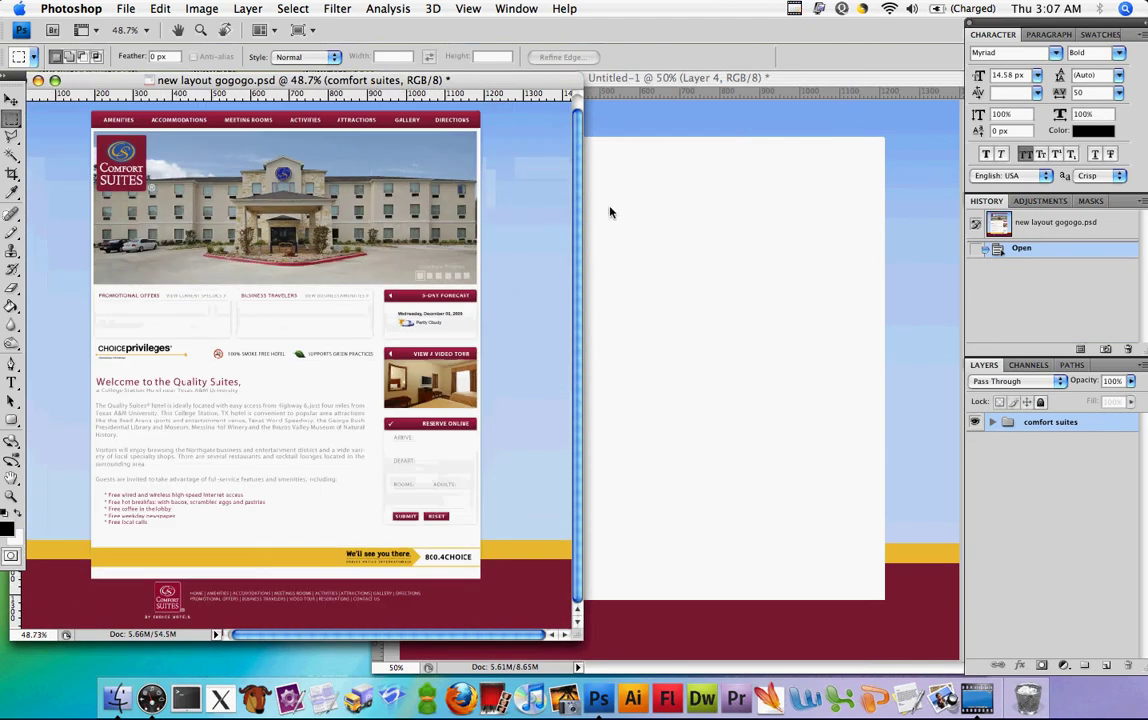
Step: Add an Outer Glow to Layer 4 in Untitled-1 with Normal blend mode and 10% opacity
{"action": "left_click", "coordinate": [661, 78]}
{"action": "right_click", "coordinate": [1000, 427]}
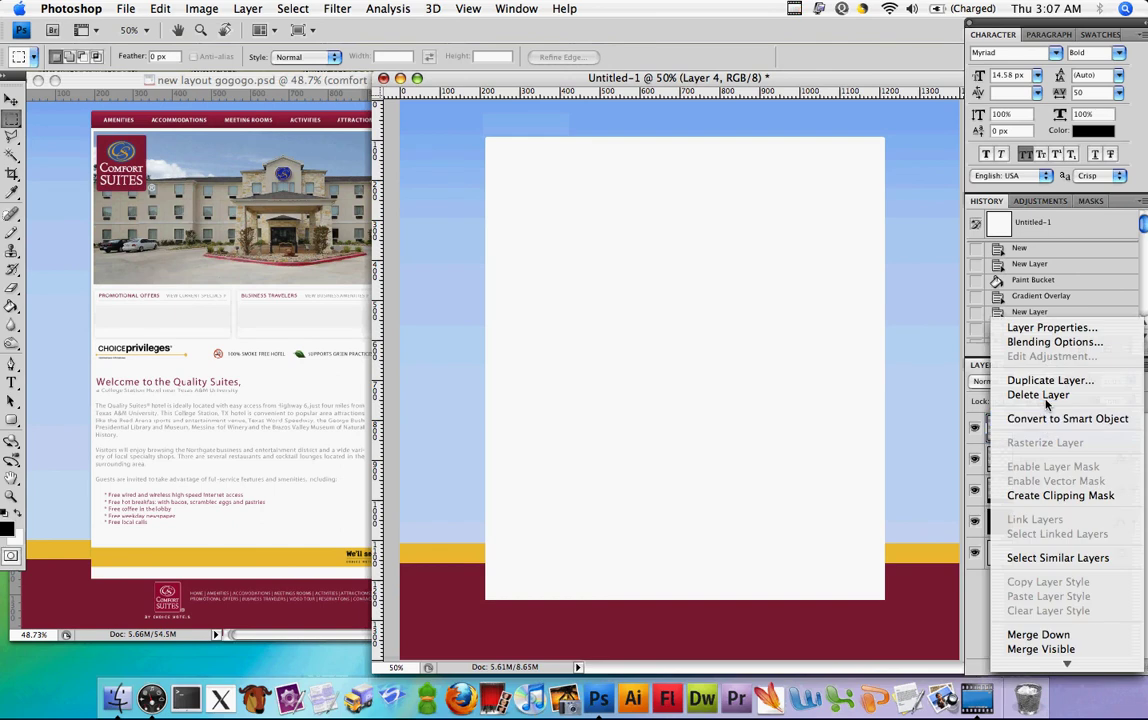
{"action": "left_click", "coordinate": [1044, 343]}
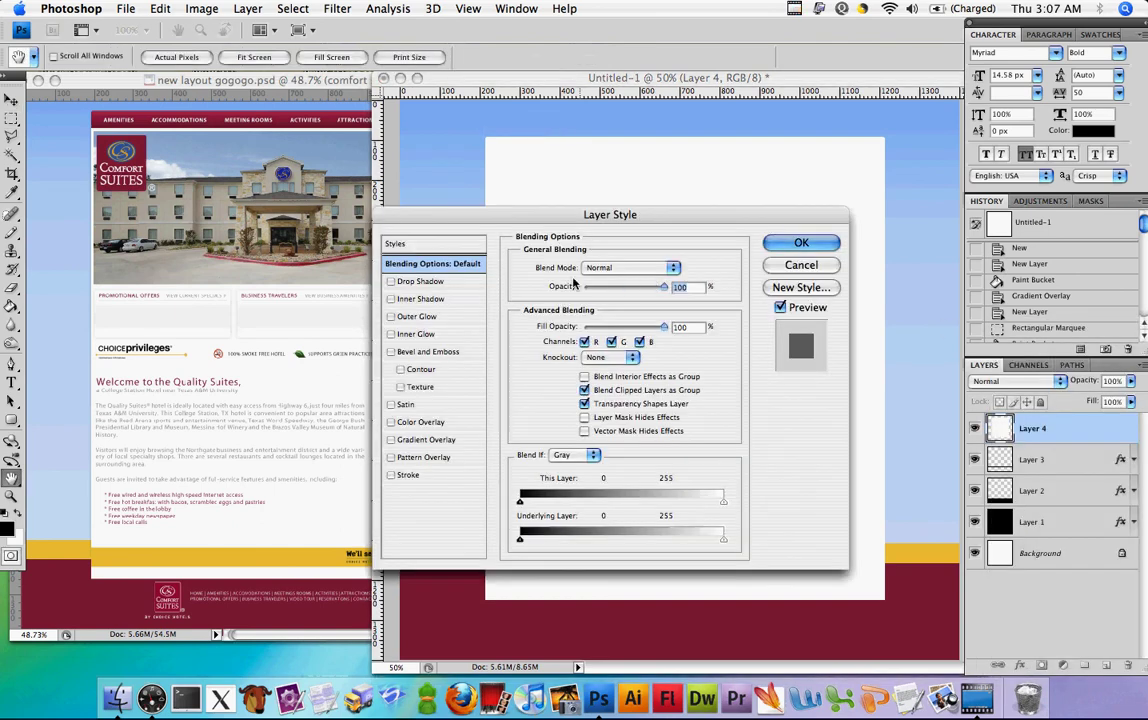
{"action": "left_click", "coordinate": [425, 317]}
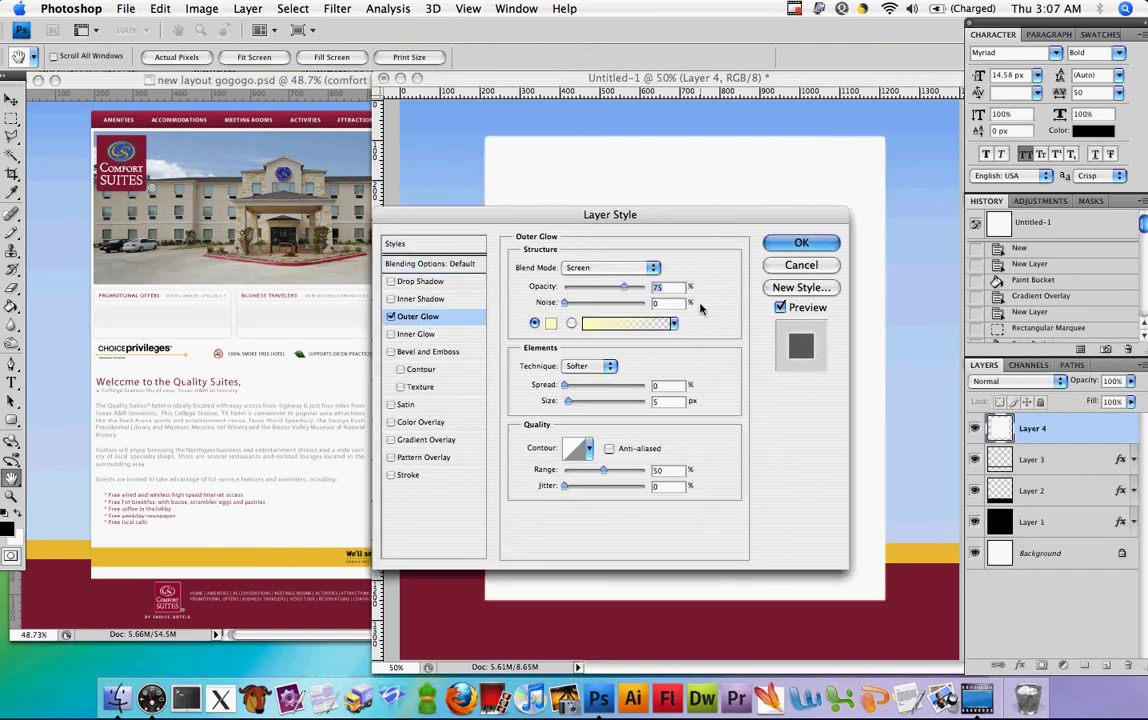
{"action": "left_click", "coordinate": [622, 269]}
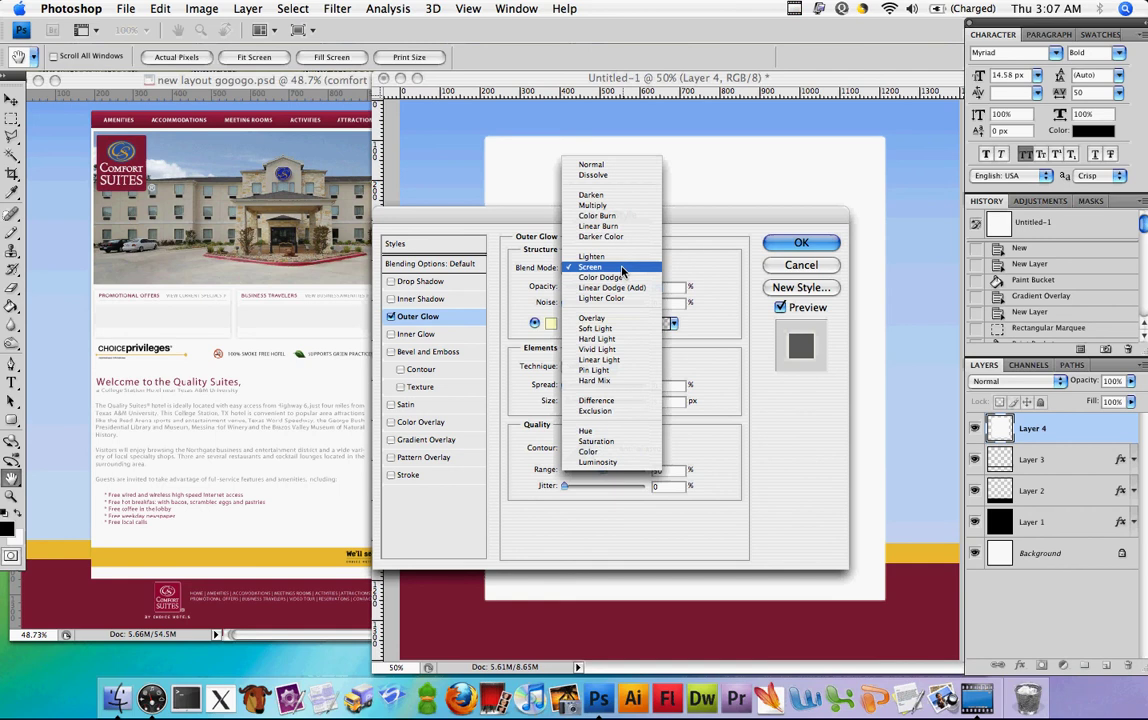
{"action": "left_click", "coordinate": [625, 166]}
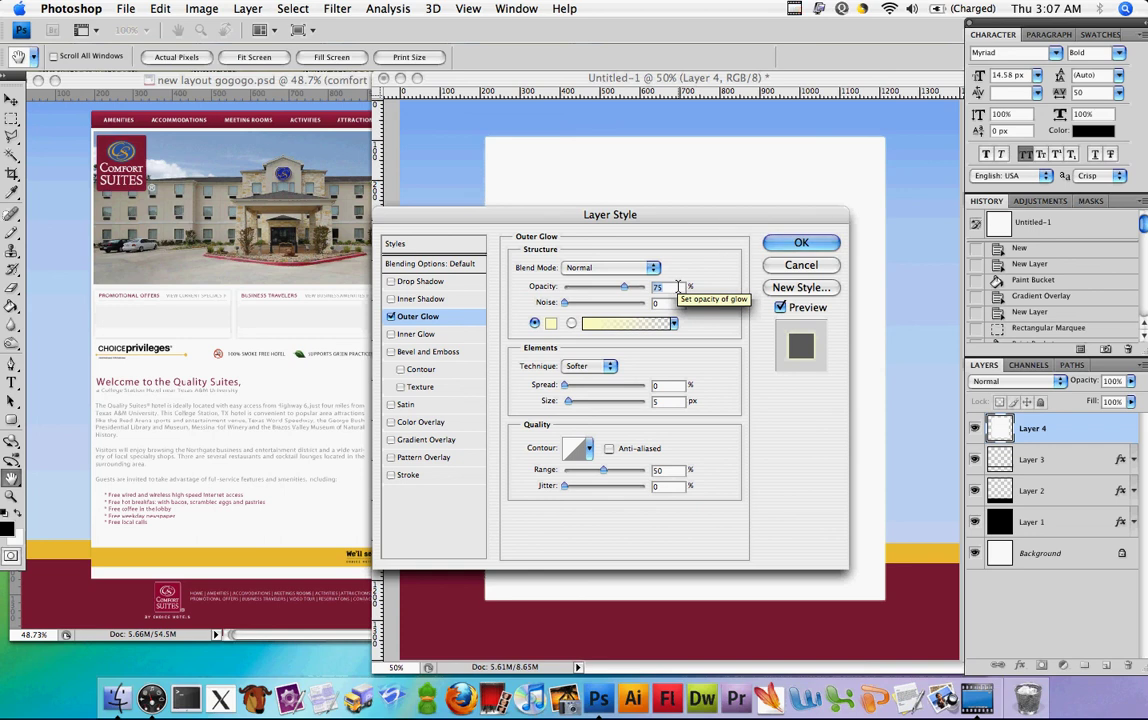
{"action": "type", "text": "10"}
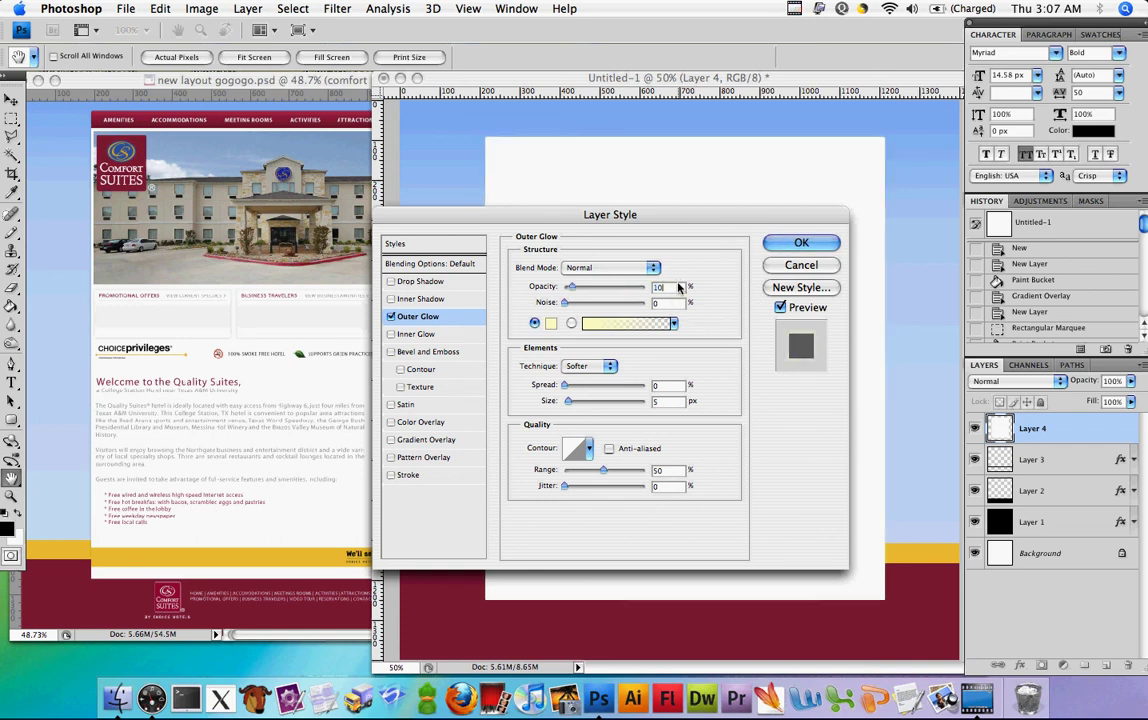
Step: Set the outer glow colour to black (000000), apply the style, and collapse Layer 4's effects list
{"action": "left_click", "coordinate": [603, 320]}
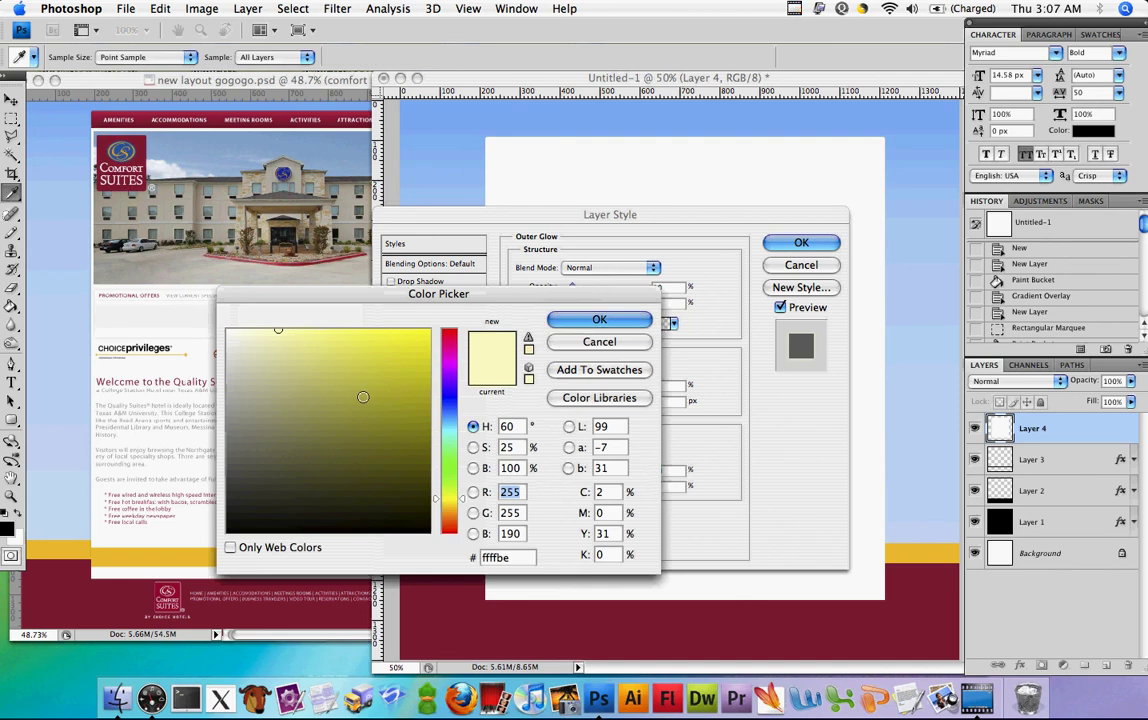
{"action": "left_click_drag", "start_coordinate": [341, 396], "coordinate": [428, 540]}
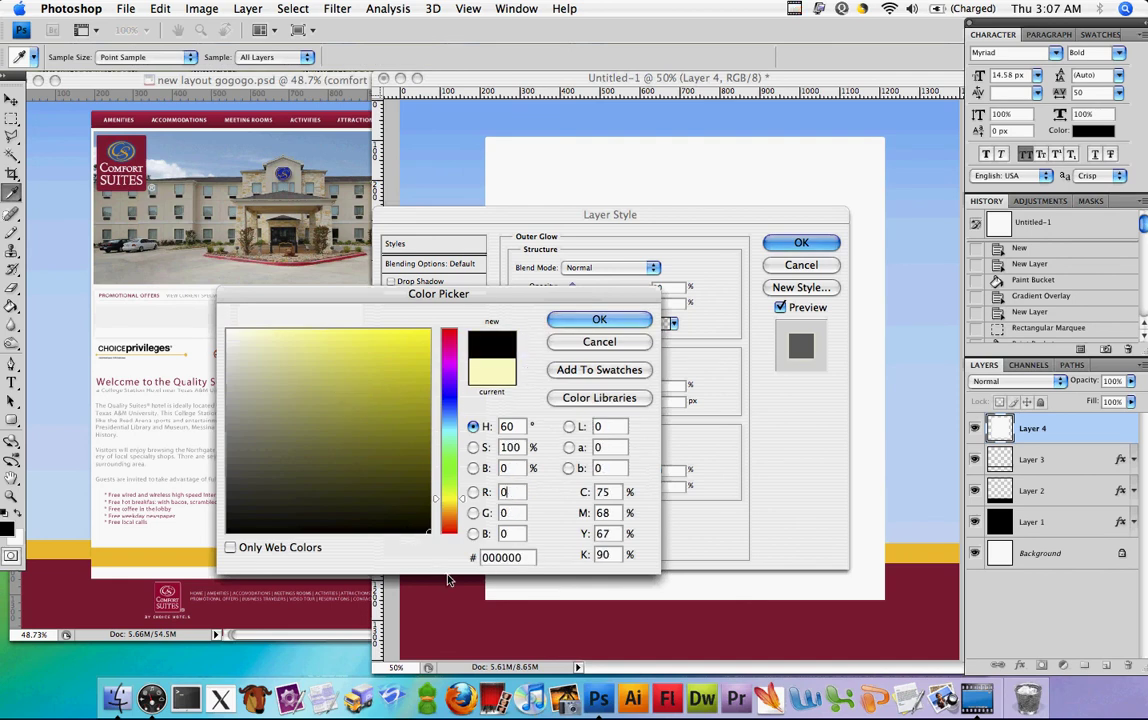
{"action": "left_click", "coordinate": [599, 319]}
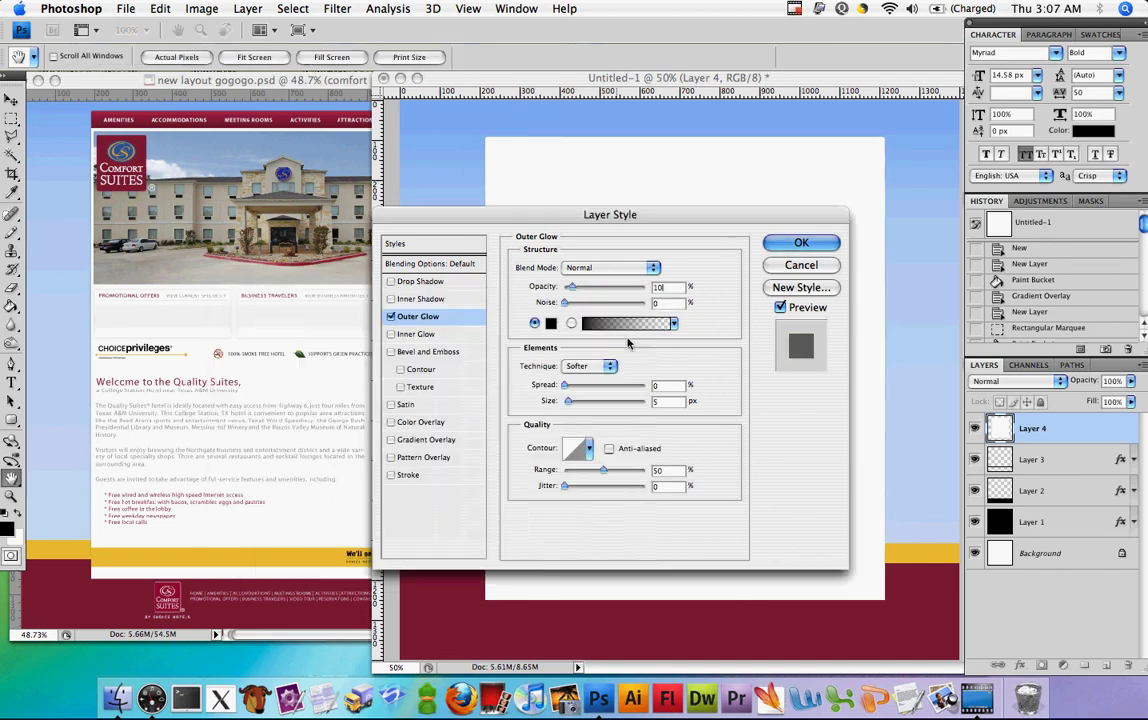
{"action": "double_click", "coordinate": [665, 400]}
{"action": "left_click", "coordinate": [783, 241]}
{"action": "scroll", "coordinate": [770, 225], "scroll_direction": "up", "scroll_amount": 5}
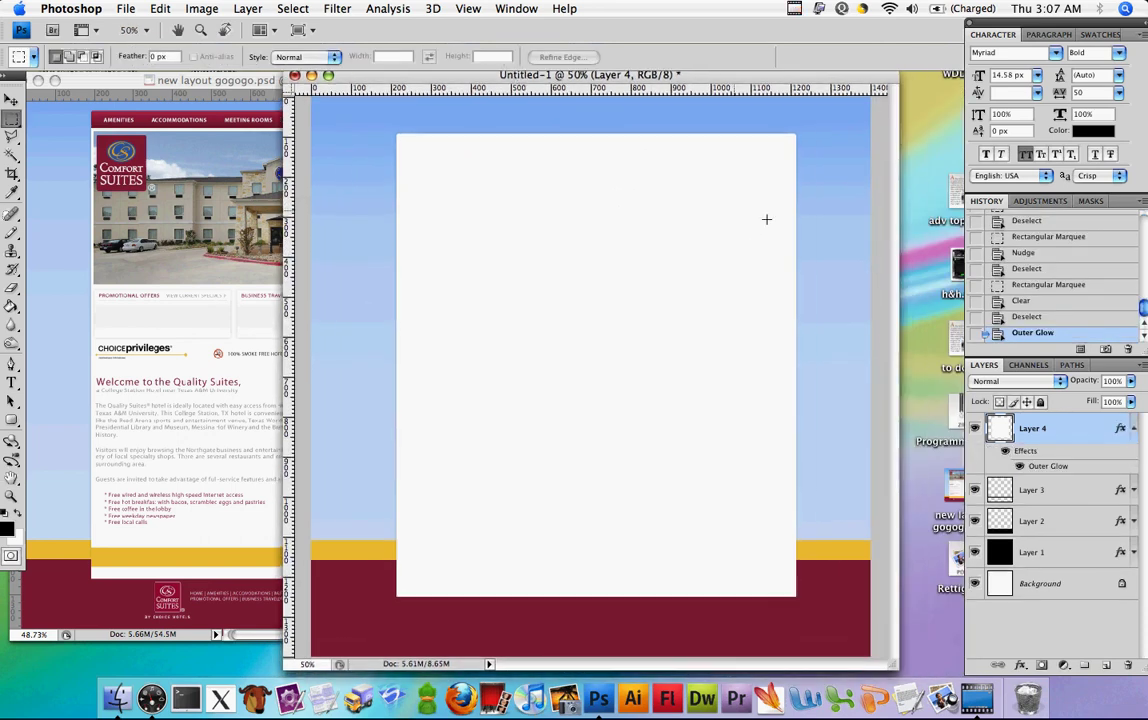
{"action": "scroll", "coordinate": [773, 268], "scroll_direction": "up", "scroll_amount": 3}
{"action": "scroll", "coordinate": [773, 268], "scroll_direction": "right", "scroll_amount": 2}
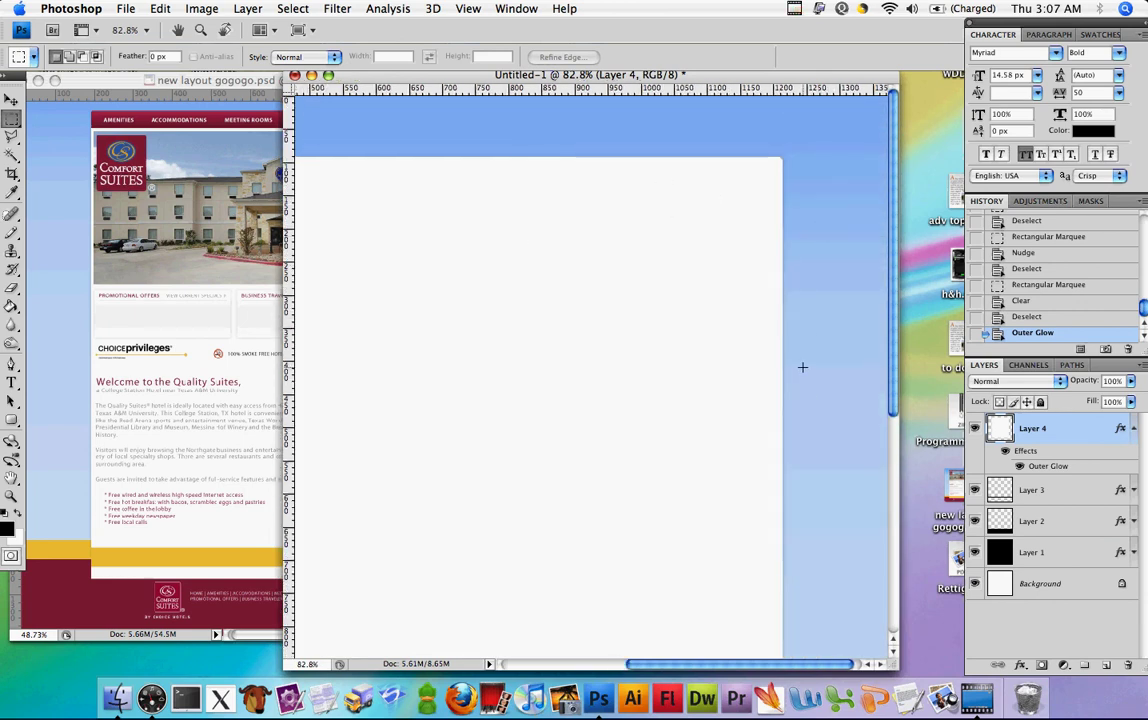
{"action": "scroll", "coordinate": [802, 367], "scroll_direction": "down", "scroll_amount": 2}
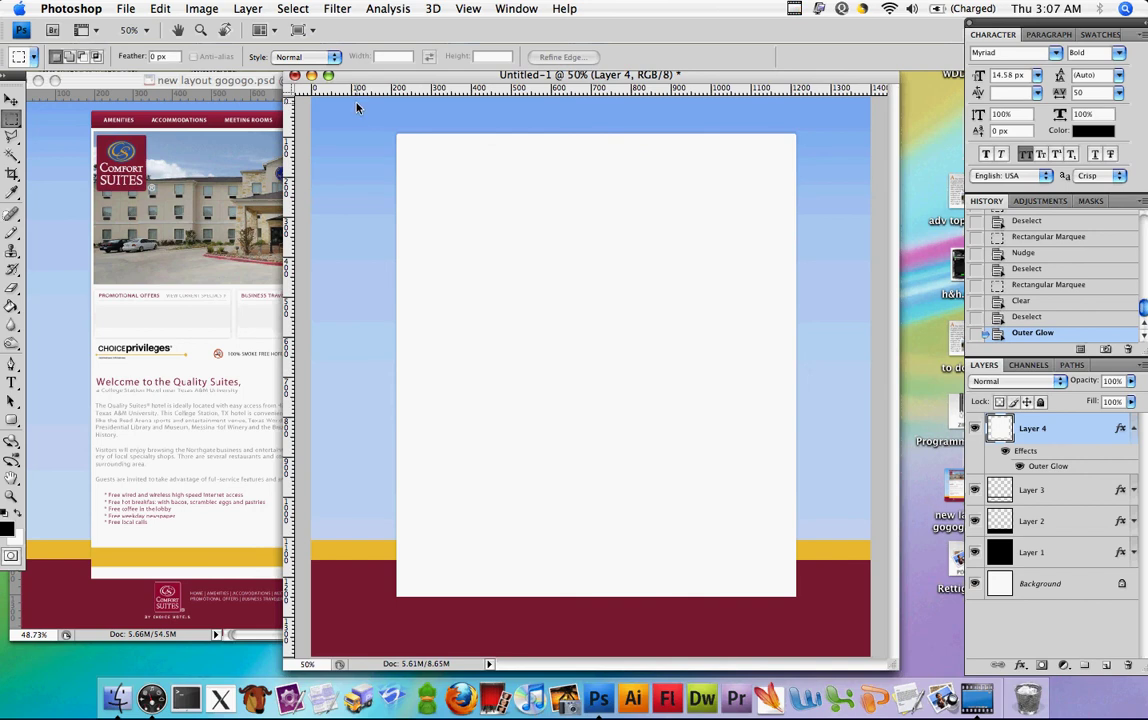
{"action": "mouse_move", "coordinate": [357, 88]}
{"action": "left_mouse_down"}
{"action": "mouse_move", "coordinate": [425, 85]}
{"action": "mouse_move", "coordinate": [371, 81]}
{"action": "left_mouse_up"}
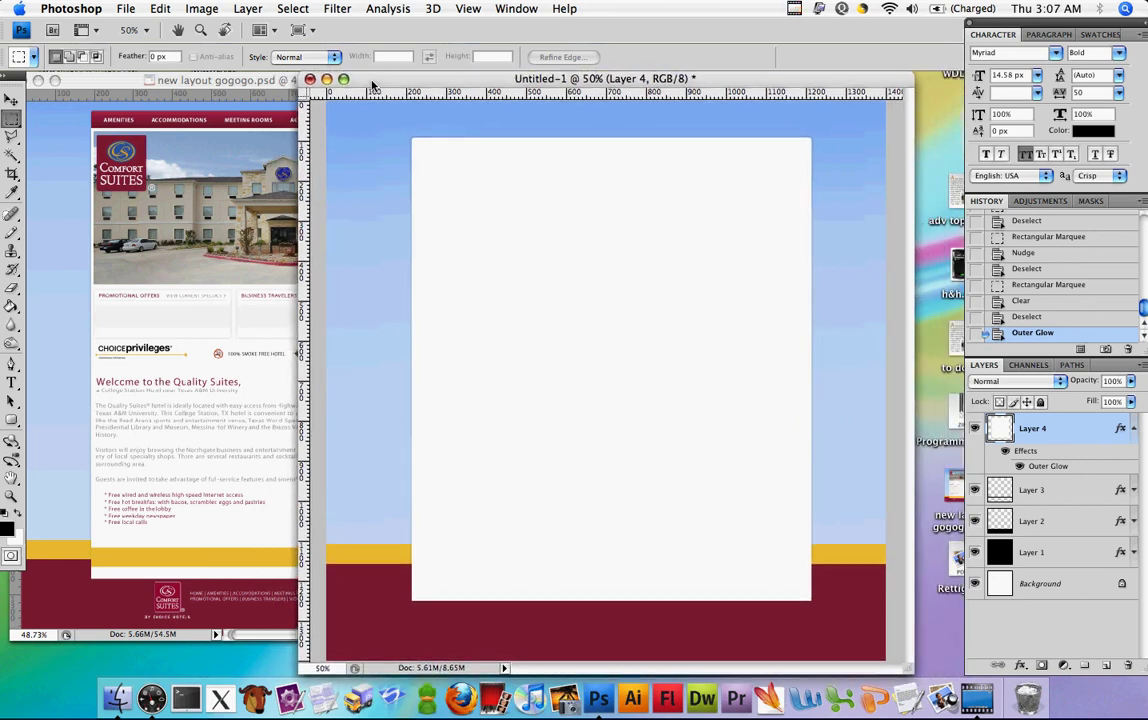
{"action": "left_click", "coordinate": [1133, 428]}
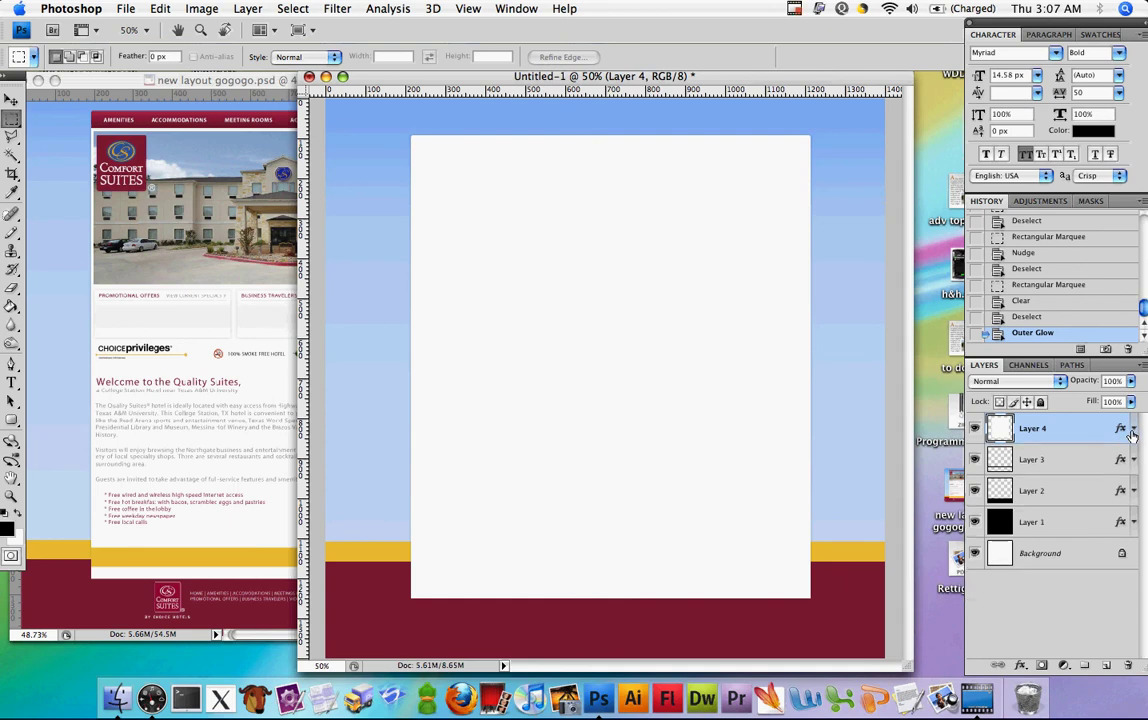
Step: Add a new empty layer above Layer 4 and check the reference layout
{"action": "left_click", "coordinate": [1106, 669]}
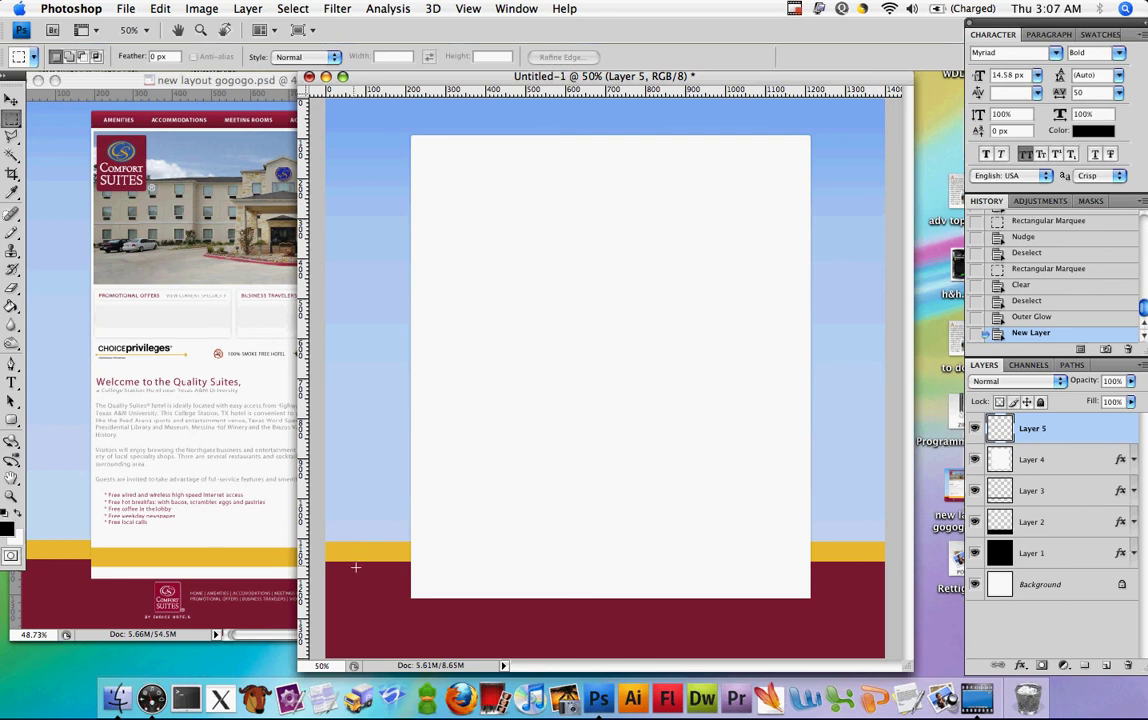
{"action": "left_click", "coordinate": [55, 80]}
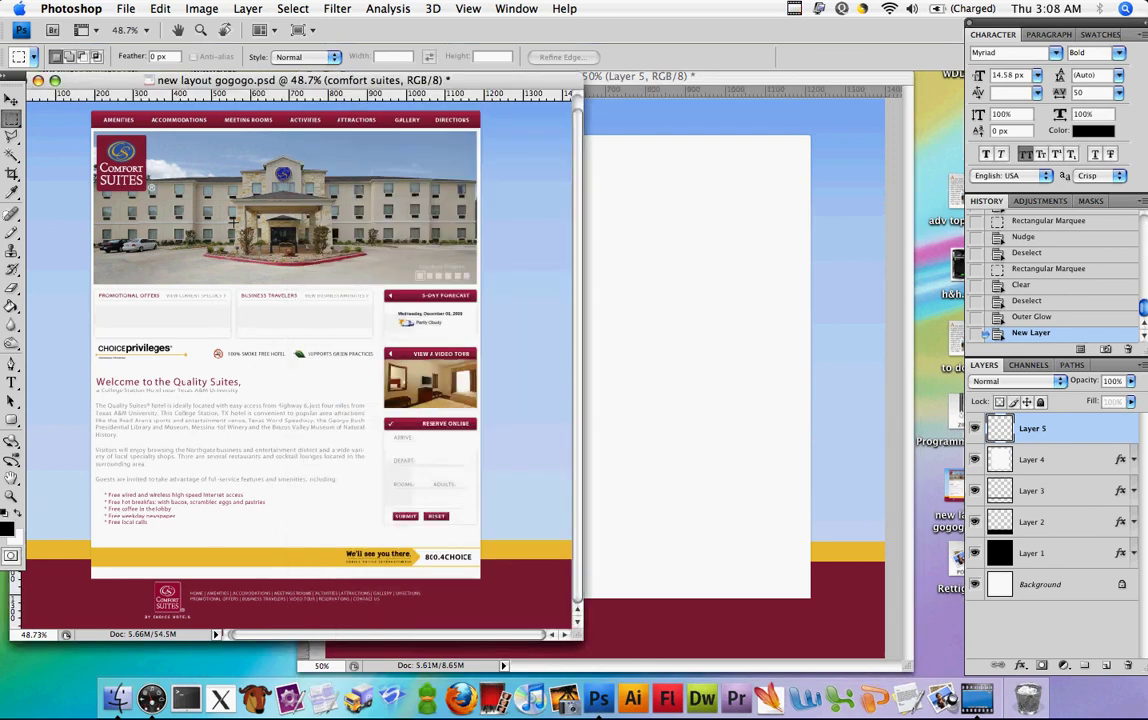
{"action": "left_click", "coordinate": [648, 78]}
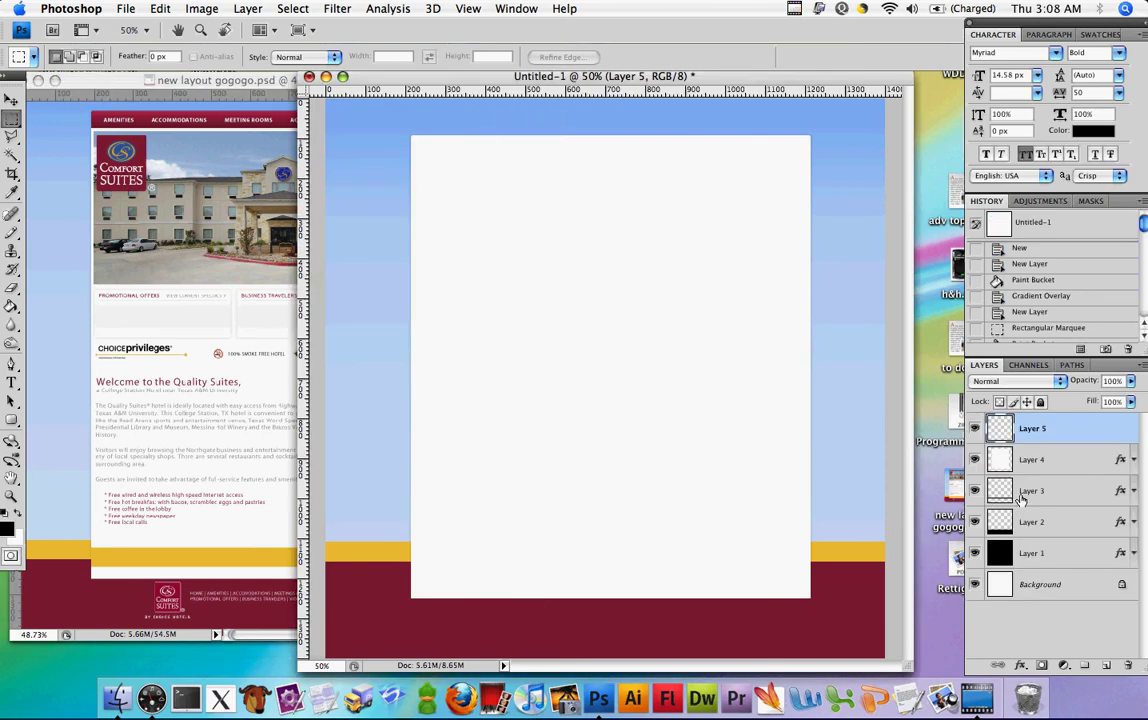
Step: Duplicate the yellow strip on Layer 3 and move the copy to the top of the layer stack
{"action": "left_click_drag", "start_coordinate": [1064, 491], "coordinate": [1106, 666]}
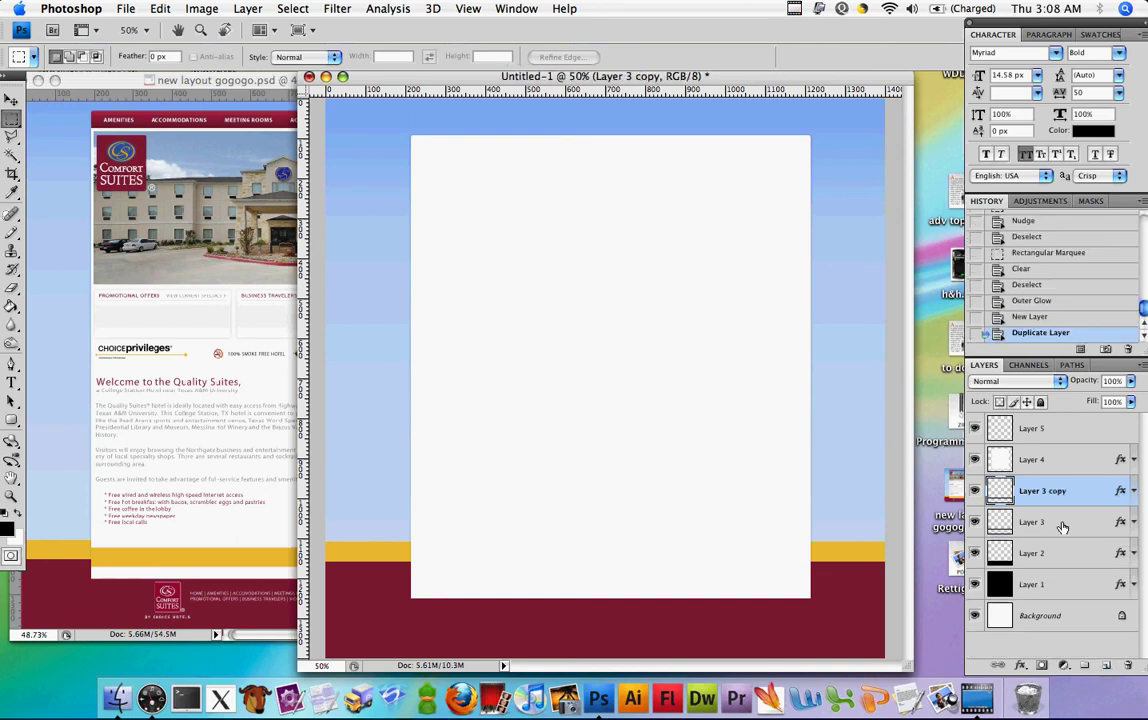
{"action": "left_click_drag", "start_coordinate": [1050, 430], "coordinate": [1054, 425]}
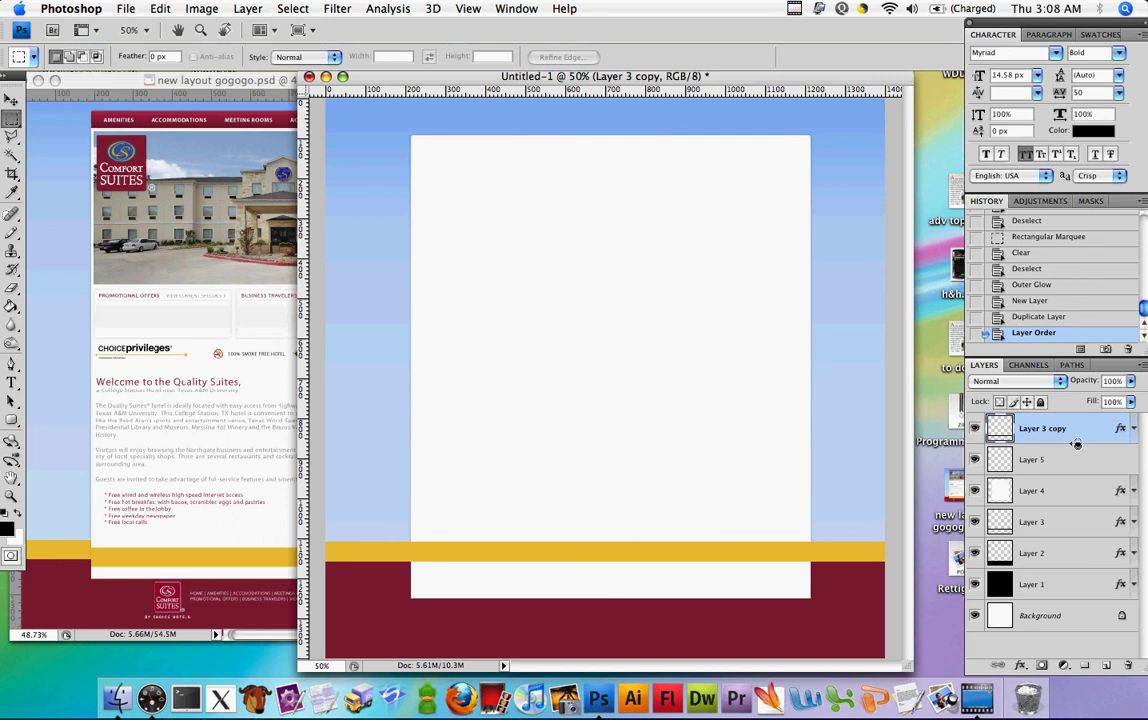
Step: Try clipping the Layer 3 copy to the empty Layer 5, and delete Layer 5
{"action": "left_click", "coordinate": [1077, 444], "text": "alt"}
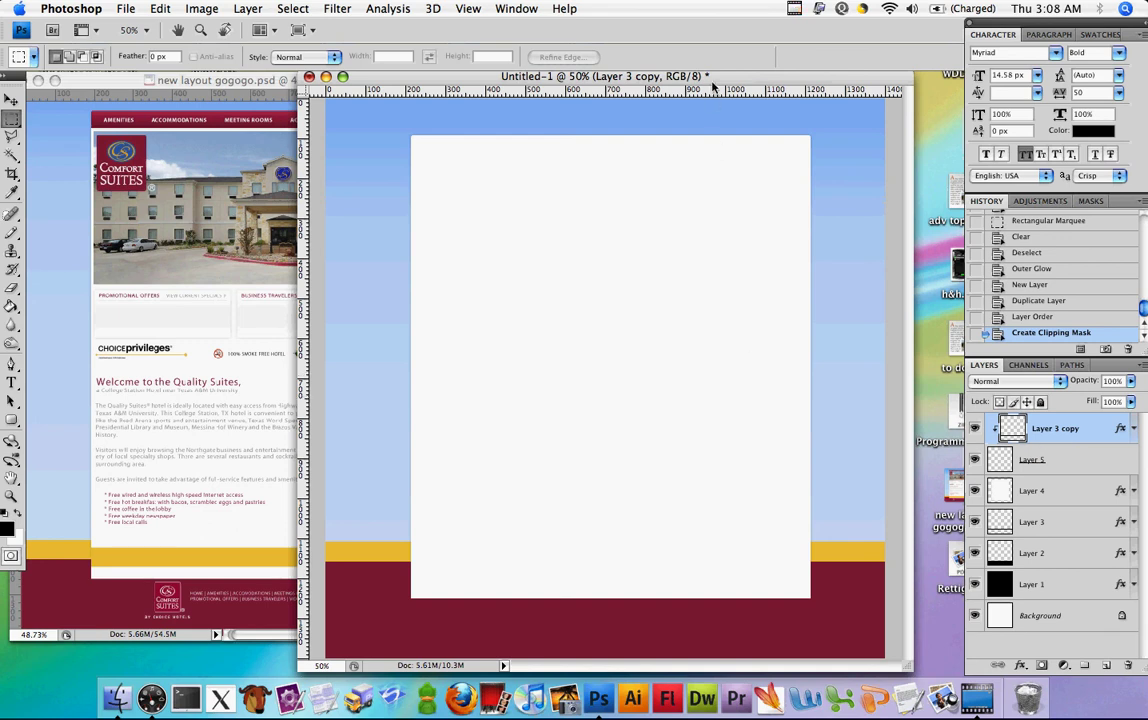
{"action": "left_click_drag", "start_coordinate": [713, 87], "coordinate": [630, 89]}
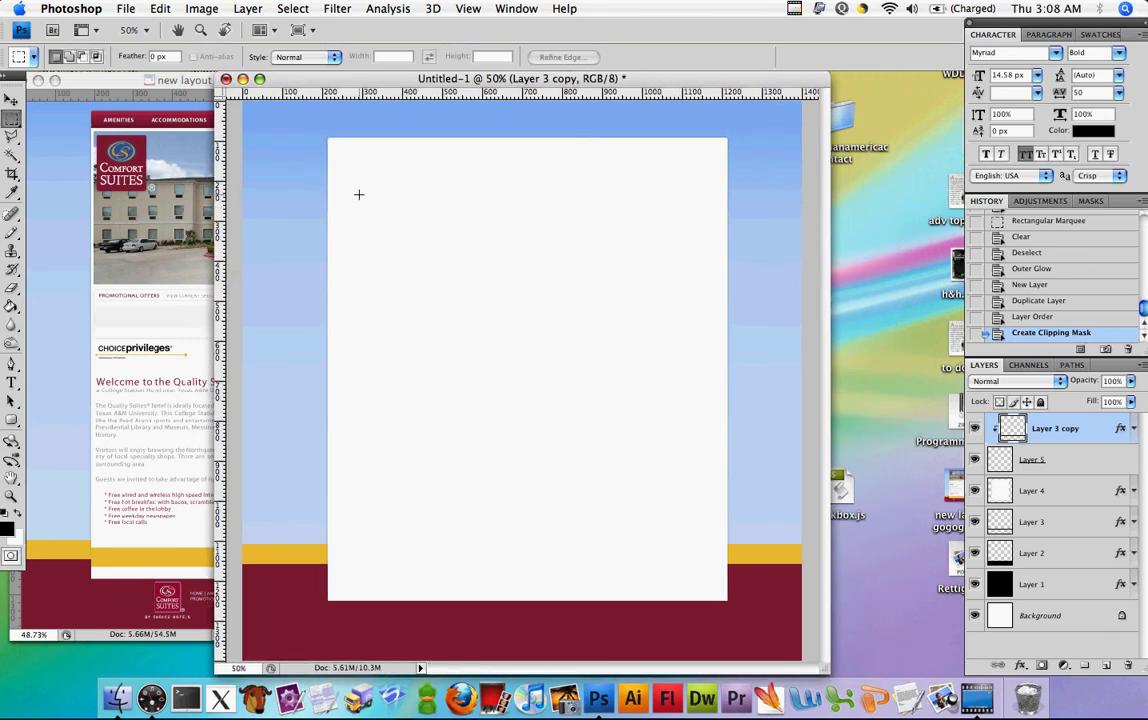
{"action": "left_click", "coordinate": [975, 460]}
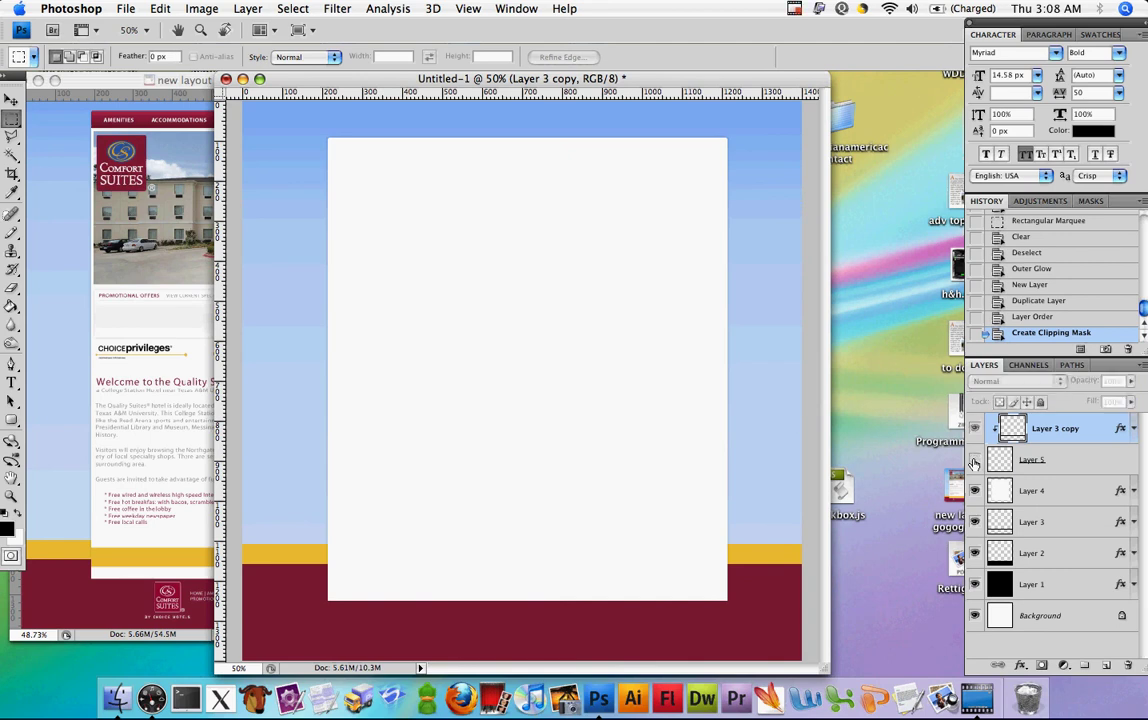
{"action": "left_click", "coordinate": [975, 460]}
{"action": "left_click", "coordinate": [1065, 459]}
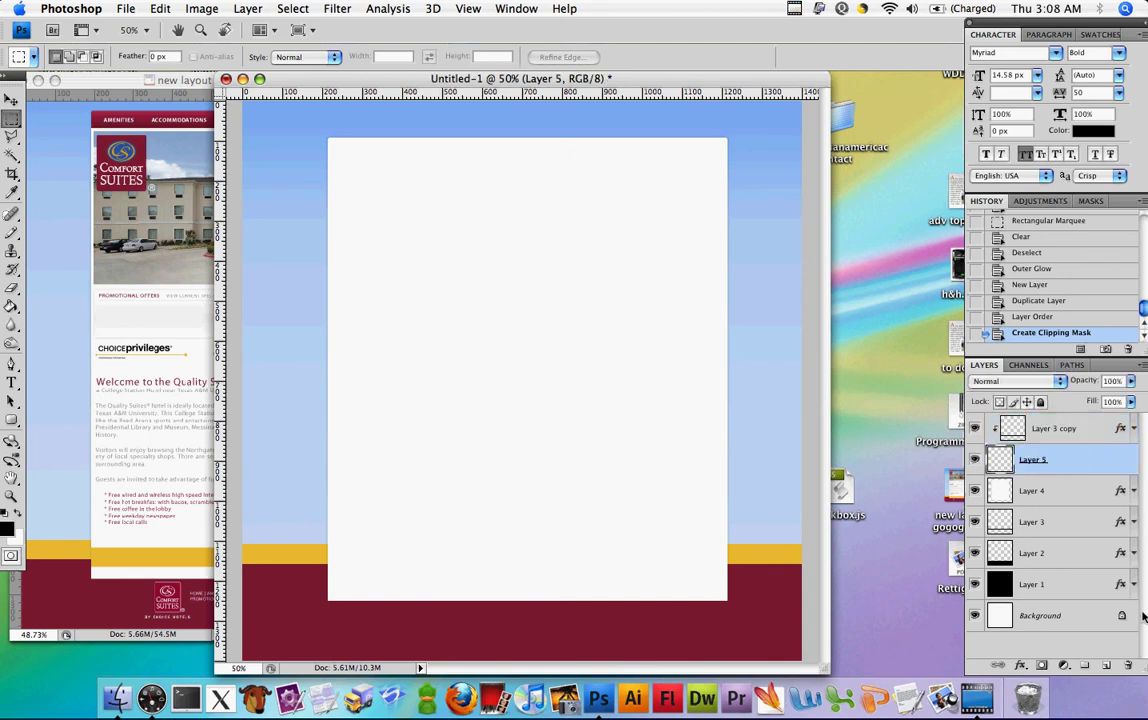
{"action": "left_click_drag", "start_coordinate": [1062, 459], "coordinate": [1127, 665]}
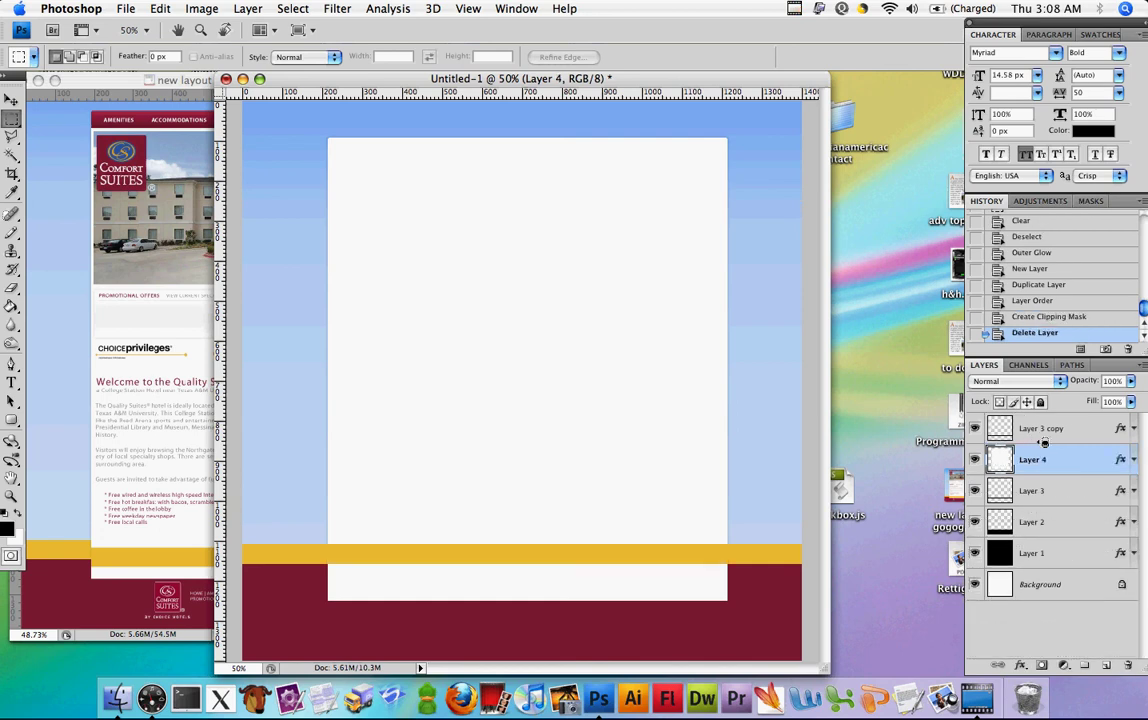
Step: Clip the yellow Layer 3 copy to the white panel on Layer 4 and nudge the copy 20 px down
{"action": "left_click", "coordinate": [1043, 441], "text": "alt"}
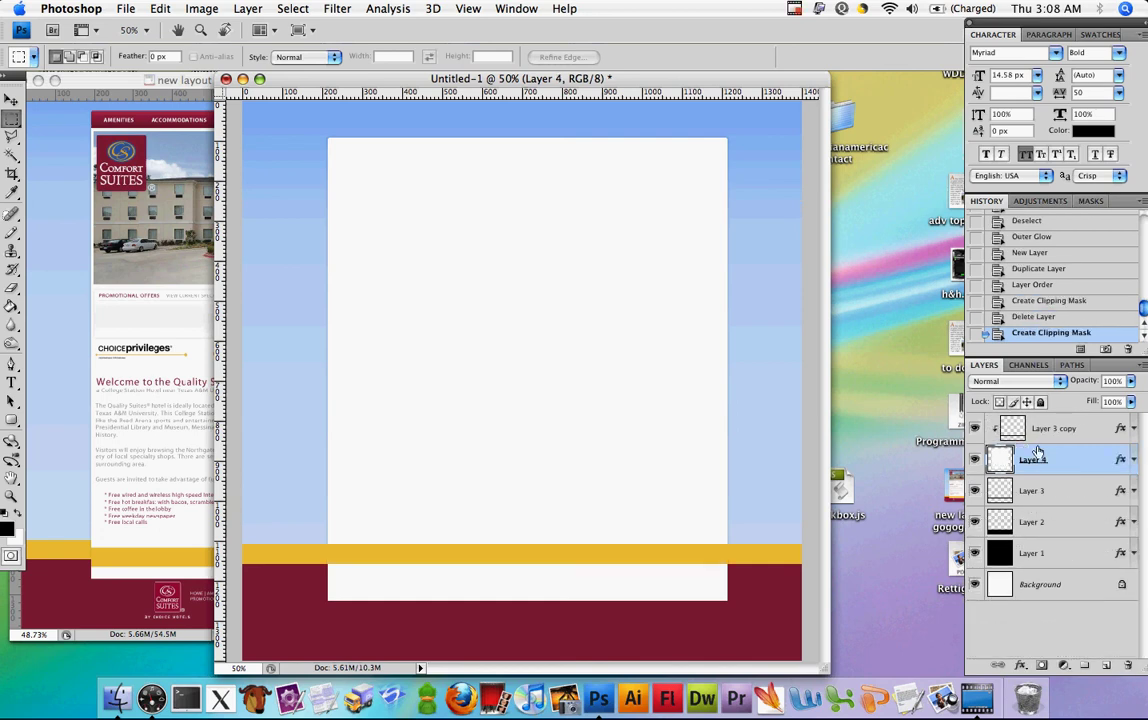
{"action": "left_click", "coordinate": [12, 100]}
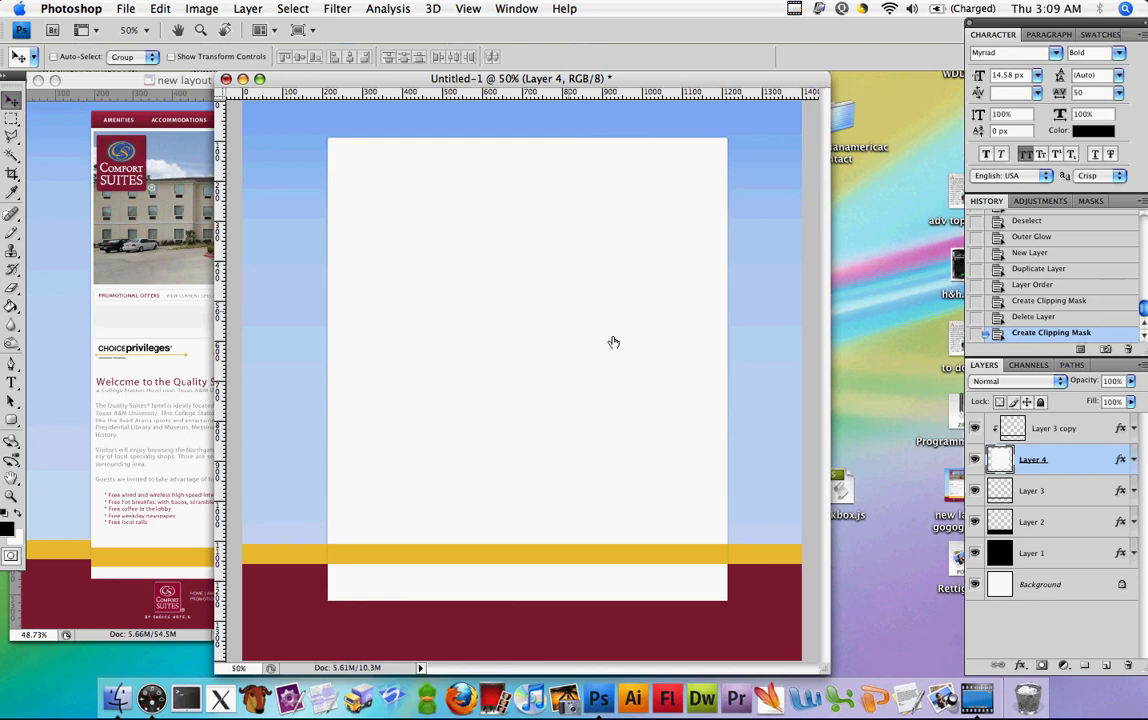
{"action": "key", "text": "alt+bracketright"}
{"action": "left_click_drag", "start_coordinate": [558, 76], "coordinate": [881, 84]}
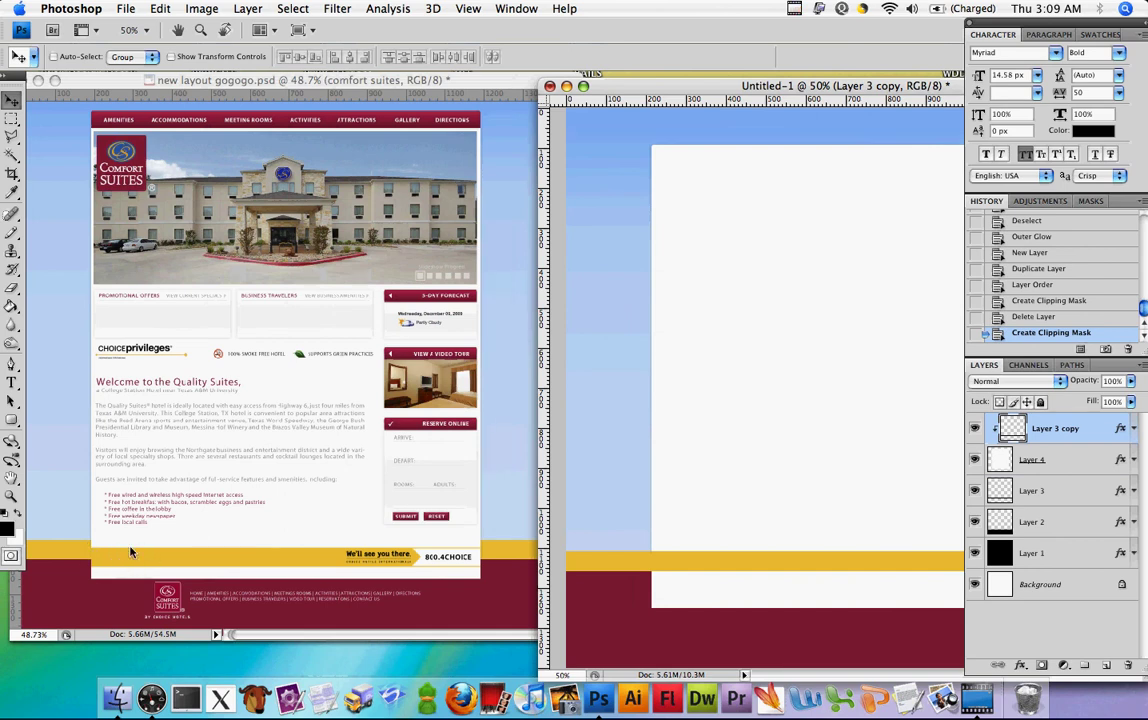
{"action": "left_click_drag", "start_coordinate": [672, 88], "coordinate": [431, 83]}
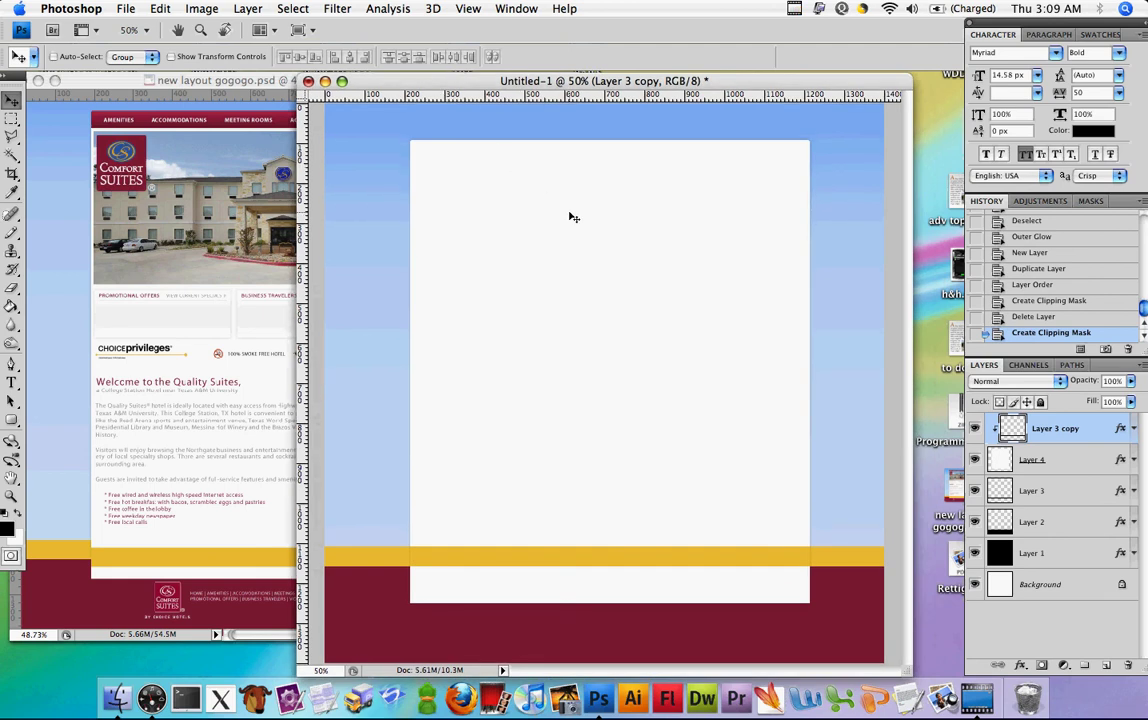
{"action": "key", "text": "shift+Down"}
{"action": "key", "text": "shift+Down"}
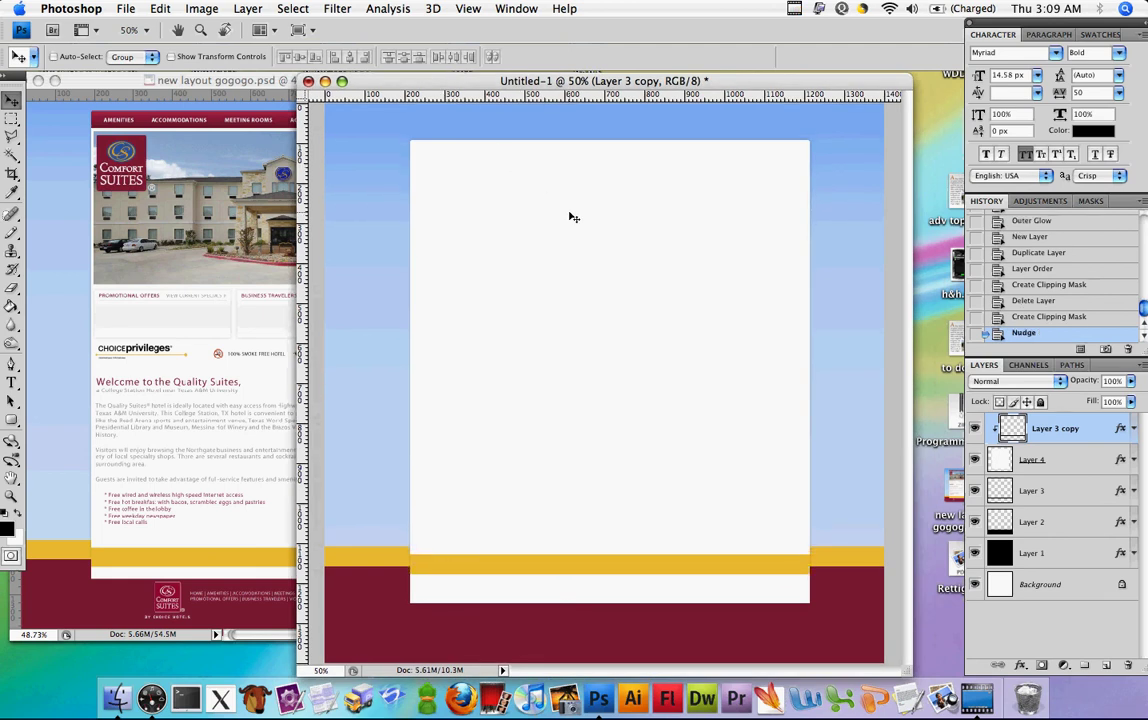